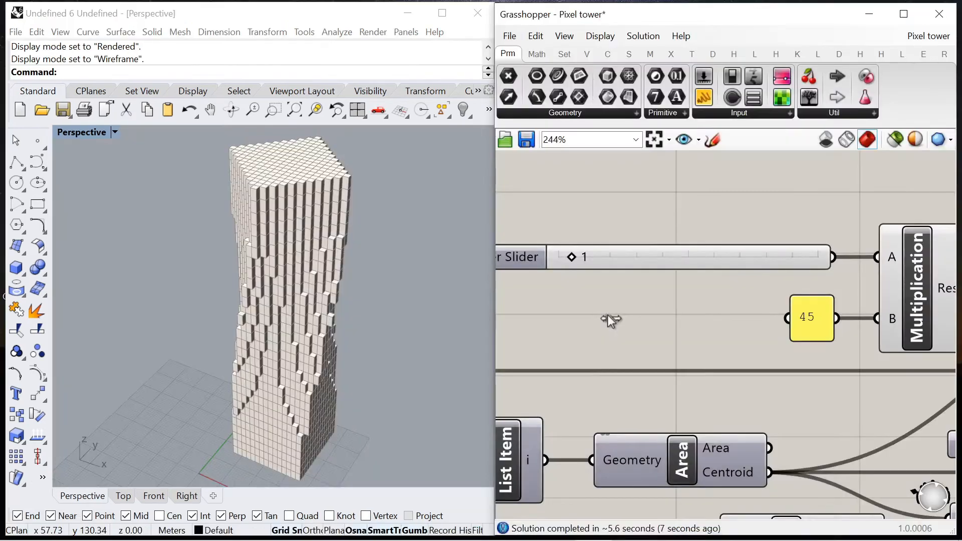
left_click_drag(610, 319, 625, 257)
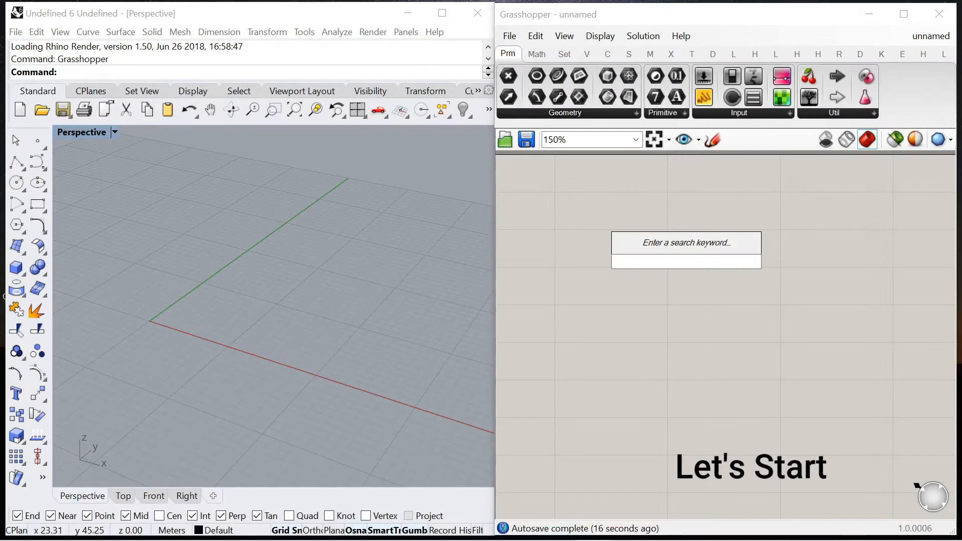
Step: Add a Box Array component to the empty canvas
type("box array")
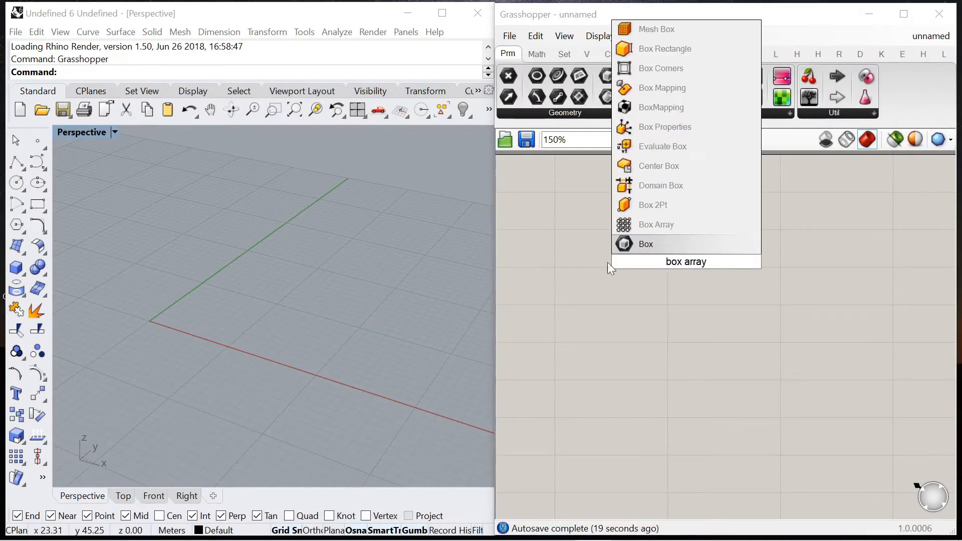
left_click(722, 226)
left_click_drag(687, 247, 740, 312)
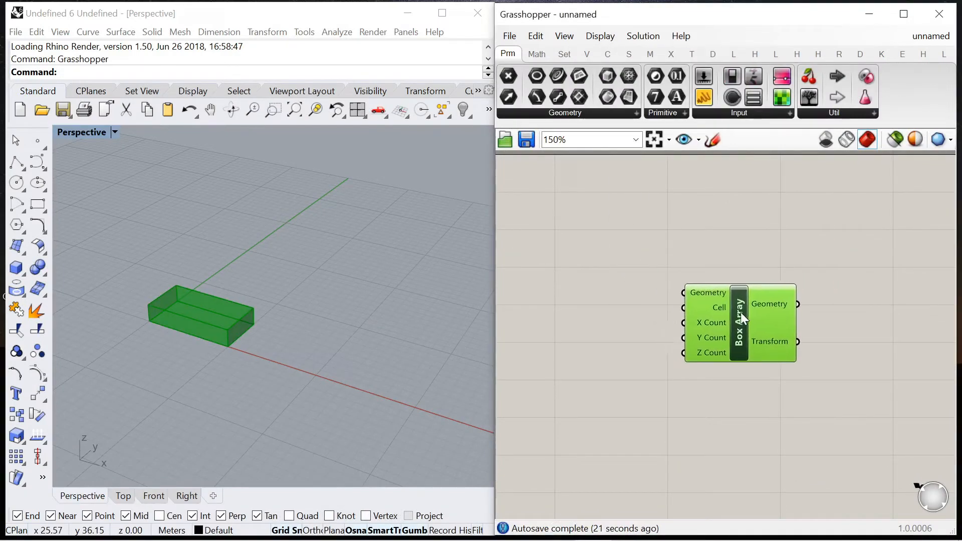
Step: Add a Center Box component and wire its Box output to Box Array's Cell input
double_click(649, 318)
type("box")
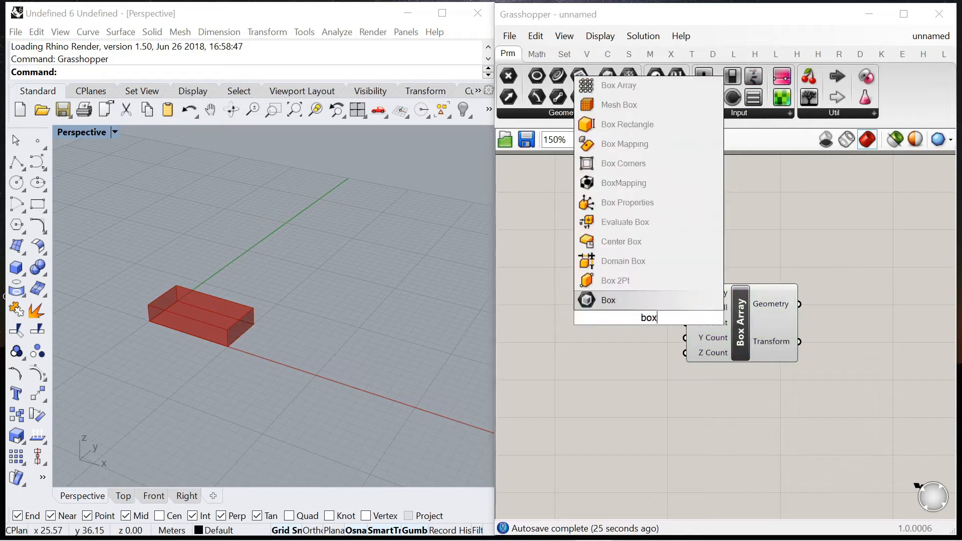
left_click(621, 242)
left_click_drag(743, 338, 772, 338)
scroll(690, 315, "up", 2)
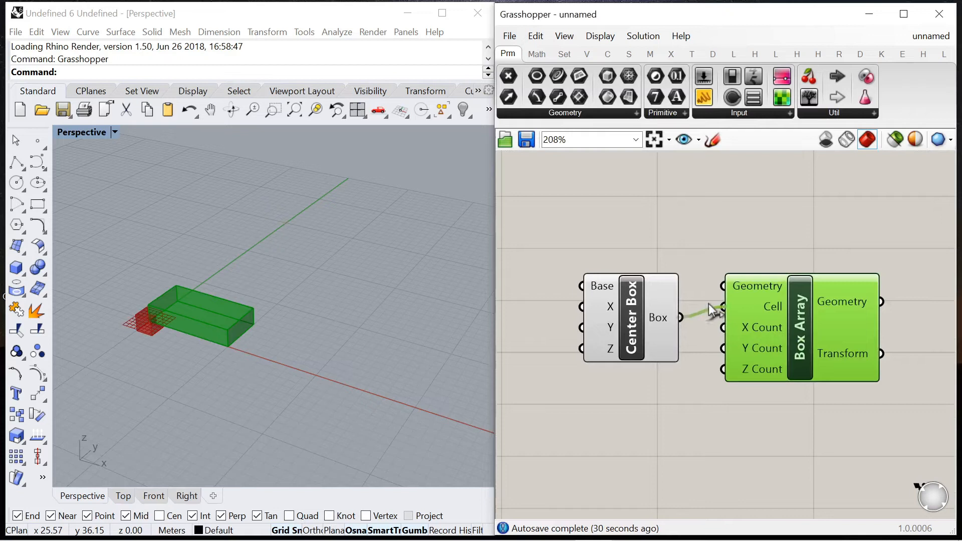
left_click_drag(708, 304, 711, 304)
Step: Spread the Center Box and Box Array components apart on the canvas
left_click(638, 323)
left_click_drag(628, 317, 570, 383)
scroll(702, 349, "down", 2)
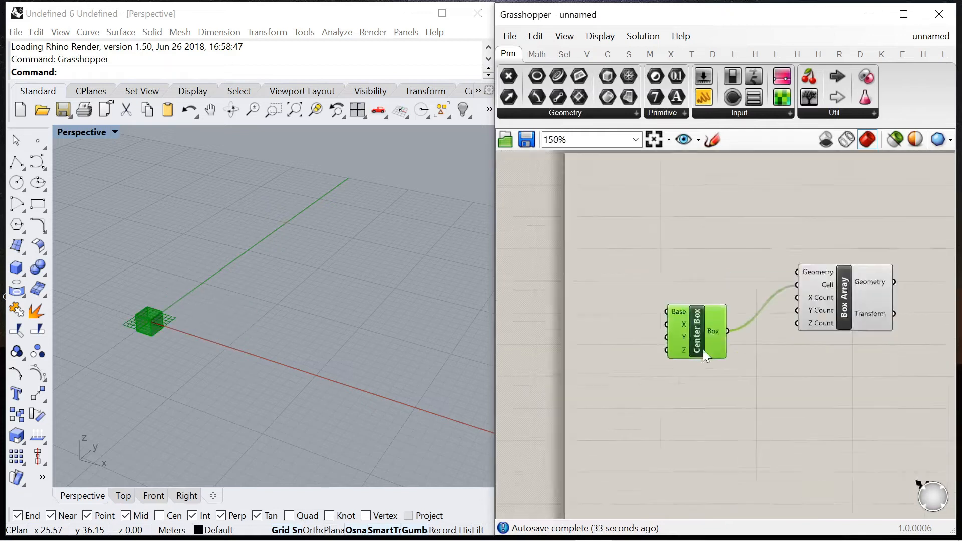
scroll(702, 350, "up", 3)
left_click_drag(703, 350, 735, 394)
scroll(692, 290, "down", 6)
left_click_drag(644, 224, 846, 394)
left_click_drag(785, 293, 910, 339)
left_click(754, 237)
scroll(751, 233, "down", 4)
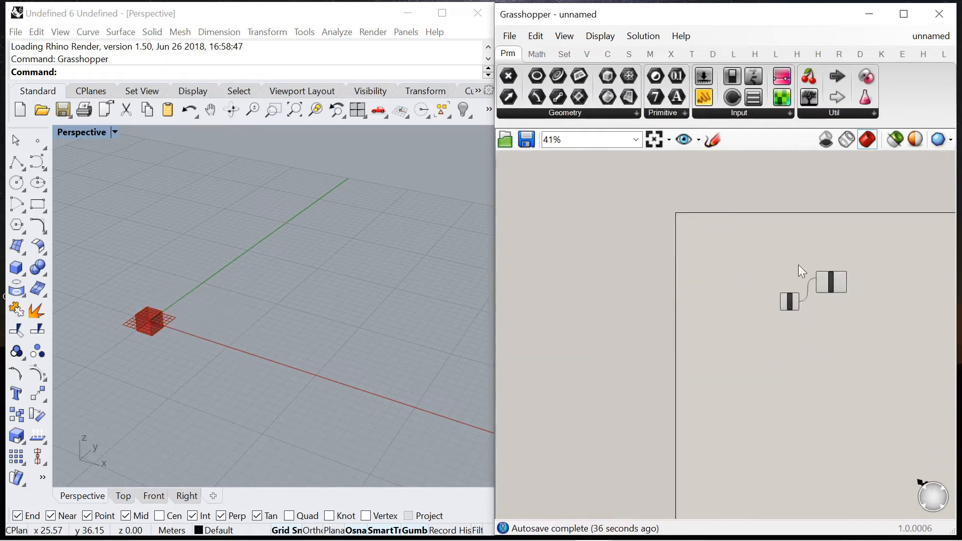
Step: Add a number slider ranging from 0 to 2.0 with one decimal beside the Center Box inputs
scroll(798, 265, "up", 10)
double_click(585, 303)
type("0<")
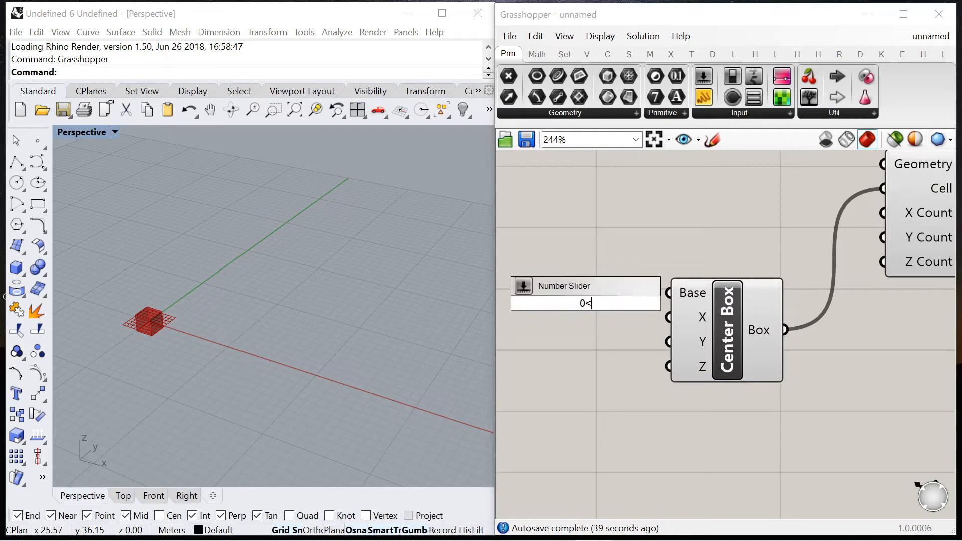
type("2.0")
key("Return")
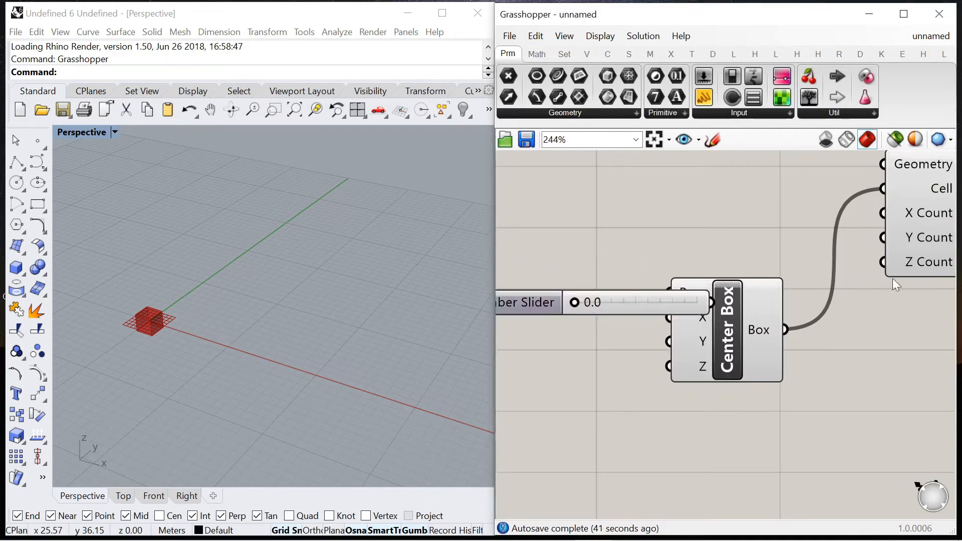
right_click_drag(538, 304, 713, 293)
left_click_drag(713, 293, 612, 313)
Step: Wire the slider to Center Box's X and Y inputs and set it to 1.0
scroll(847, 305, "up", 2)
left_click_drag(843, 301, 843, 335)
left_click_drag(595, 313, 683, 331)
scroll(680, 293, "down", 3)
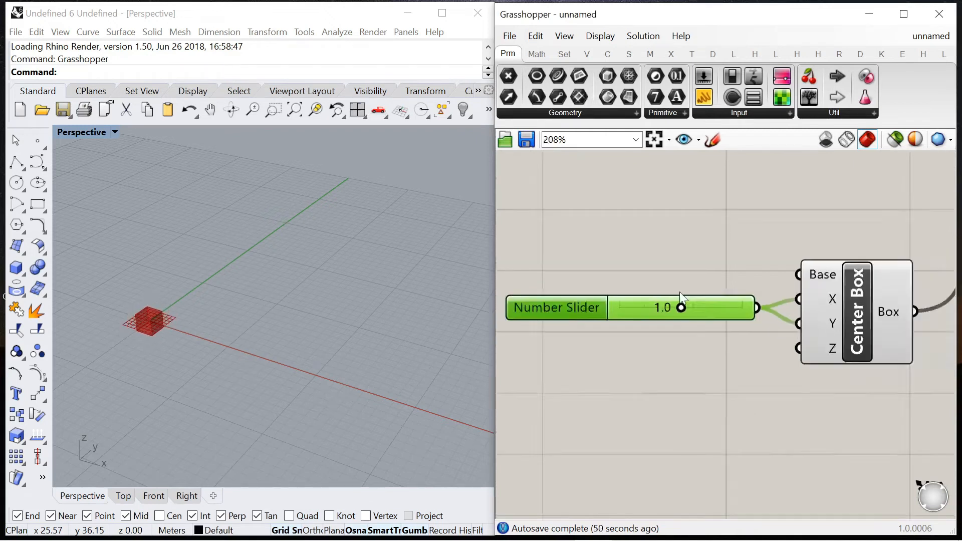
Step: Add a second 0 to 2.0 number slider, wired to Center Box's Z input and set to 2.0
scroll(654, 346, "up", 2)
left_click(650, 347)
double_click(651, 347)
type("0<2.0")
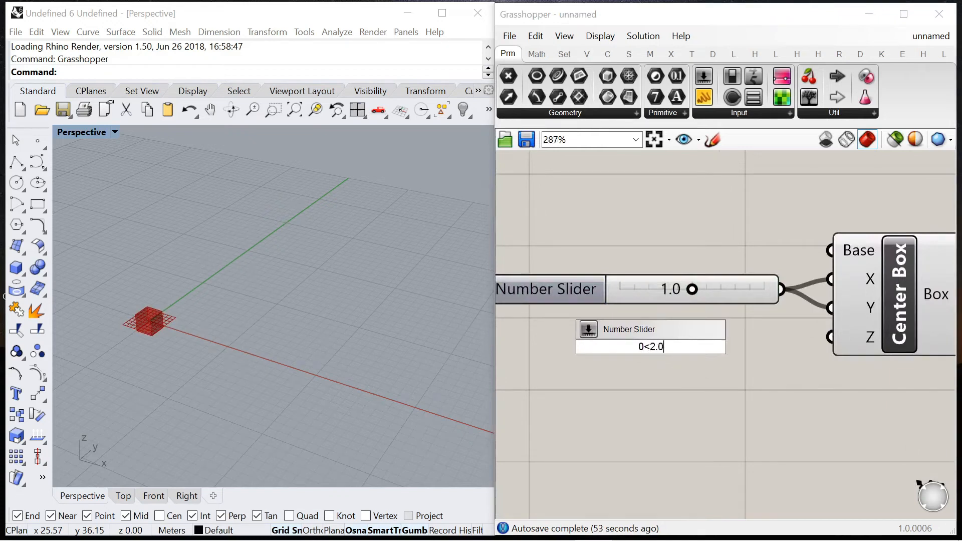
key("Return")
left_click_drag(800, 347, 830, 337)
left_click_drag(639, 347, 806, 371)
left_click(574, 345)
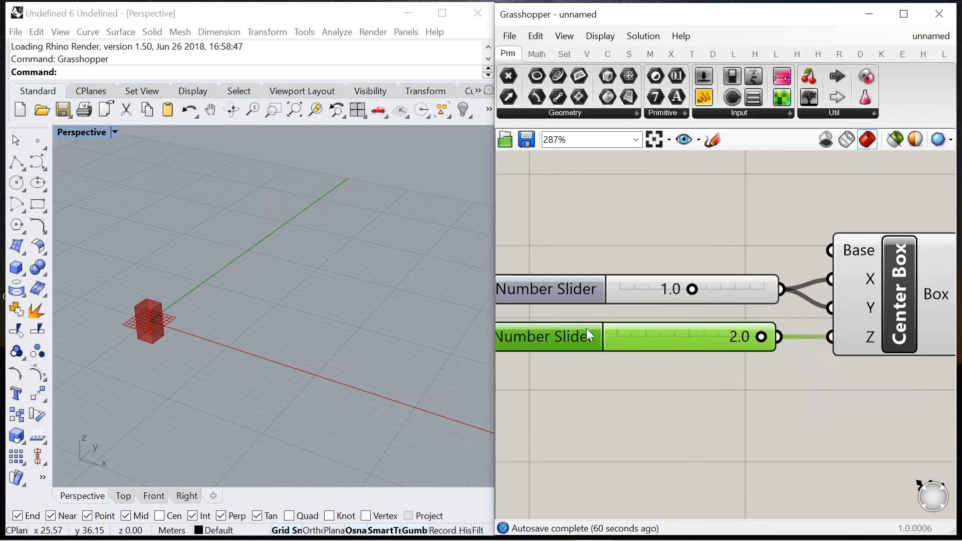
Step: Move Box Array lower on the canvas to make room for its count sliders
scroll(665, 276, "down", 5)
scroll(769, 231, "up", 5)
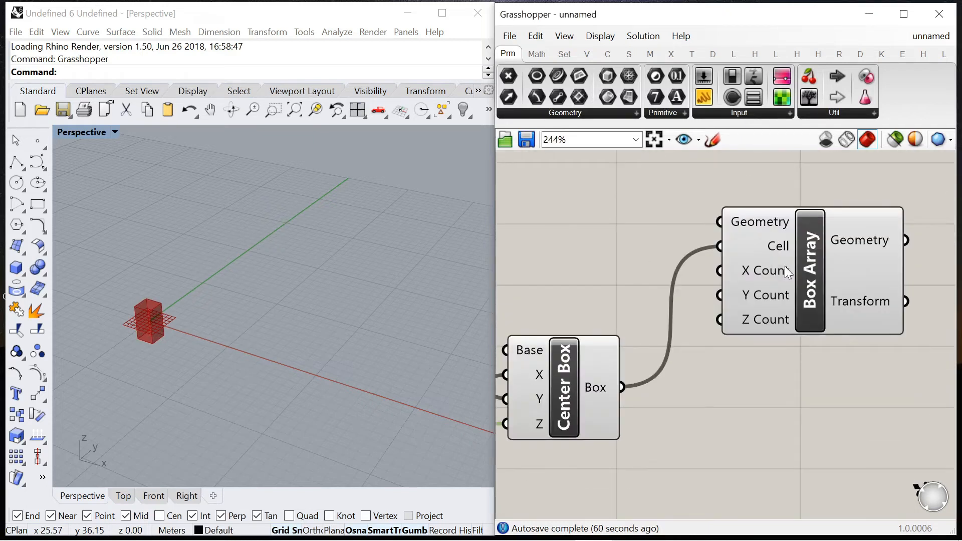
scroll(788, 272, "down", 4)
left_click_drag(751, 265, 774, 387)
scroll(684, 410, "up", 4)
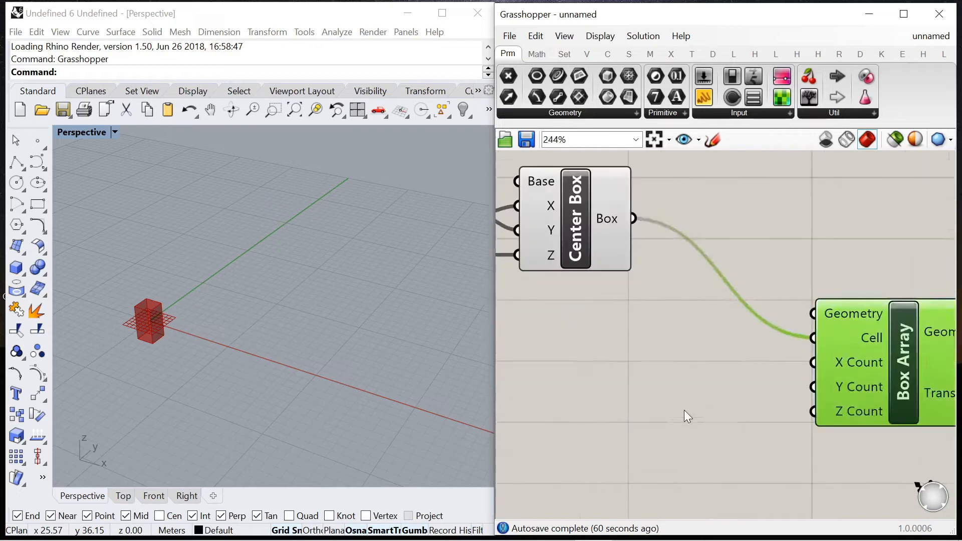
Step: Add an integer number slider and wire it to Box Array's X Count and Y Count inputs
double_click(684, 410)
type("0<90")
key("Return")
scroll(776, 287, "down", 4)
scroll(845, 331, "up", 4)
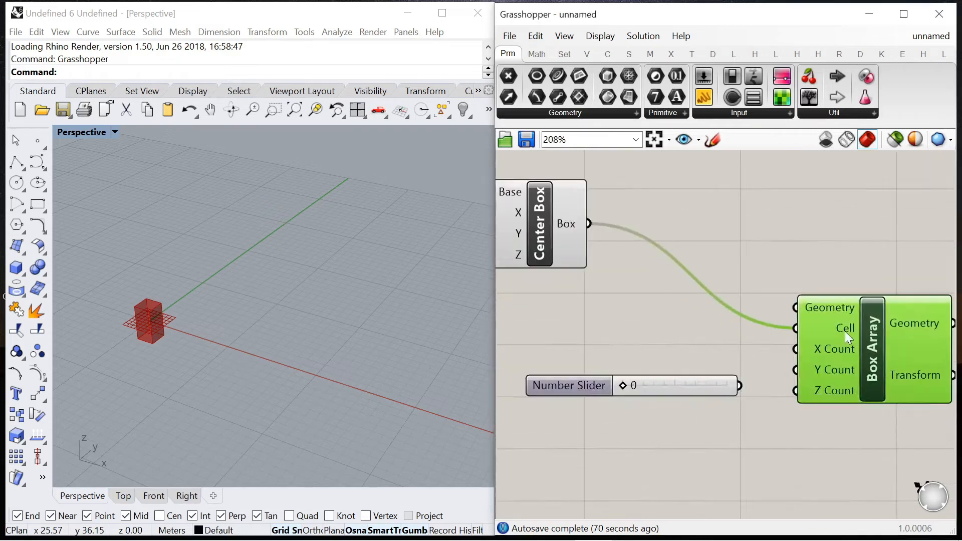
left_click_drag(739, 386, 795, 350)
left_click_drag(739, 386, 795, 371)
Step: Duplicate the count slider for Box Array's Z Count, setting the X/Y counts to 16 and the Z count to 22
mouse_move(621, 395)
left_mouse_down()
mouse_move(605, 356)
mouse_move(612, 390)
left_mouse_up()
left_click_drag(758, 391, 795, 391)
left_click_drag(642, 359, 677, 359)
left_click_drag(642, 391, 689, 391)
scroll(210, 317, "down", 2)
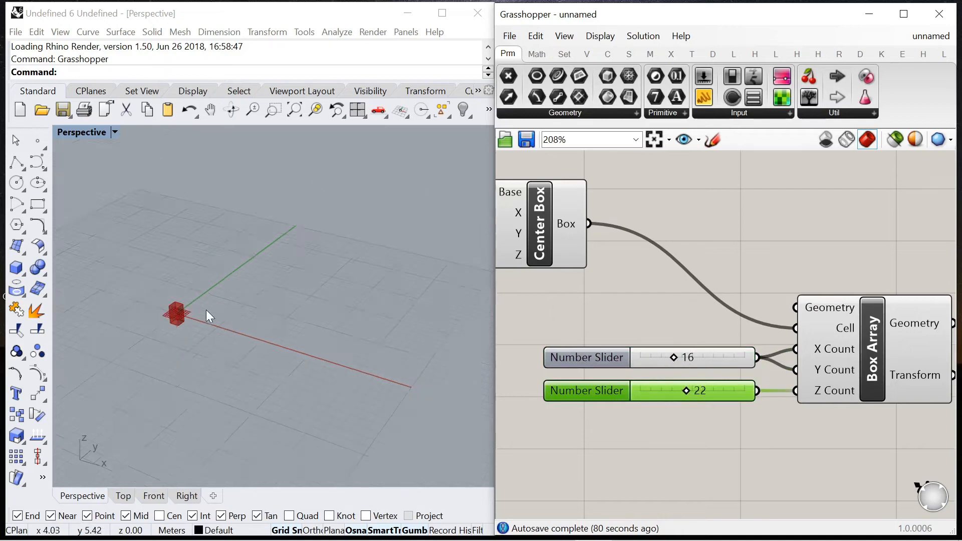
Step: Reposition Center Box together with its two dimension sliders on the canvas
scroll(731, 257, "down", 4)
scroll(734, 277, "up", 4)
scroll(764, 301, "down", 4)
left_click_drag(536, 223, 698, 279)
left_click_drag(696, 275, 712, 300)
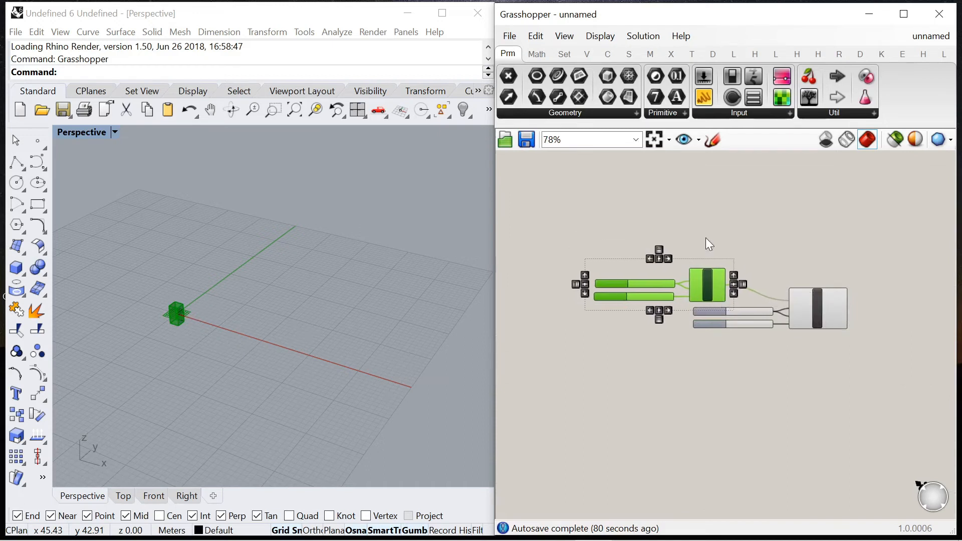
left_click(706, 242)
Step: Add a Point parameter and assign it one point picked on the green Y axis near the box in Rhino
scroll(701, 247, "up", 4)
double_click(697, 250)
type("poi")
key("Return")
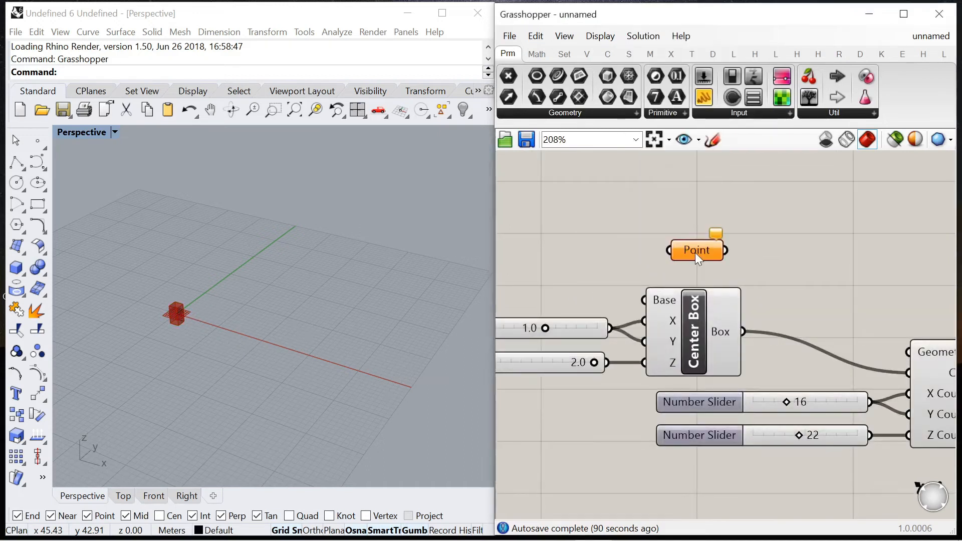
right_click(695, 252)
left_click(721, 435)
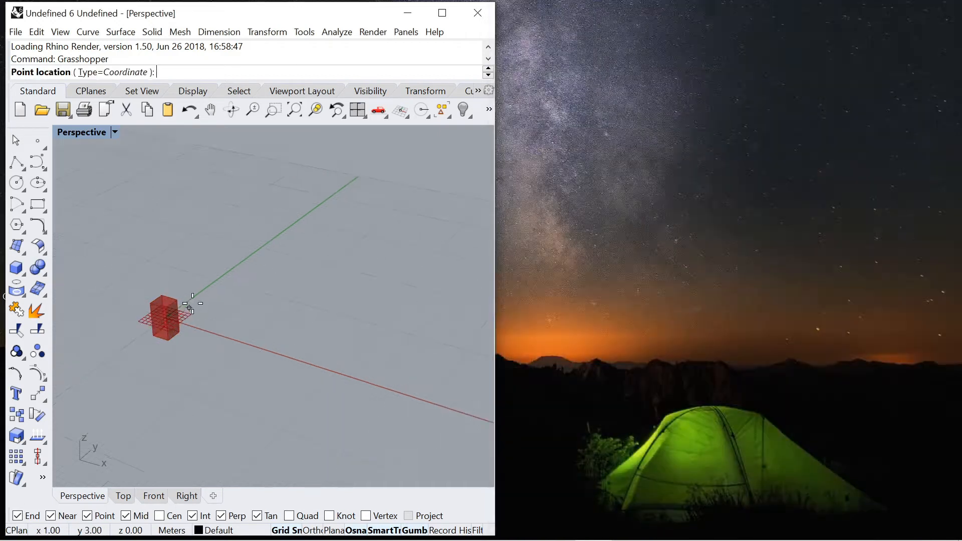
scroll(220, 288, "up", 3)
left_click(241, 263)
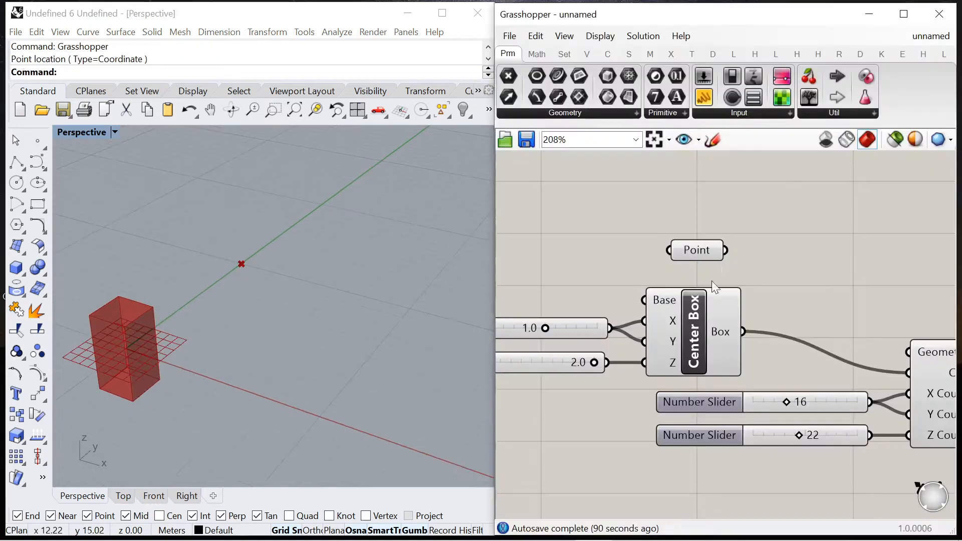
Step: Wire the Point parameter to Box Array's Geometry input and place it just above Center Box
right_click(696, 253)
left_click(752, 248)
left_click_drag(725, 250, 904, 357)
left_click_drag(711, 257, 721, 269)
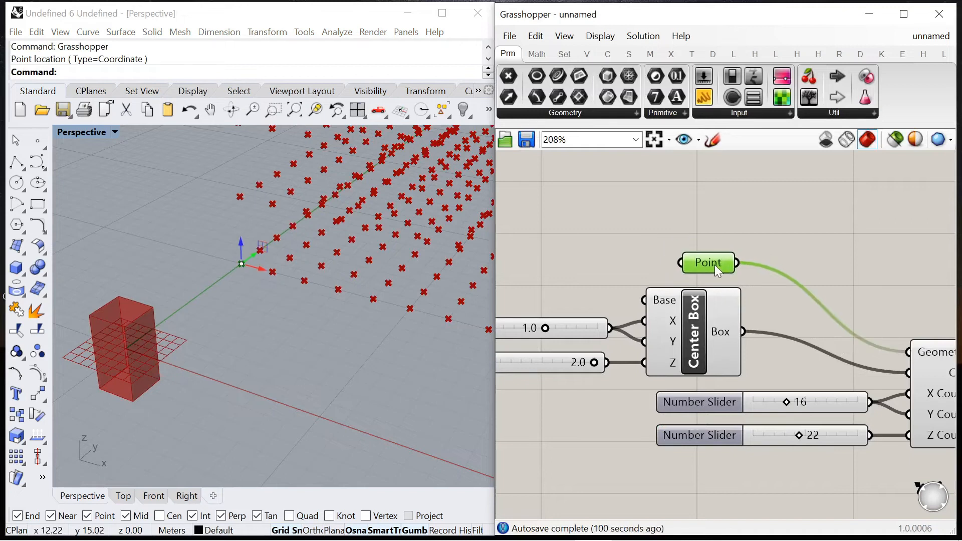
Step: Set the Z Count slider to 21, keeping the X and Y counts at 16
scroll(298, 284, "down", 15)
scroll(254, 164, "up", 10)
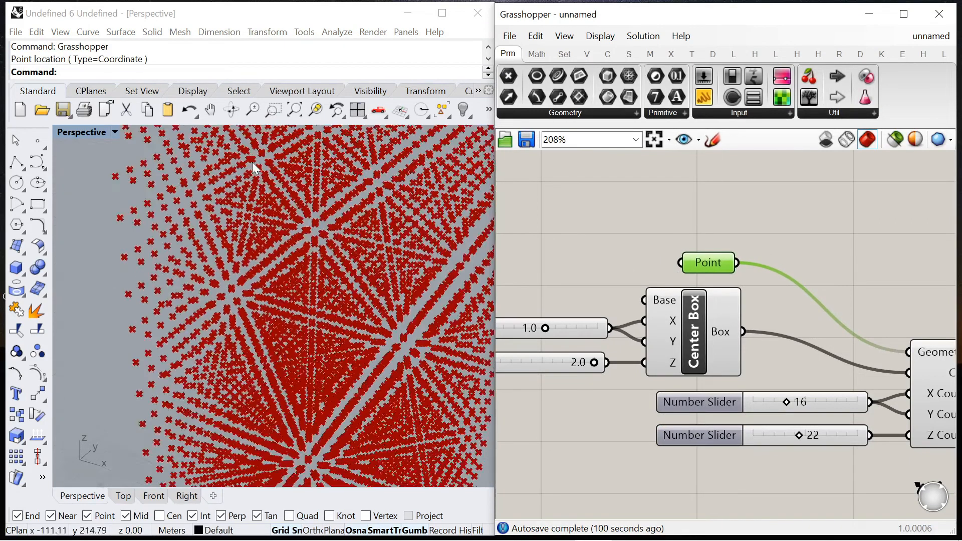
scroll(701, 281, "down", 4)
scroll(689, 304, "up", 3)
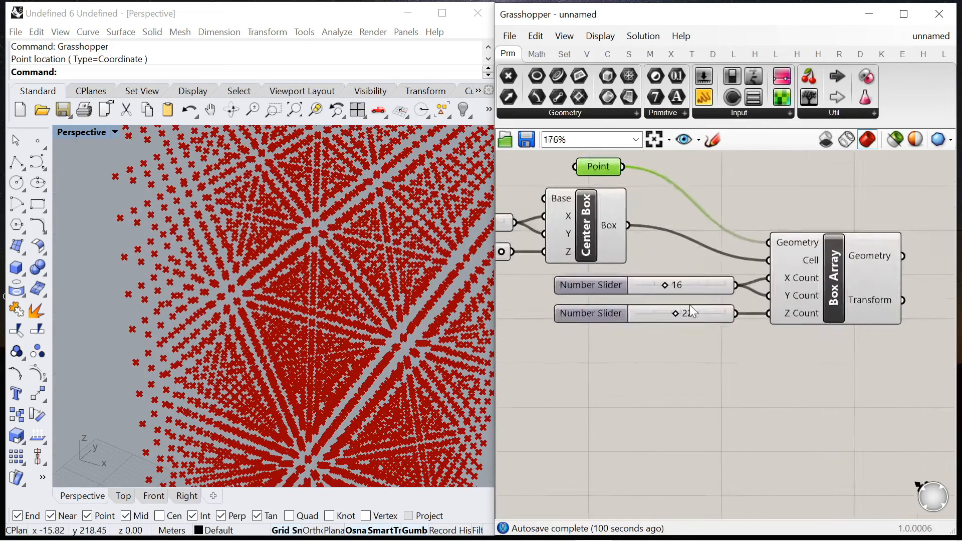
scroll(689, 305, "up", 2)
scroll(229, 235, "down", 6)
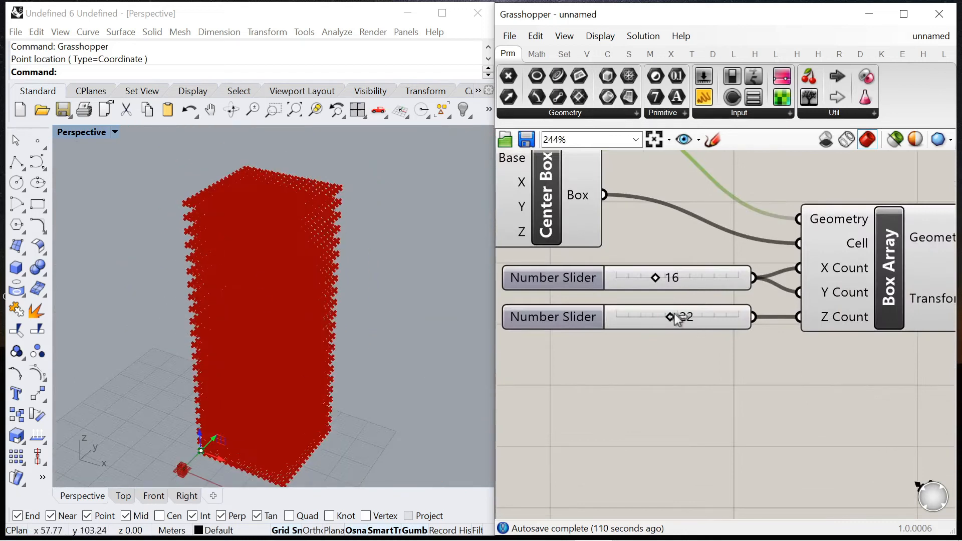
left_click_drag(671, 316, 668, 316)
mouse_move(655, 277)
left_mouse_down()
mouse_move(666, 284)
mouse_move(652, 284)
left_mouse_up()
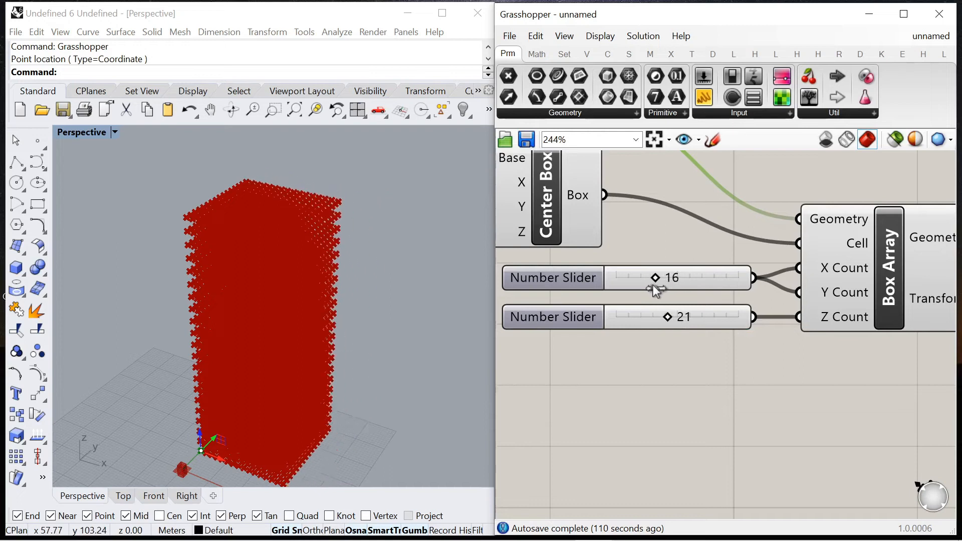
Step: Add a Bounding Box component and wire Box Array's Geometry output to its Content input
mouse_move(275, 313)
right_mouse_down()
mouse_move(236, 290)
mouse_move(290, 312)
right_mouse_up()
scroll(732, 320, "down", 5)
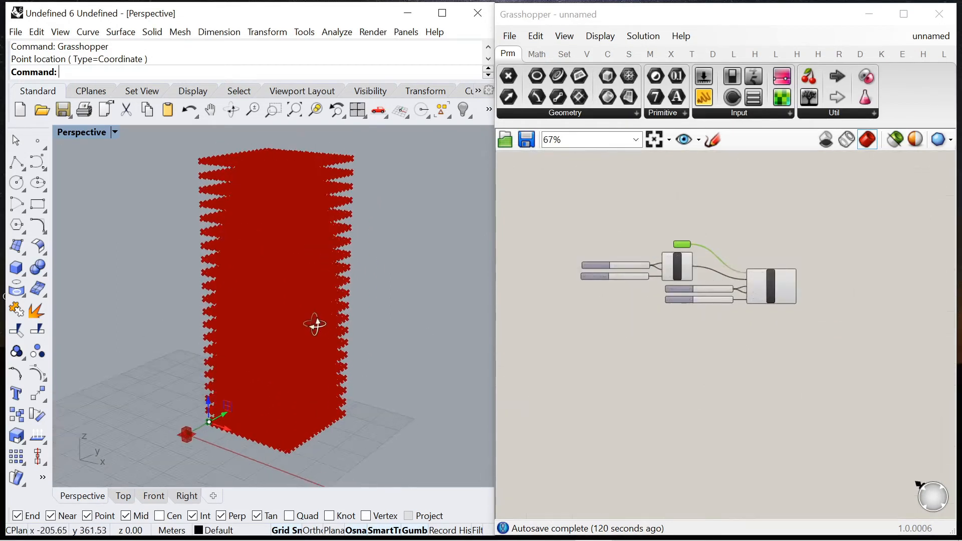
scroll(770, 290, "down", 2)
scroll(767, 284, "up", 5)
scroll(750, 284, "down", 3)
scroll(753, 271, "up", 3)
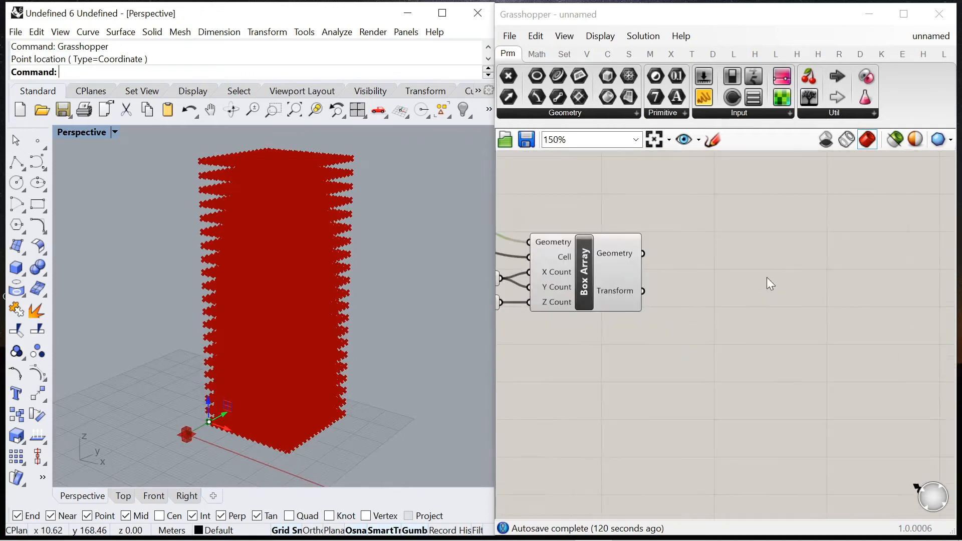
double_click(770, 283)
type("bo")
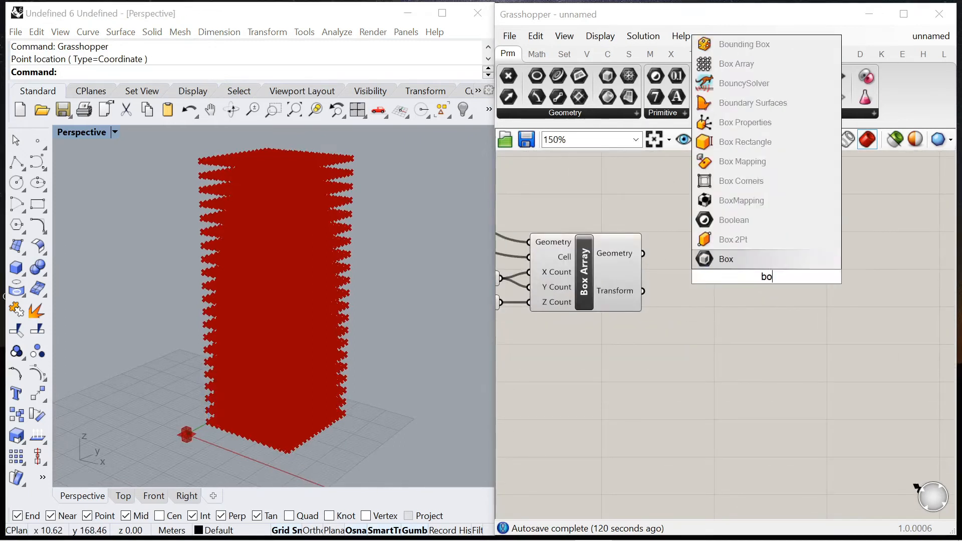
type("unding bo")
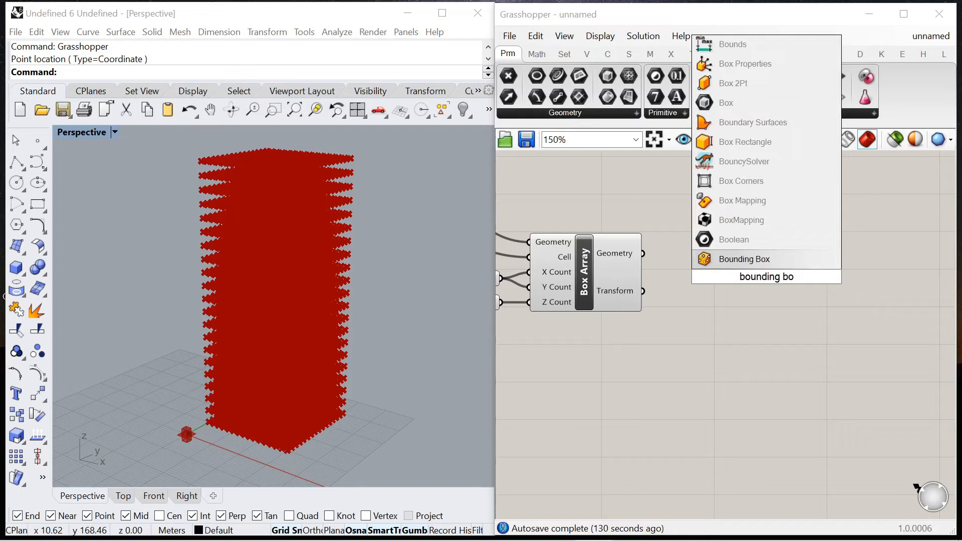
key("Return")
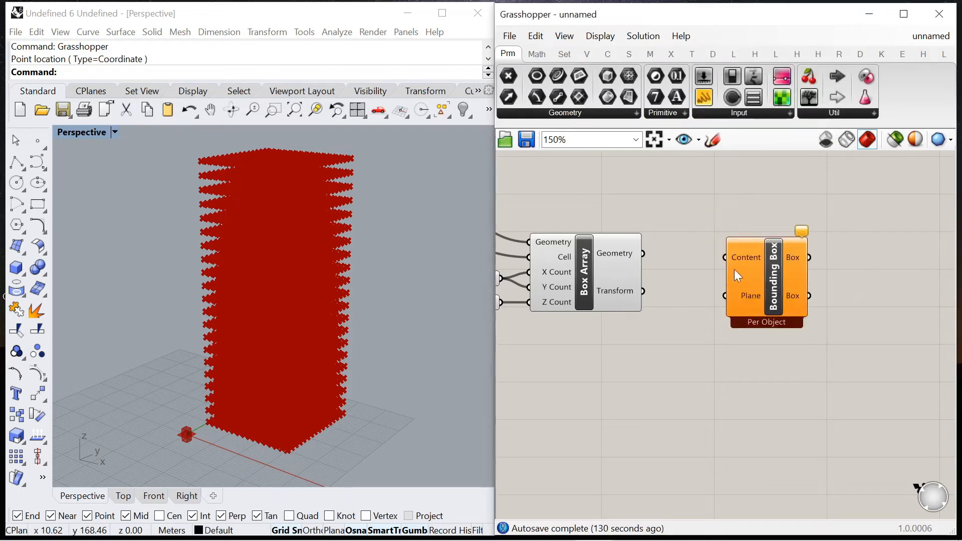
left_click_drag(643, 253, 724, 257)
Step: Switch the Bounding Box component to Union Box mode
scroll(779, 293, "up", 5)
right_click(769, 293)
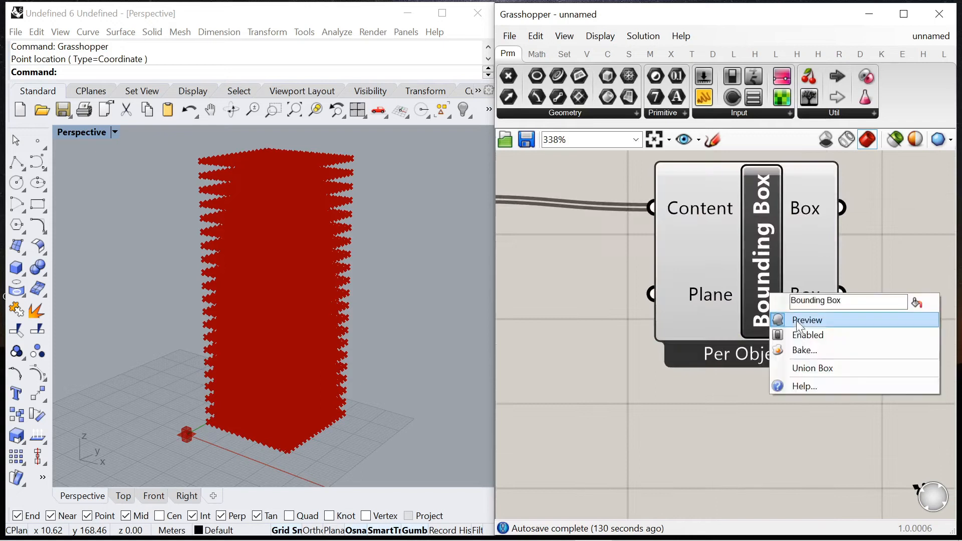
left_click(808, 367)
scroll(672, 390, "down", 5)
scroll(696, 270, "down", 4)
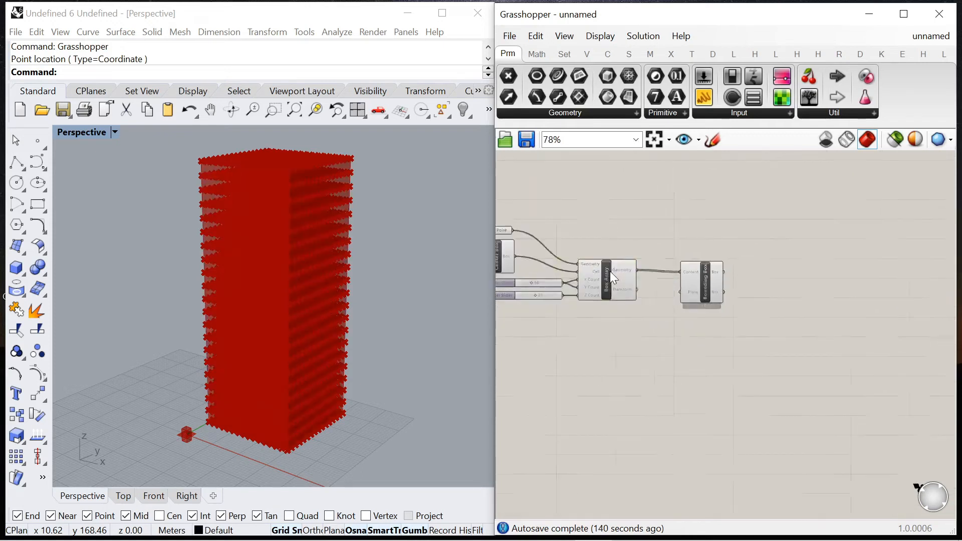
Step: Move Bounding Box higher on the canvas and turn off the preview of Box Array
right_click_drag(429, 242, 385, 250)
left_click_drag(702, 295, 731, 226)
left_click(650, 270)
scroll(644, 273, "up", 4)
left_click(615, 273)
right_click(609, 203)
left_click(647, 233)
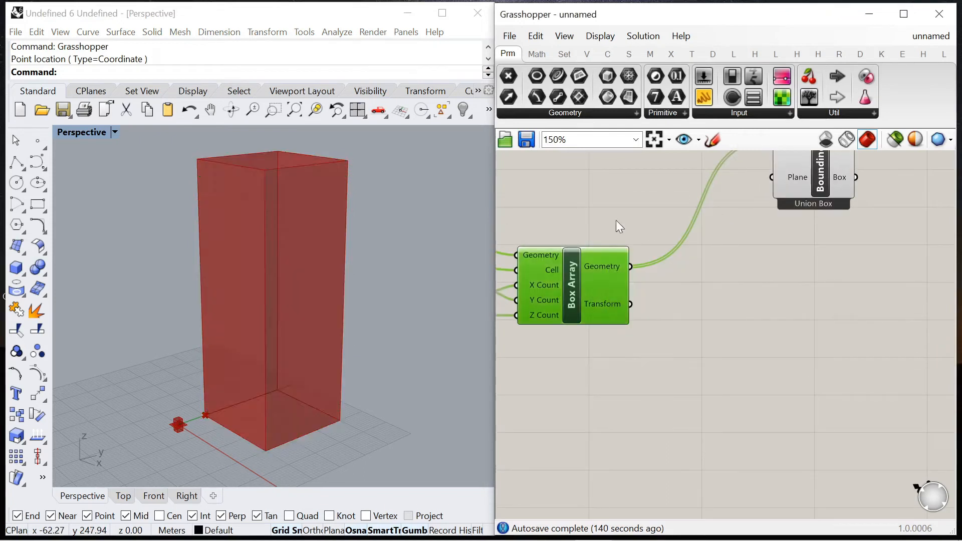
Step: Add a Twist component beyond Bounding Box and wire the union box's Box output to its Geometry input
scroll(615, 220, "down", 7)
scroll(698, 236, "up", 6)
double_click(742, 225)
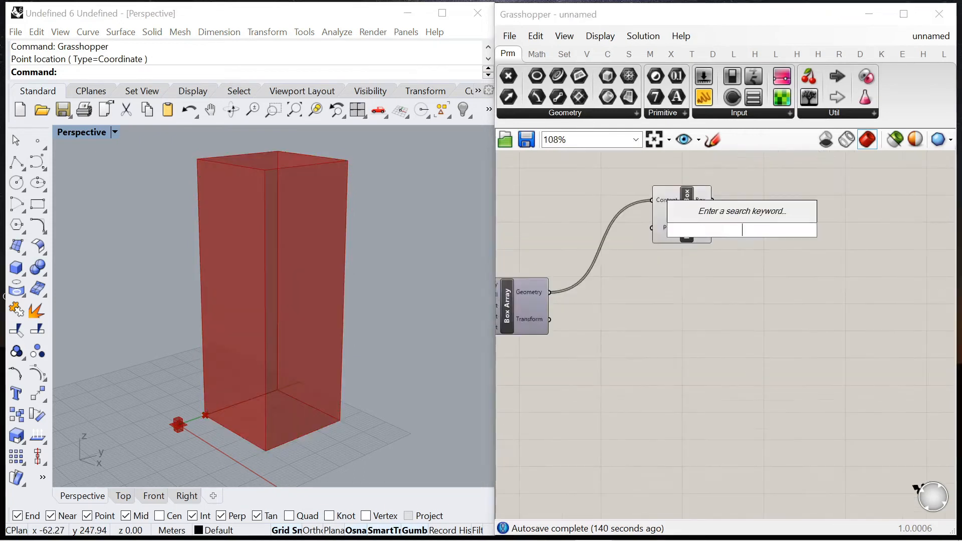
type("twist")
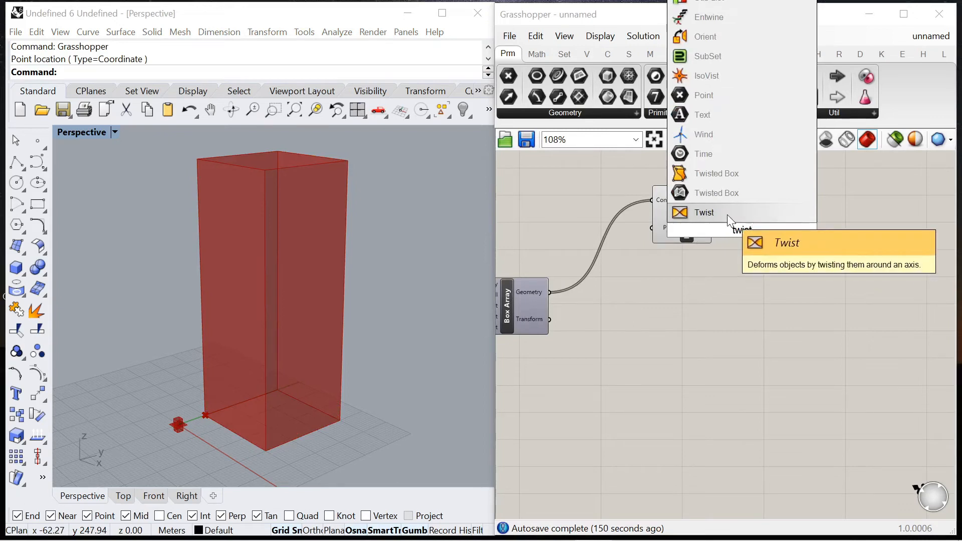
left_click(726, 215)
scroll(751, 237, "up", 5)
left_click_drag(622, 199, 701, 215)
scroll(685, 240, "down", 8)
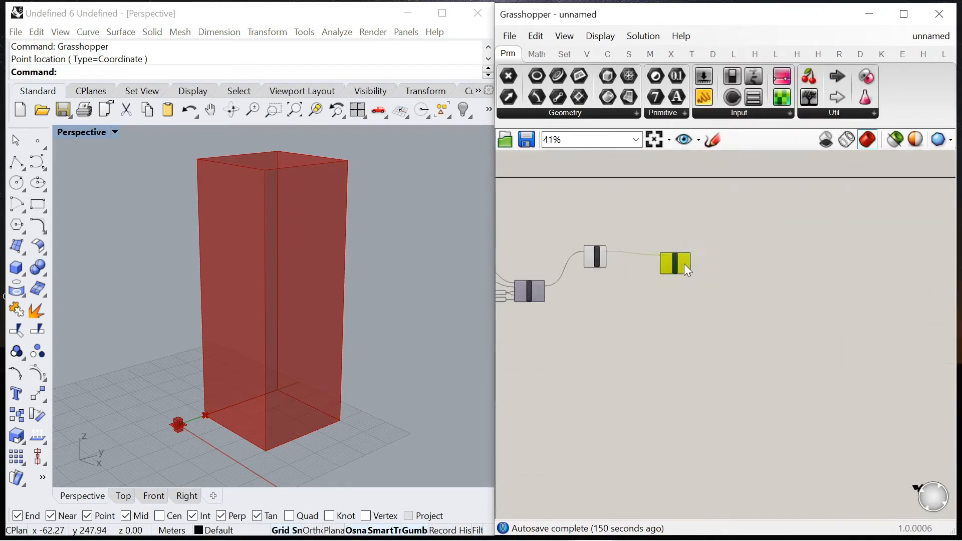
scroll(581, 261, "up", 8)
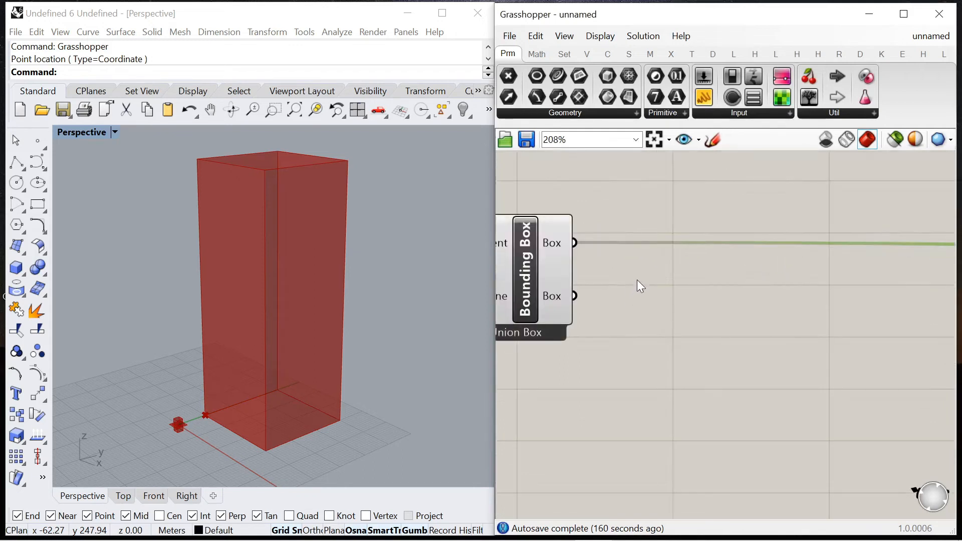
Step: Add a Deconstruct Brep component after Bounding Box and wire the Box output to its Brep input
scroll(590, 246, "down", 6)
scroll(908, 245, "up", 6)
scroll(909, 247, "down", 6)
scroll(618, 245, "up", 7)
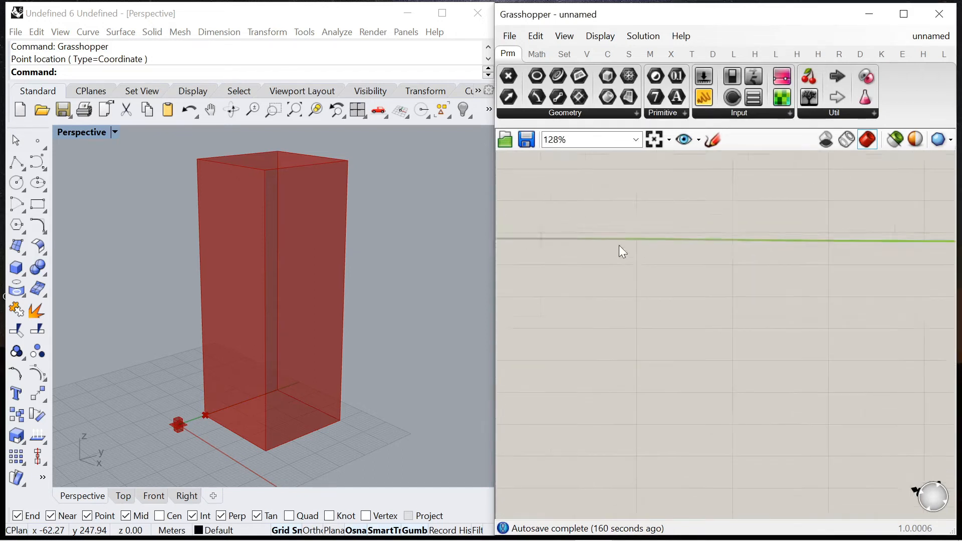
scroll(617, 246, "down", 8)
scroll(603, 253, "up", 6)
double_click(604, 254)
type("decon")
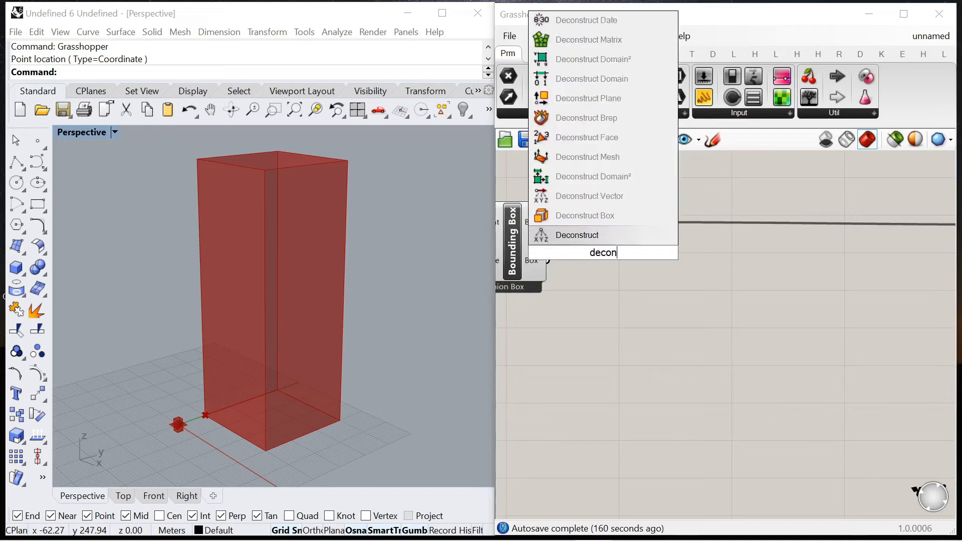
type("struct")
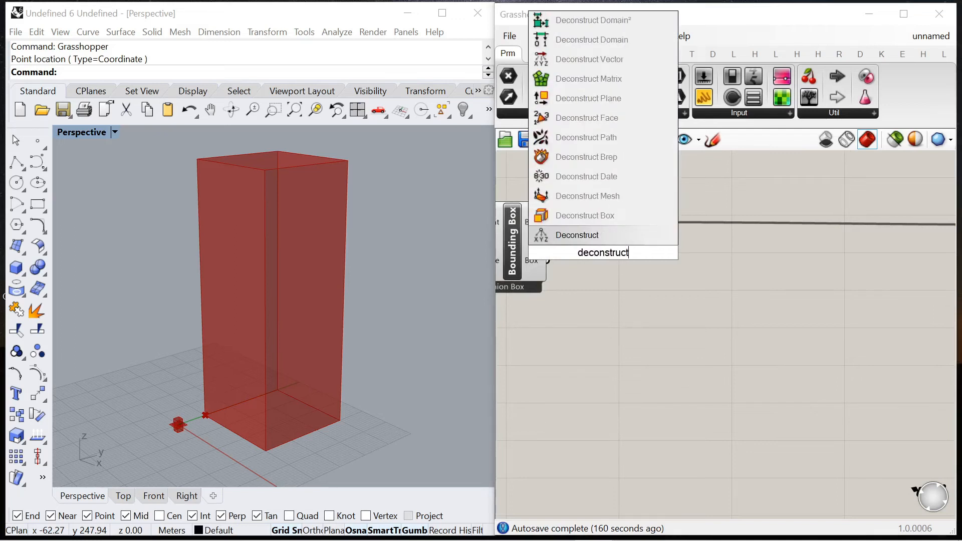
left_click(612, 163)
left_click_drag(548, 223, 663, 290)
Step: Add a List Item component and wire Deconstruct Brep's Faces output to its List input
double_click(741, 287)
type("li")
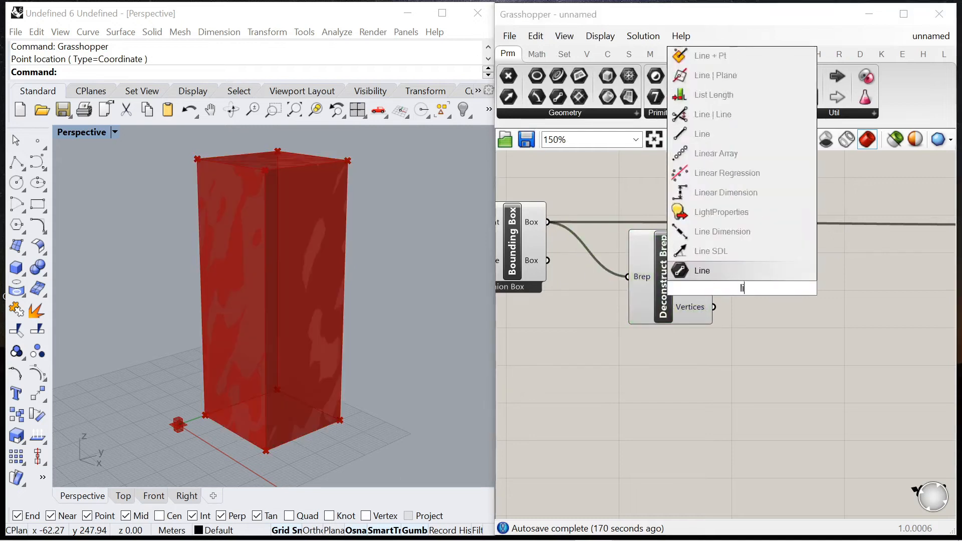
type("st item")
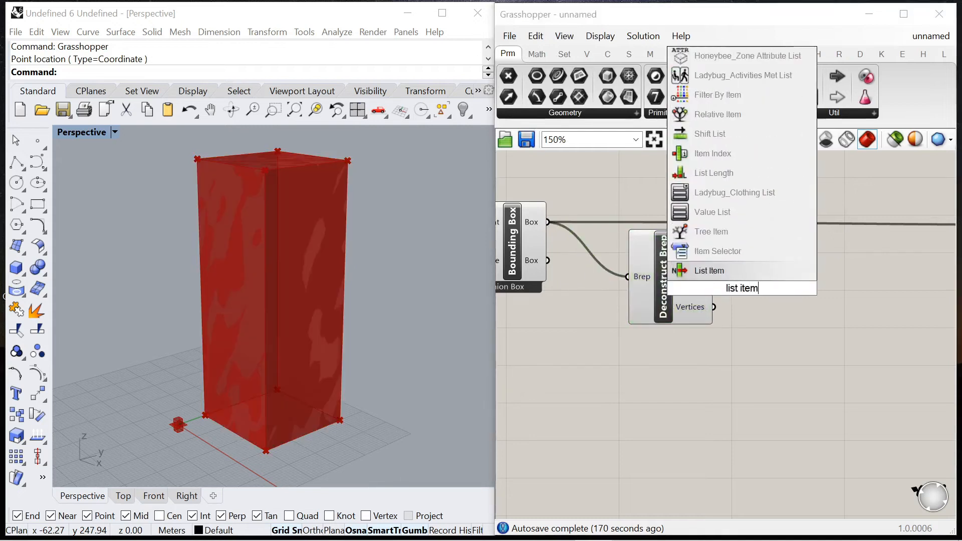
left_click(716, 268)
scroll(711, 300, "down", 3)
scroll(710, 304, "up", 3)
left_click_drag(648, 217, 887, 250)
scroll(722, 266, "down", 2)
scroll(722, 265, "up", 3)
Step: Add a number slider, connect it to List Item's Index input and set it to 4 to pick the bottom face
double_click(723, 272)
type("0")
key("Return")
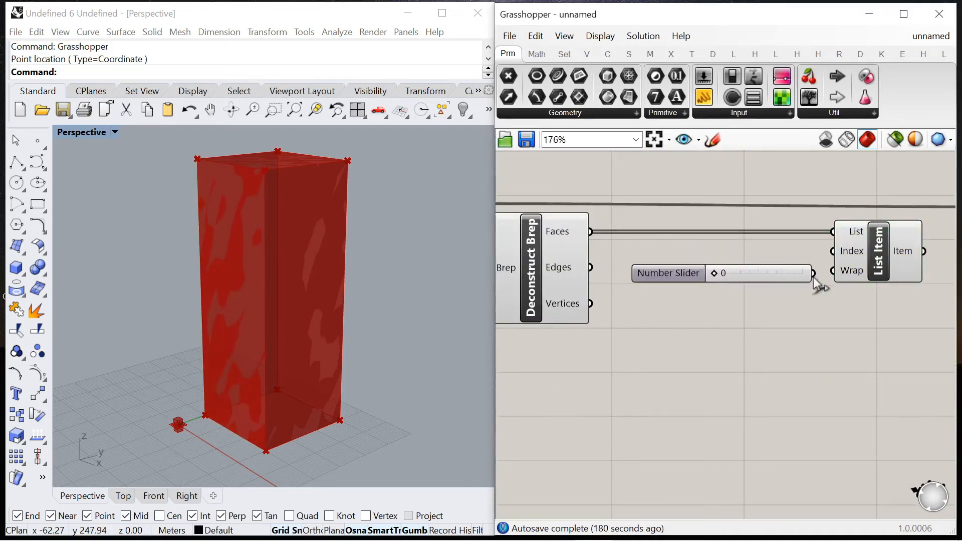
left_click_drag(680, 283, 797, 253)
left_click(876, 253)
scroll(717, 256, "up", 2)
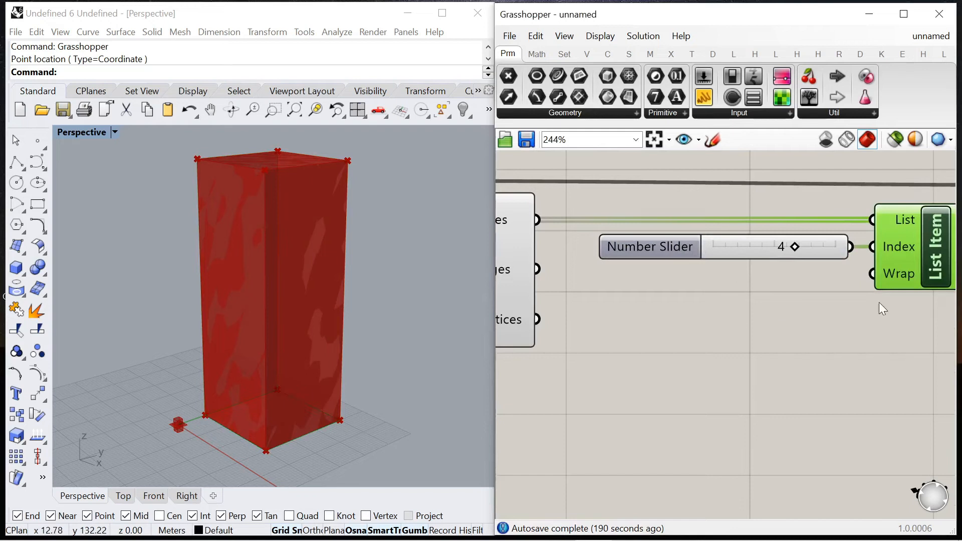
right_click_drag(288, 394, 314, 400)
scroll(702, 261, "down", 9)
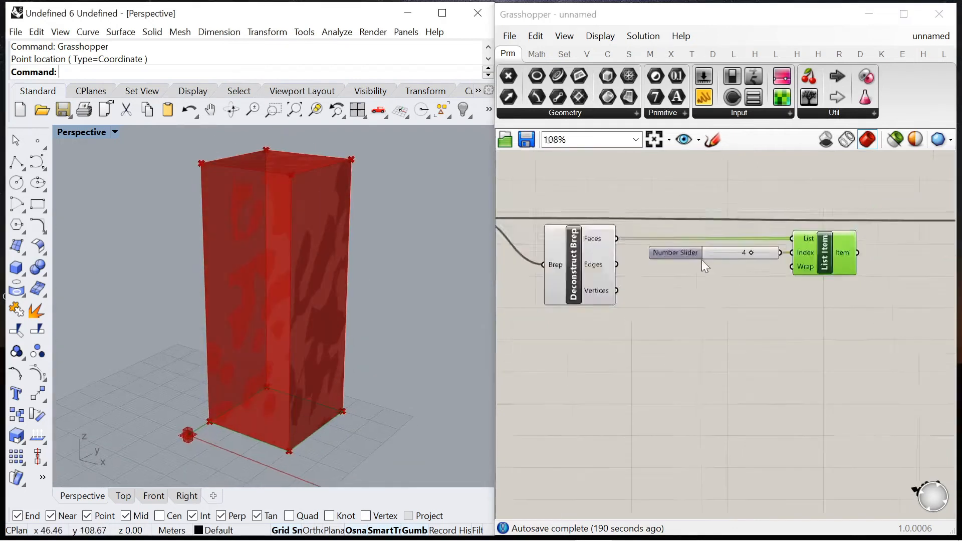
Step: Turn off the preview of the Deconstruct Brep component
scroll(616, 271, "up", 4)
left_click(516, 237)
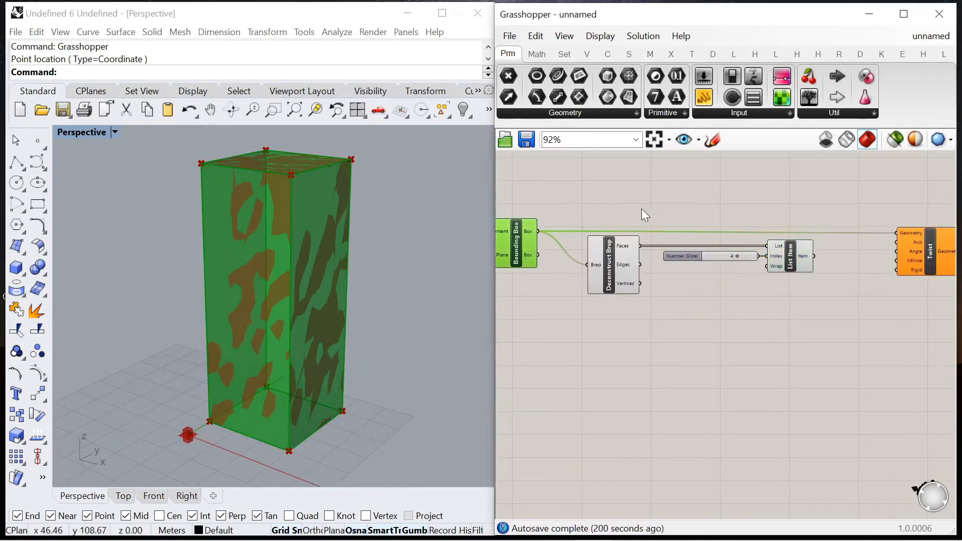
left_click(610, 257)
middle_click(680, 271)
left_click(683, 194)
left_click(794, 254)
left_click(743, 313)
Step: Add an Area component fed by List Item's Item output, and move Twist farther along the canvas to make room
scroll(656, 251, "down", 1)
scroll(657, 251, "up", 2)
double_click(726, 293)
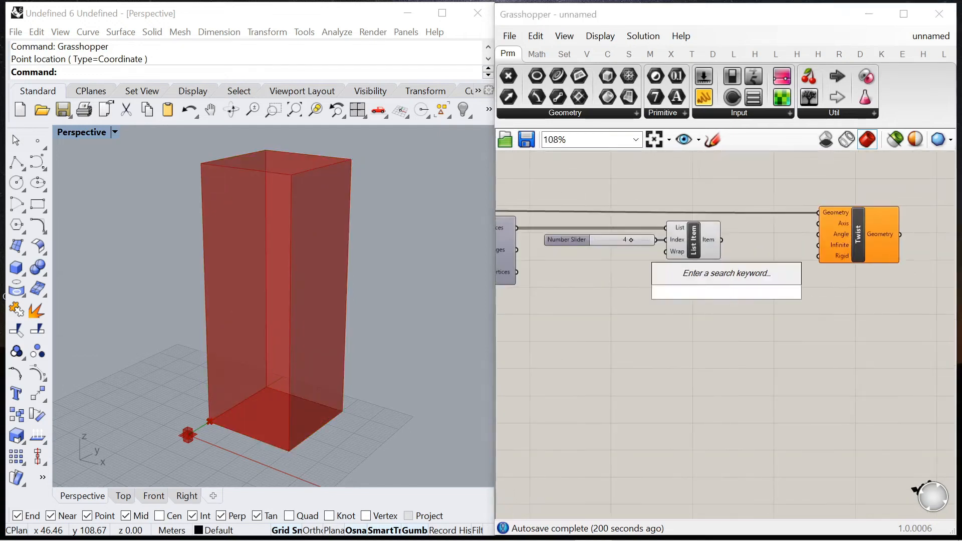
type("area")
key("Return")
left_click_drag(722, 240, 819, 290)
scroll(786, 247, "down", 1)
scroll(689, 296, "up", 4)
scroll(765, 313, "down", 4)
scroll(678, 254, "up", 3)
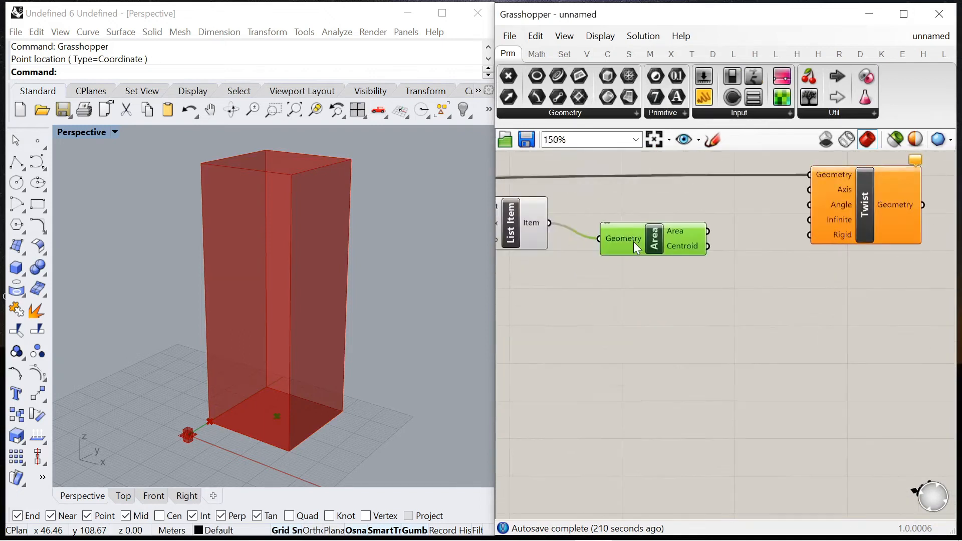
scroll(622, 230, "down", 5)
left_click_drag(683, 243, 852, 250)
scroll(603, 253, "up", 4)
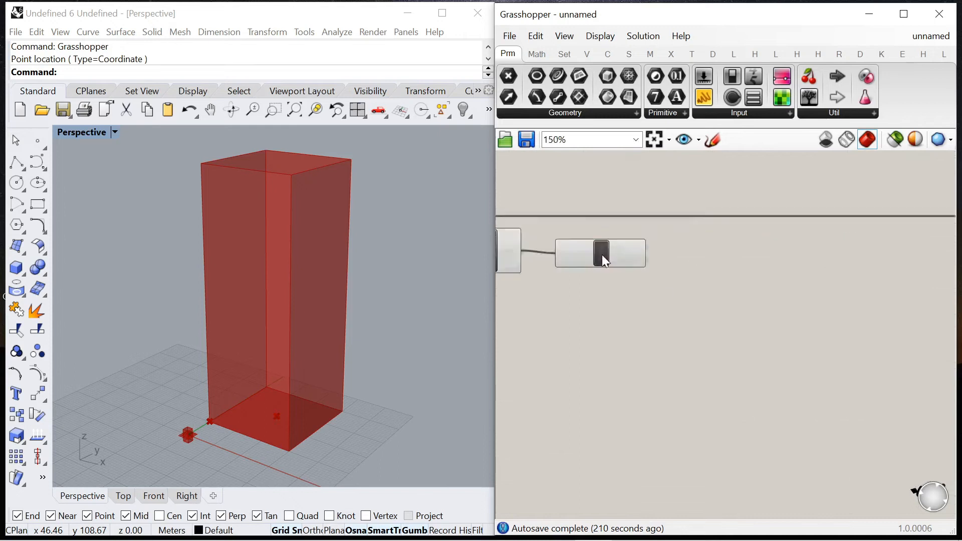
Step: Add a Move component and wire Area's Centroid output to its Geometry input
double_click(725, 278)
type("move")
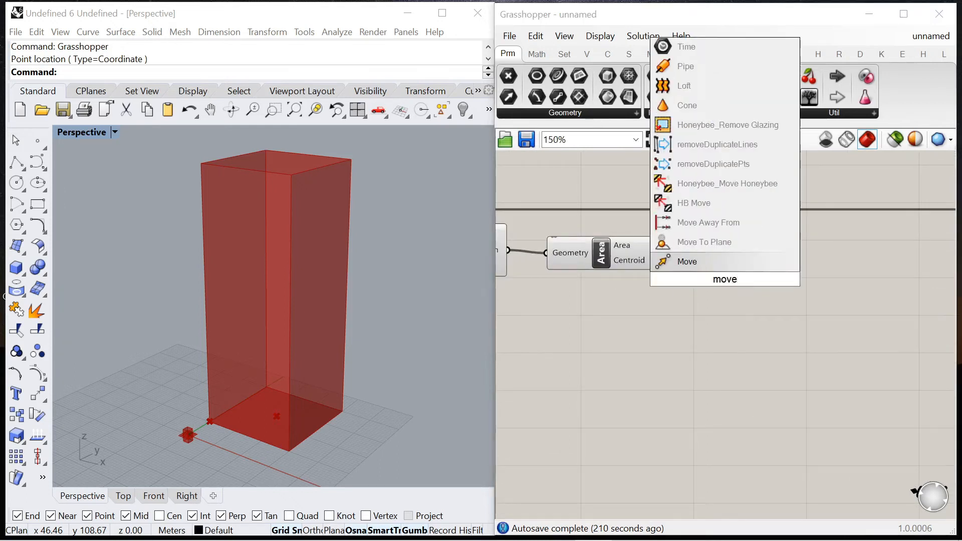
left_click(677, 262)
left_click_drag(635, 254, 655, 266)
scroll(702, 285, "up", 1)
Step: Add a Unit Z component below Area and wire its Unit vector output to Move's Motion input
double_click(615, 340)
type("z")
left_click(610, 321)
left_click_drag(634, 342, 675, 309)
left_click(722, 295)
scroll(737, 299, "down", 2)
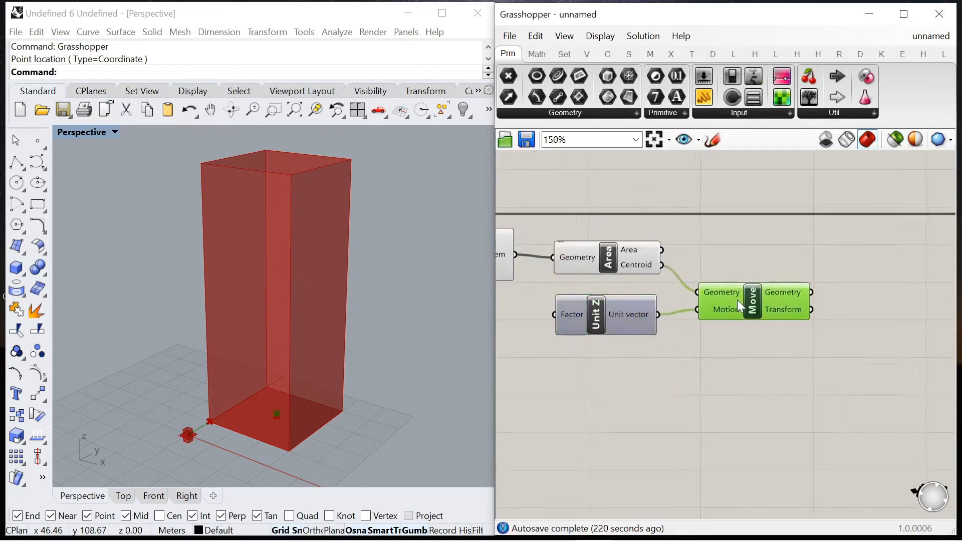
left_click_drag(608, 319, 619, 318)
Step: Create a number slider from 0<125, connect it to Unit Z's Factor input and set it to 74
scroll(760, 290, "down", 4)
scroll(653, 305, "up", 5)
double_click(585, 322)
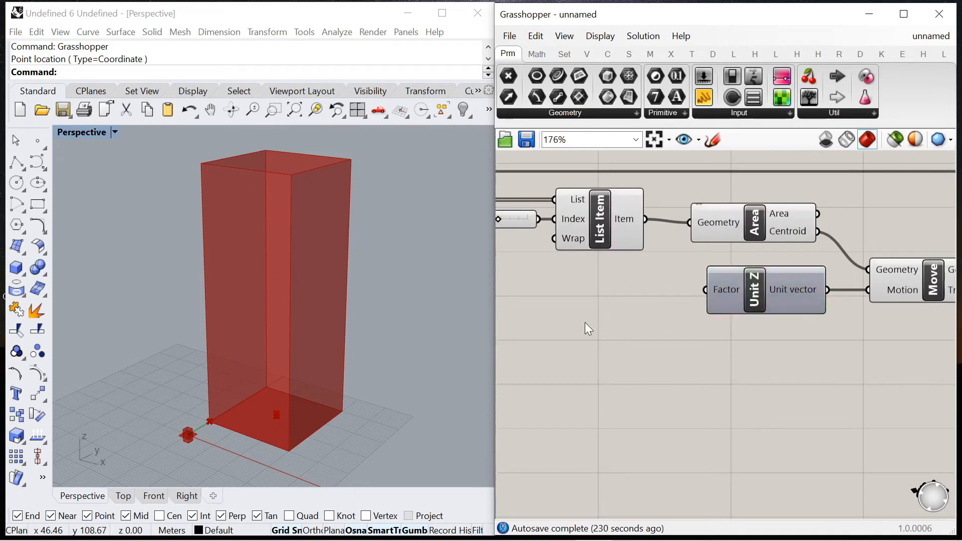
type("0<125")
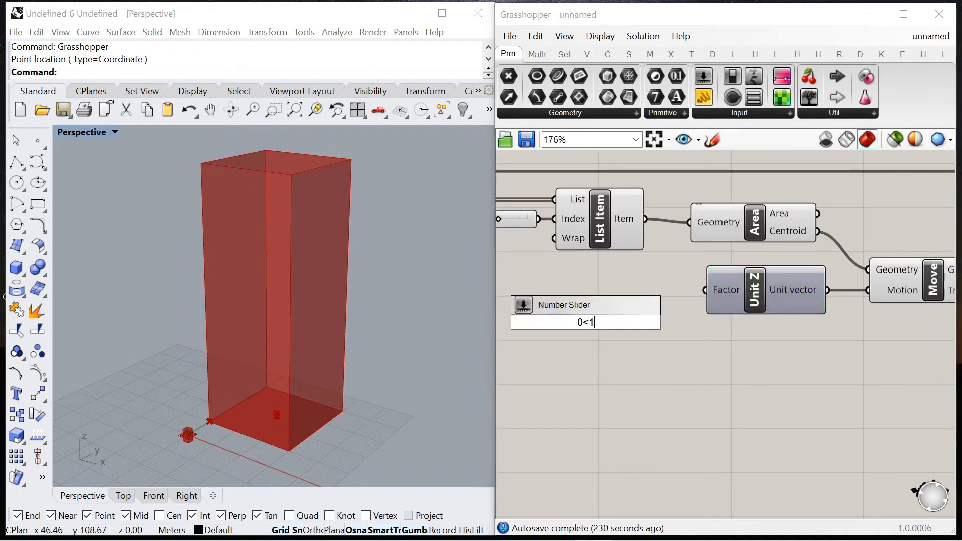
key("Return")
left_click_drag(677, 325, 705, 290)
mouse_move(560, 323)
left_mouse_down()
mouse_move(560, 289)
mouse_move(646, 296)
mouse_move(619, 300)
mouse_move(643, 305)
left_mouse_up()
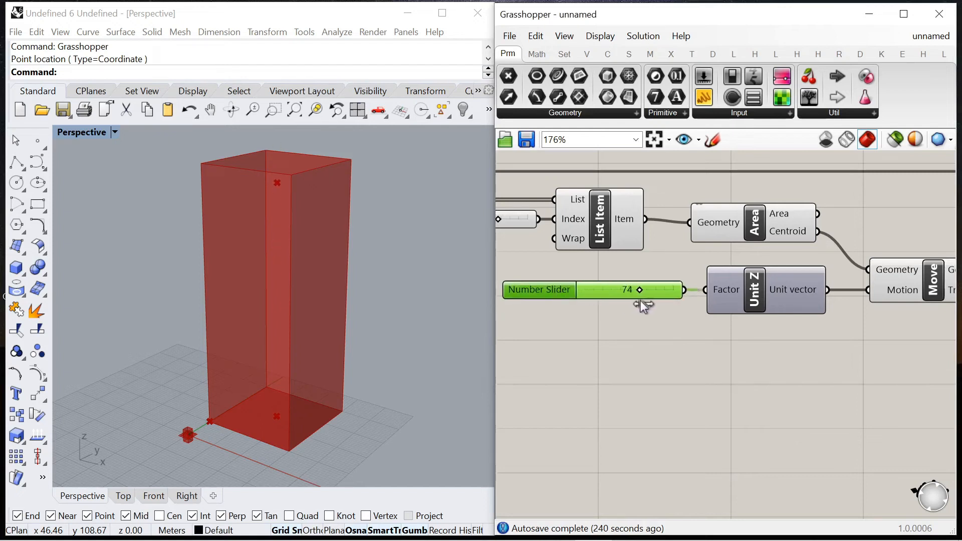
scroll(690, 273, "down", 4)
scroll(737, 278, "up", 4)
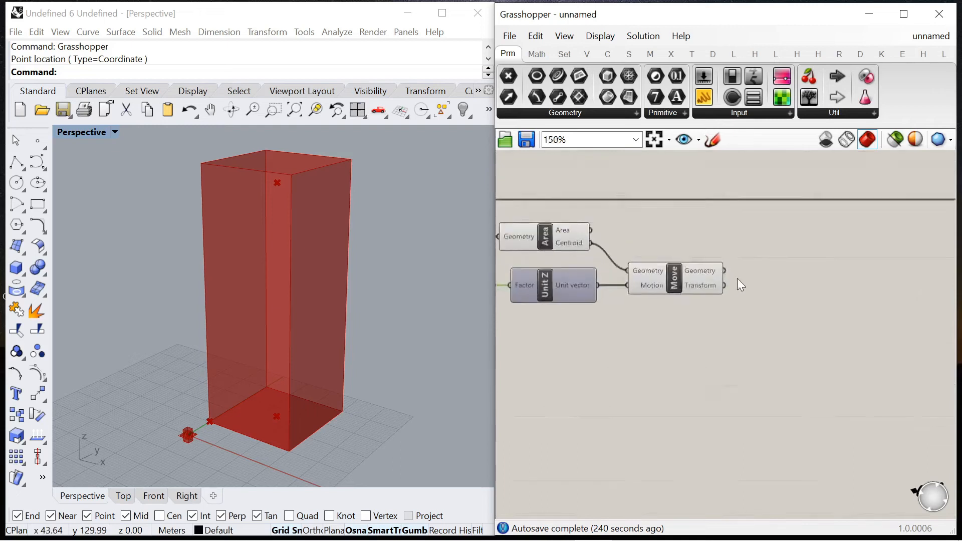
Step: Add a two-point Line component with Area's Centroid as Start Point and Move's Geometry as End Point
scroll(738, 232, "down", 3)
right_click_drag(364, 237, 356, 219)
scroll(873, 215, "down", 3)
scroll(645, 294, "up", 6)
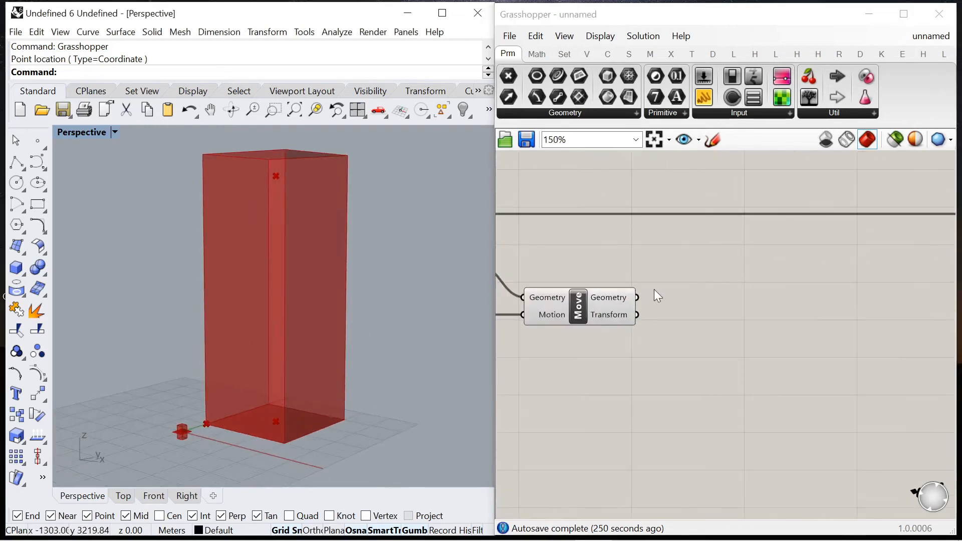
double_click(654, 288)
type("line")
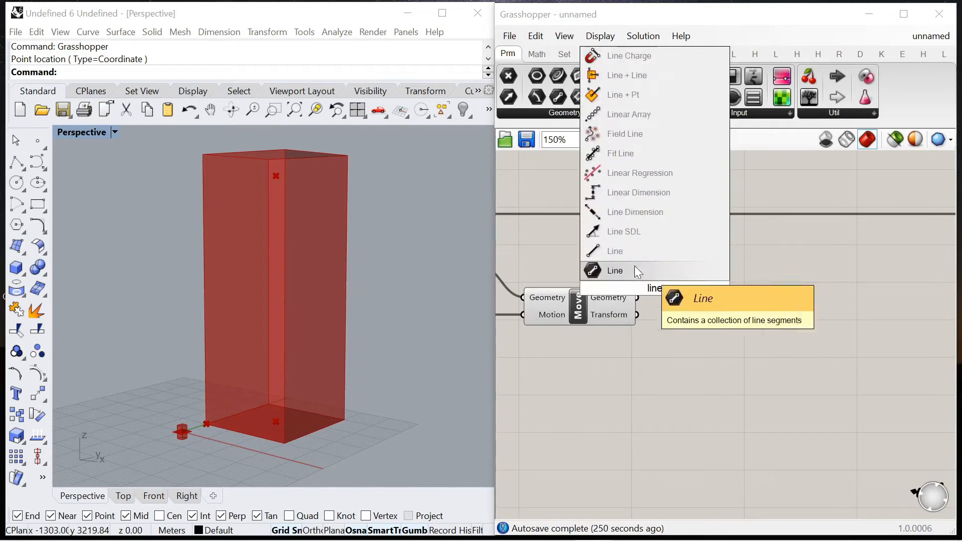
left_click(634, 265)
scroll(683, 251, "down", 2)
scroll(559, 262, "up", 3)
left_click_drag(522, 260, 671, 279)
left_click_drag(710, 289, 775, 271)
left_click_drag(707, 299, 736, 287)
scroll(727, 264, "down", 4)
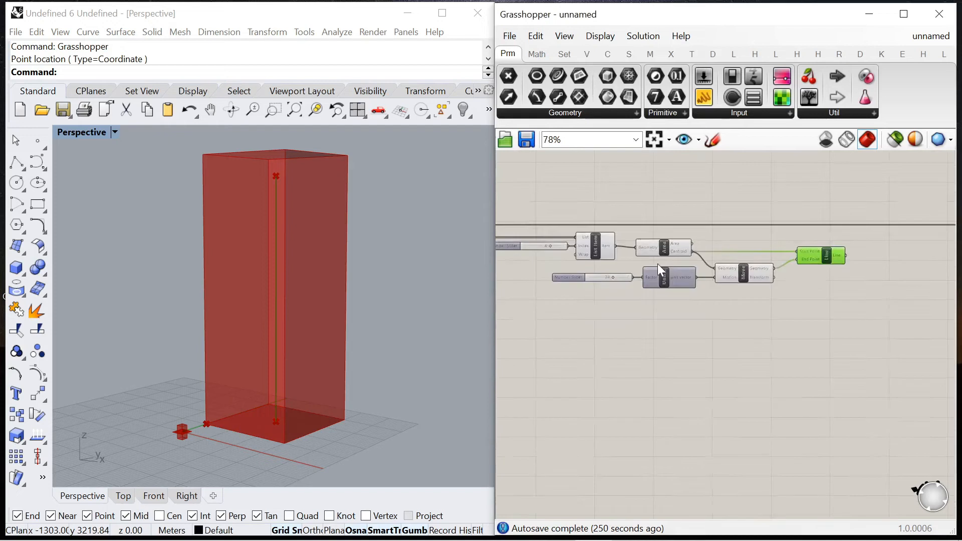
Step: Set the slider driving Unit Z's Factor to 52
scroll(584, 287, "up", 4)
left_click_drag(584, 287, 570, 287)
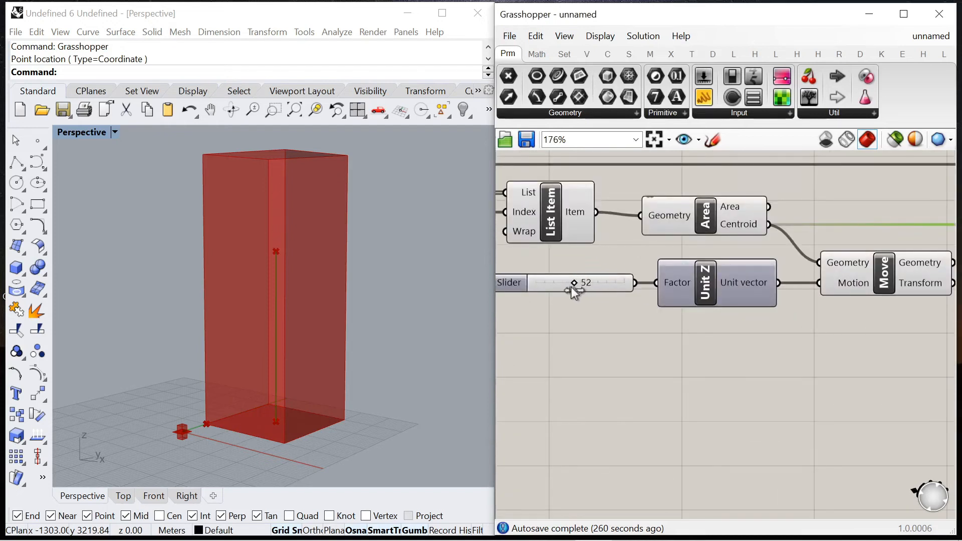
scroll(661, 221, "down", 4)
scroll(769, 227, "up", 5)
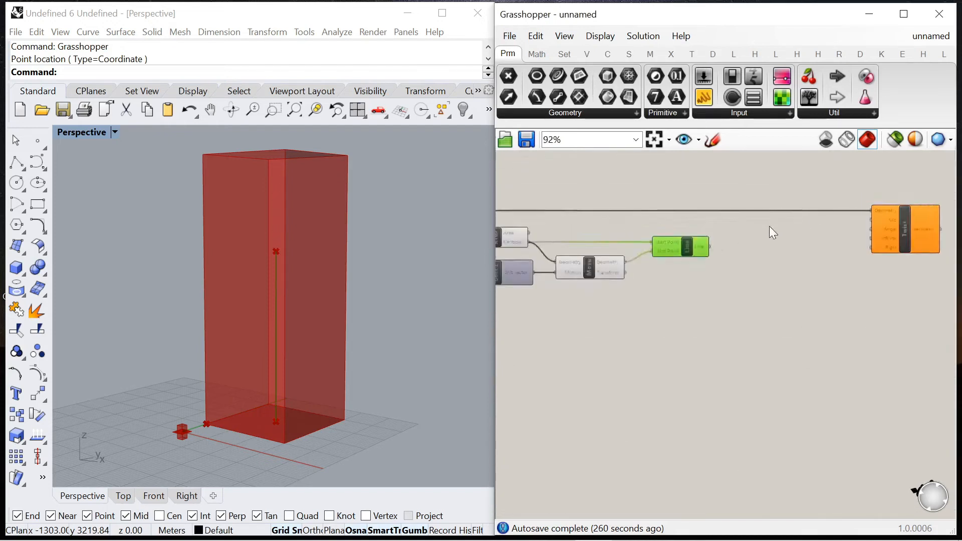
double_click(739, 227)
type("twis")
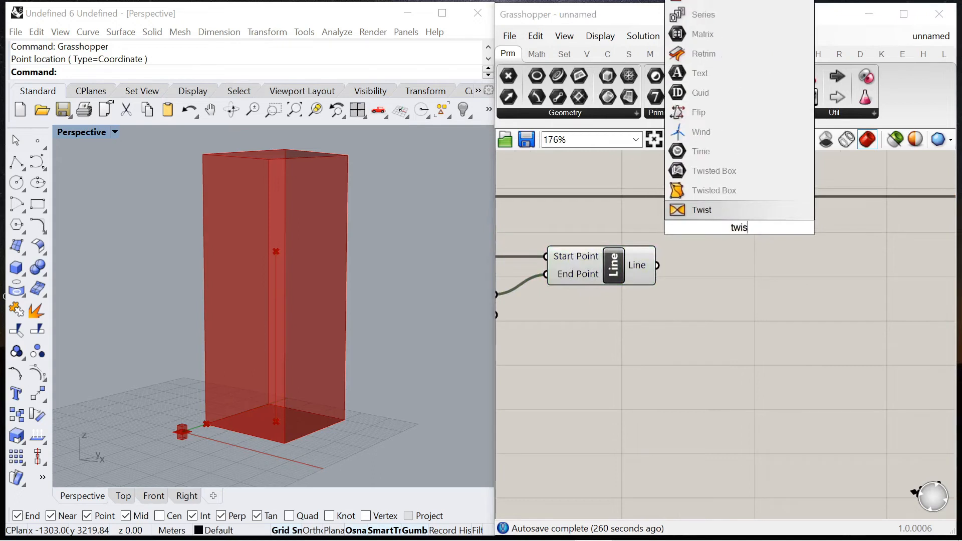
left_click(688, 283)
Step: Move the Twist component closer to Line and wire the Line output to its Axis input
scroll(686, 286, "down", 2)
scroll(871, 253, "up", 2)
left_click_drag(915, 254, 750, 254)
scroll(751, 254, "down", 2)
scroll(654, 256, "up", 1)
left_click_drag(644, 269, 775, 232)
scroll(688, 175, "down", 4)
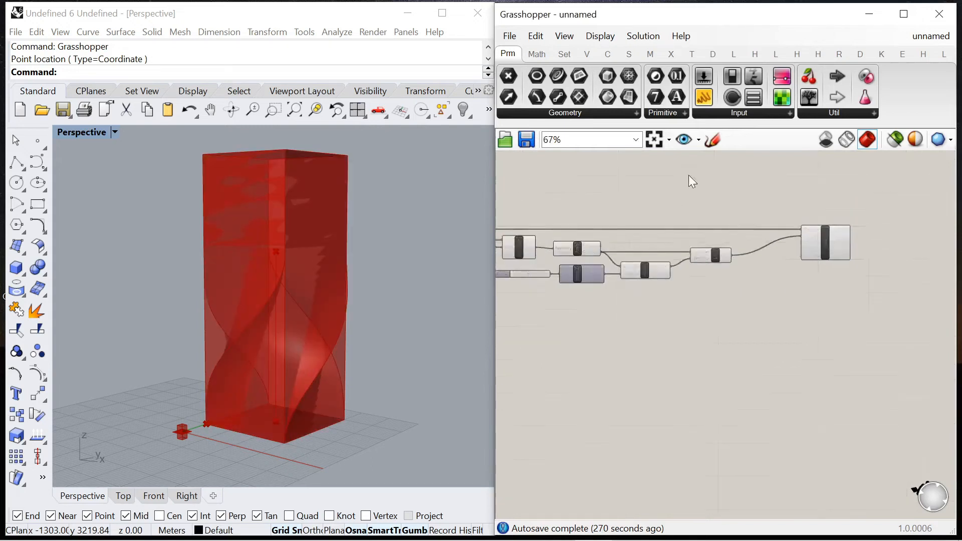
Step: Turn off the preview of Bounding Box and view the twisted tower from another angle
scroll(641, 218, "up", 3)
left_click(632, 218)
right_click(659, 169)
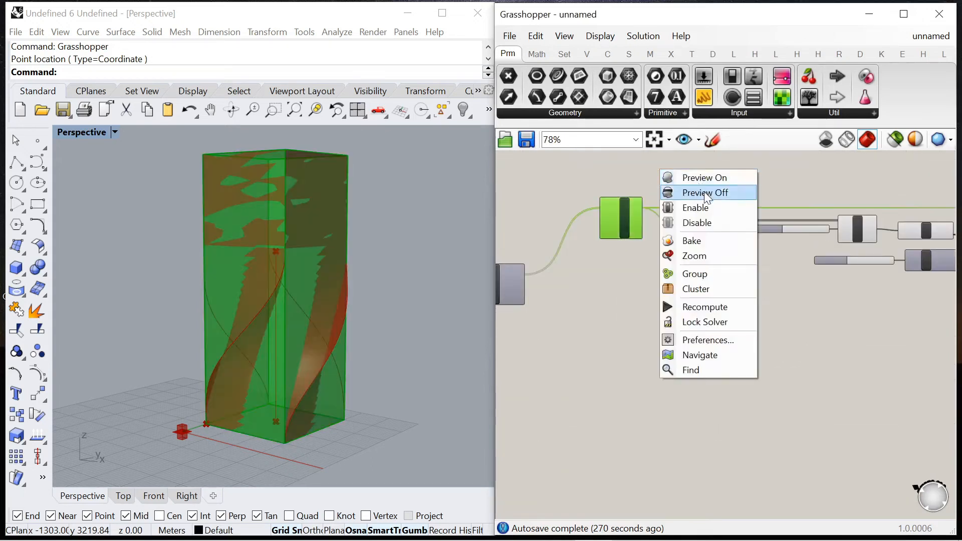
left_click(703, 193)
right_click_drag(335, 342, 374, 348)
scroll(328, 371, "up", 6)
scroll(329, 369, "down", 8)
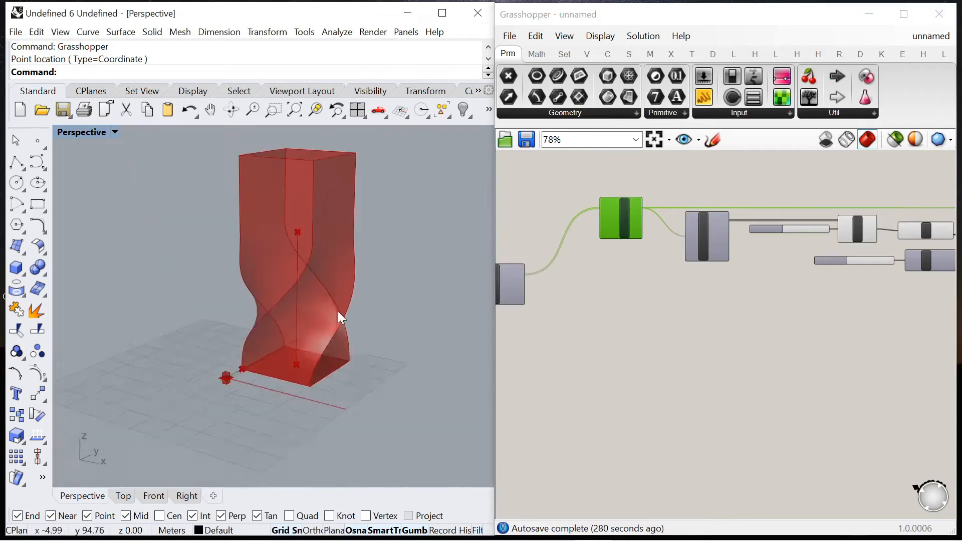
Step: Turn off the preview of the source components showing the small base cell and its corner point
scroll(431, 179, "up", 2)
scroll(654, 230, "down", 5)
left_click(652, 241)
right_click(689, 198)
left_click(734, 217)
scroll(329, 296, "up", 3)
scroll(778, 236, "up", 8)
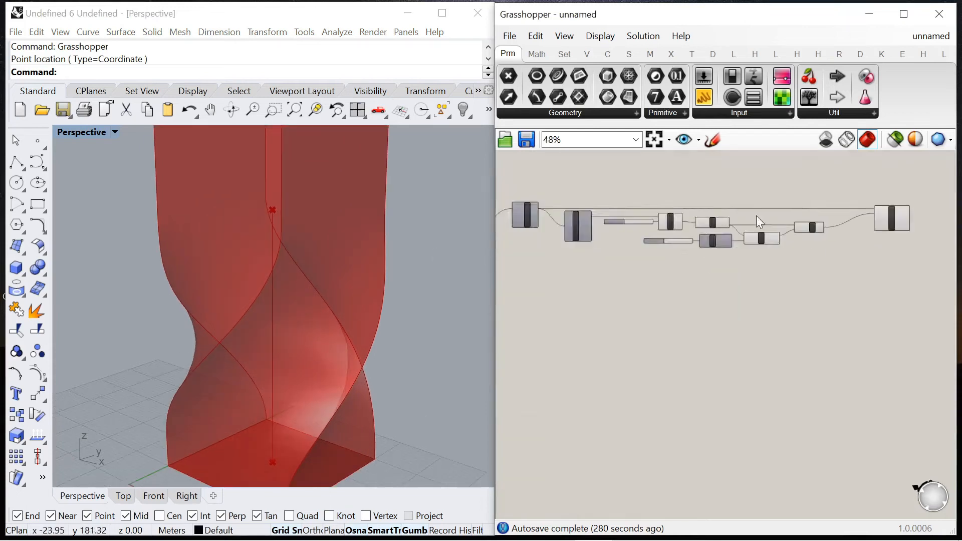
Step: Raise the slider feeding Unit Z's Factor until the axis line extends above the tower
left_click_drag(630, 285, 680, 286)
scroll(381, 256, "down", 4)
right_click_drag(382, 328, 405, 319)
Step: Switch the Twist component's Angle input to degrees
scroll(641, 255, "down", 6)
scroll(878, 247, "up", 6)
right_click(872, 262)
left_click(851, 378)
Step: Add a Multiplication component, wire its Result output to Twist's Angle input and place it above the Line component
double_click(677, 178)
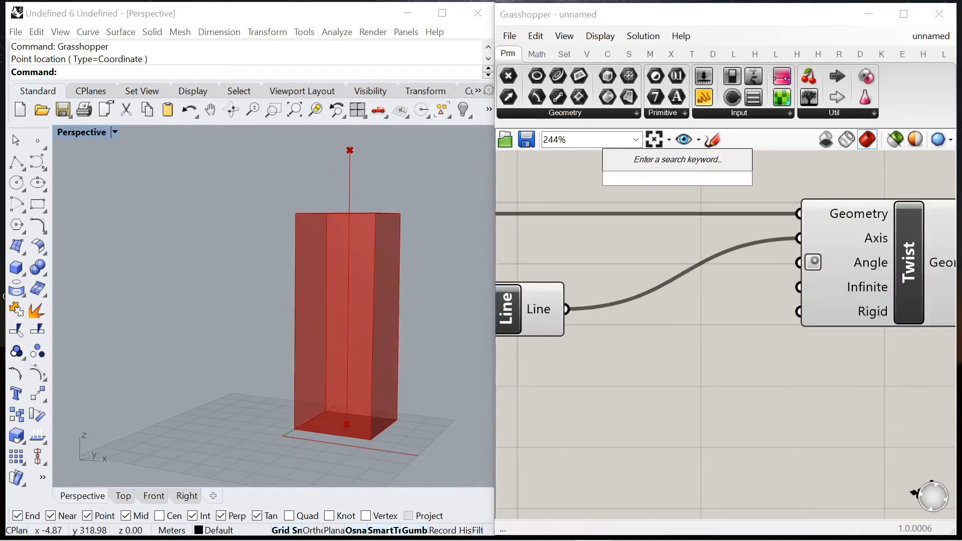
type("multipli")
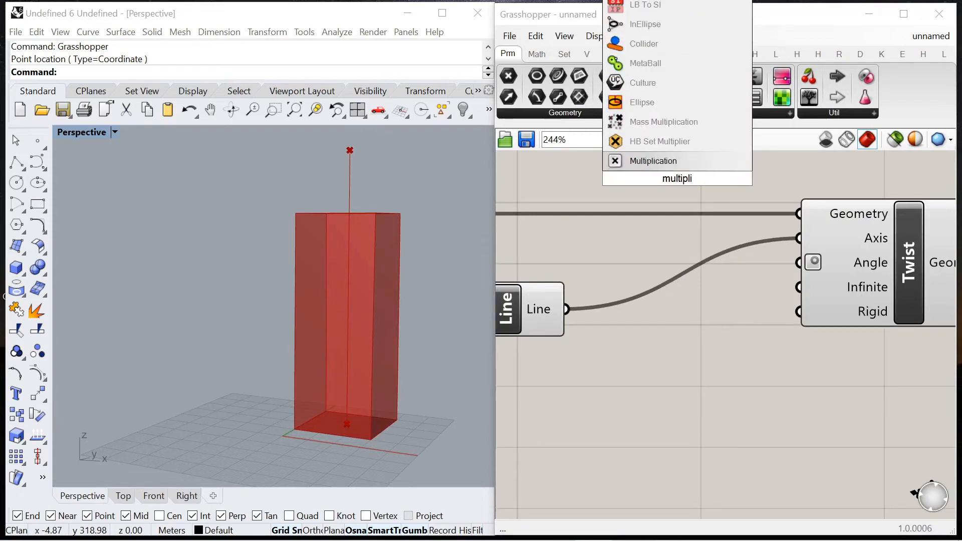
key("Return")
left_click_drag(778, 270, 780, 270)
left_click_drag(735, 177, 719, 223)
scroll(792, 297, "down", 4)
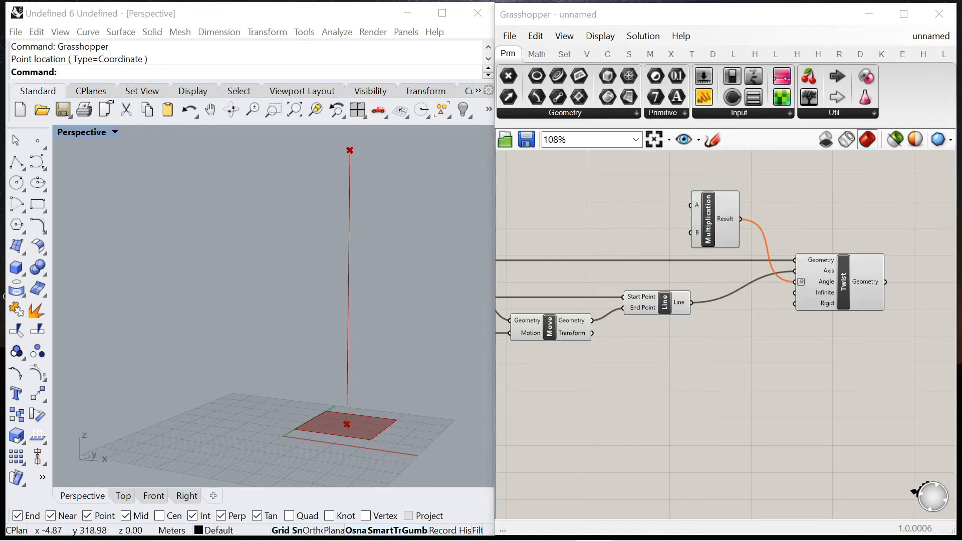
Step: Add a Panel containing 45 and wire it into the B input of the Multiplication component
double_click(619, 201)
type("\"")
key("Return")
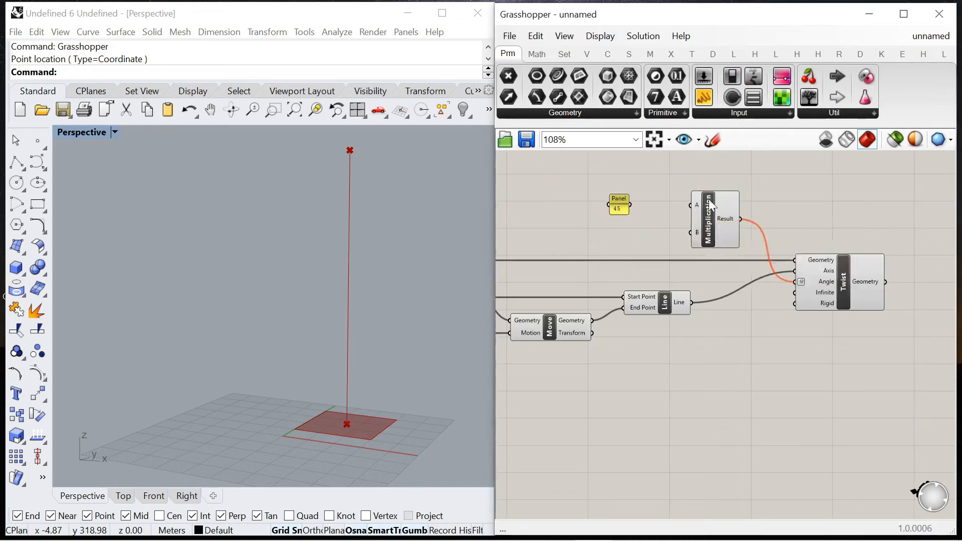
scroll(672, 194, "up", 4)
left_click_drag(701, 273, 702, 272)
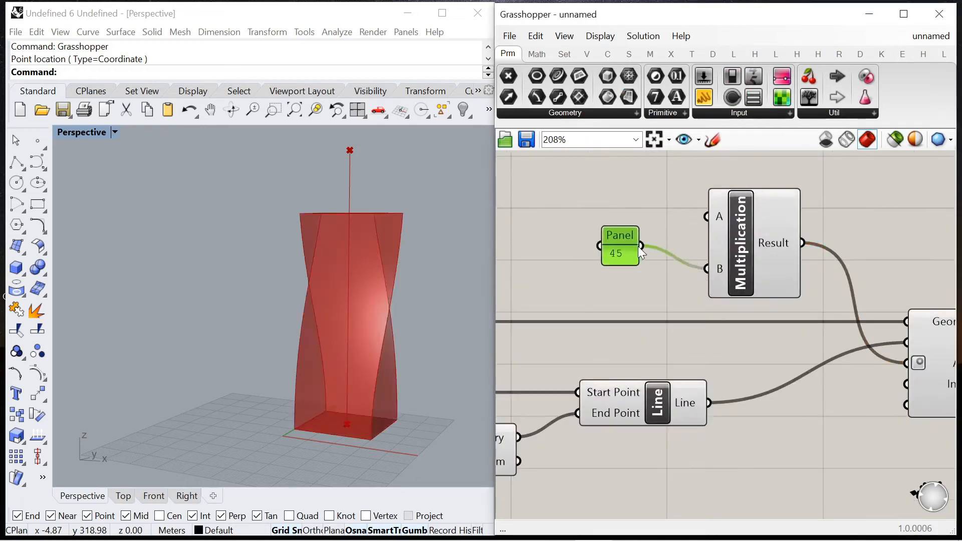
Step: Add a number slider ranging from 0 to 20 and wire it into Multiplication's A input
double_click(575, 235)
type("0<20")
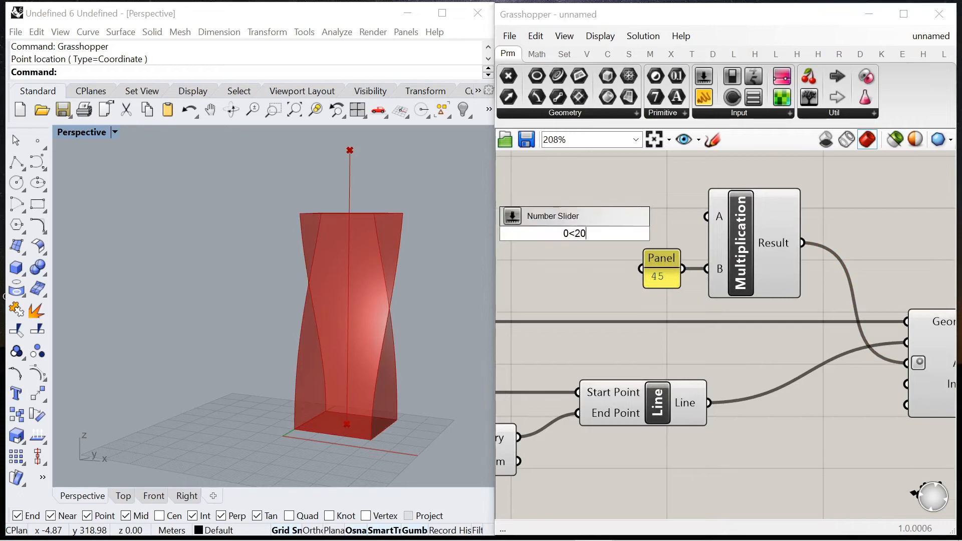
key("Return")
scroll(575, 233, "up", 3)
left_click_drag(696, 225, 727, 202)
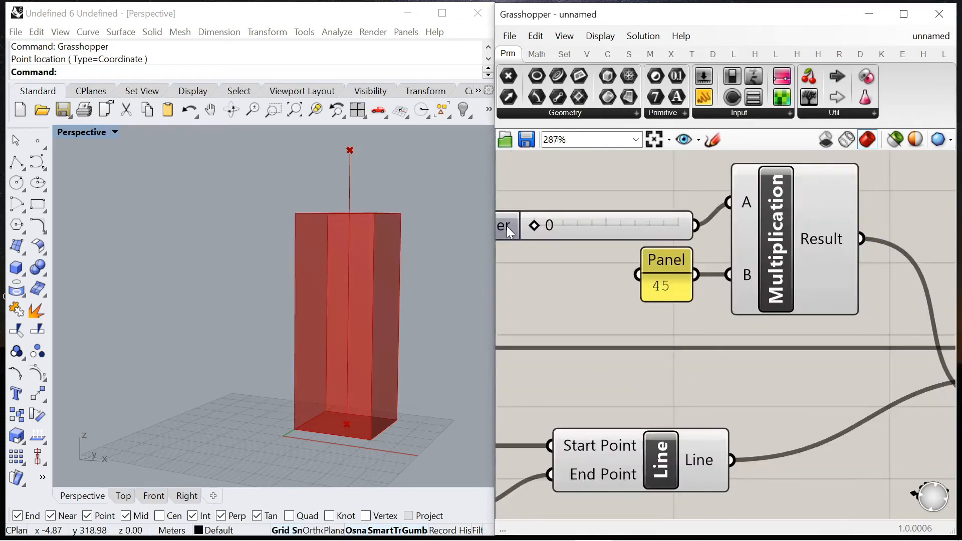
Step: Align the new slider with Multiplication's A input and raise its value to twist the bounding box
left_click_drag(507, 226, 512, 202)
scroll(590, 211, "down", 4)
scroll(591, 206, "up", 4)
left_click_drag(588, 202, 604, 216)
scroll(604, 215, "down", 5)
scroll(634, 239, "up", 7)
Step: Set Unit Z's Factor slider to 69 and the slider multiplying the twist angle to 3
left_click_drag(739, 258, 684, 261)
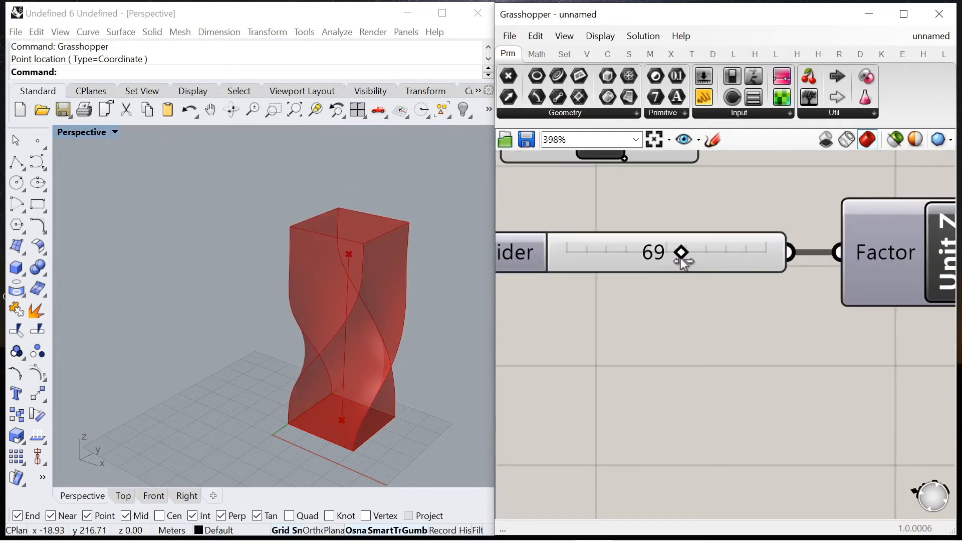
scroll(682, 259, "down", 10)
scroll(828, 191, "up", 9)
left_click_drag(828, 169, 834, 173)
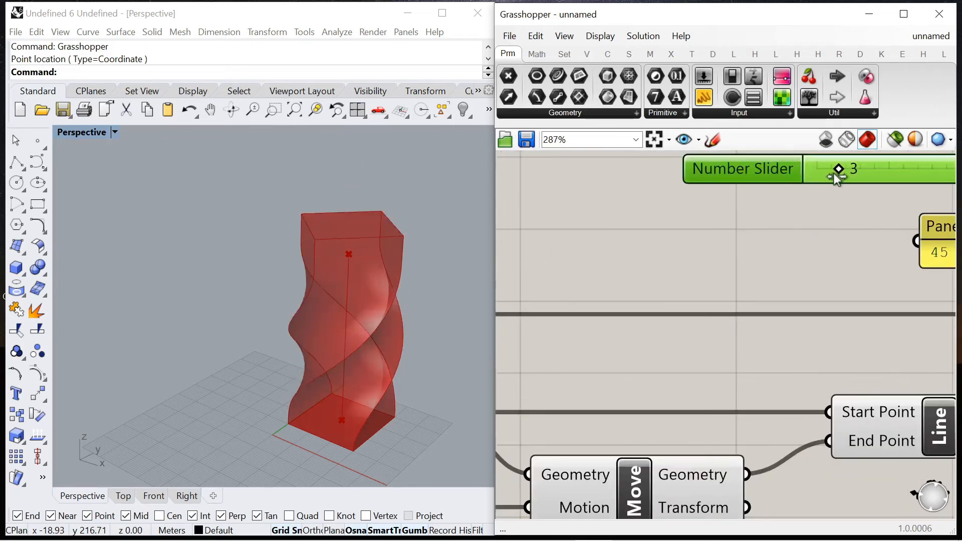
Step: Examine the twisted box from several angles along with the List Item index that selects the face for its axis
right_click_drag(320, 348, 327, 313)
scroll(588, 297, "down", 9)
scroll(550, 307, "up", 6)
scroll(550, 307, "down", 6)
scroll(628, 285, "up", 9)
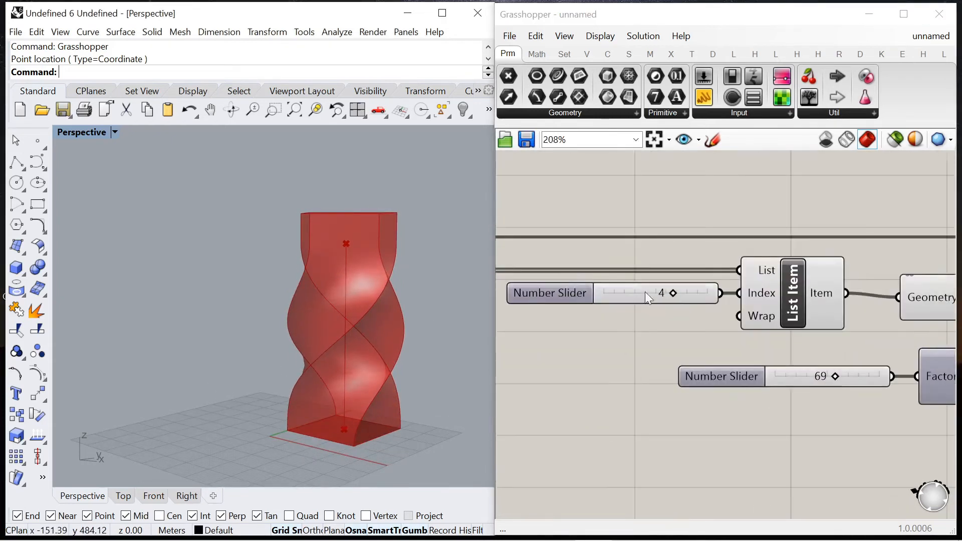
left_click(674, 299)
mouse_move(686, 301)
left_mouse_down()
mouse_move(711, 300)
mouse_move(684, 300)
left_mouse_up()
scroll(686, 301, "down", 8)
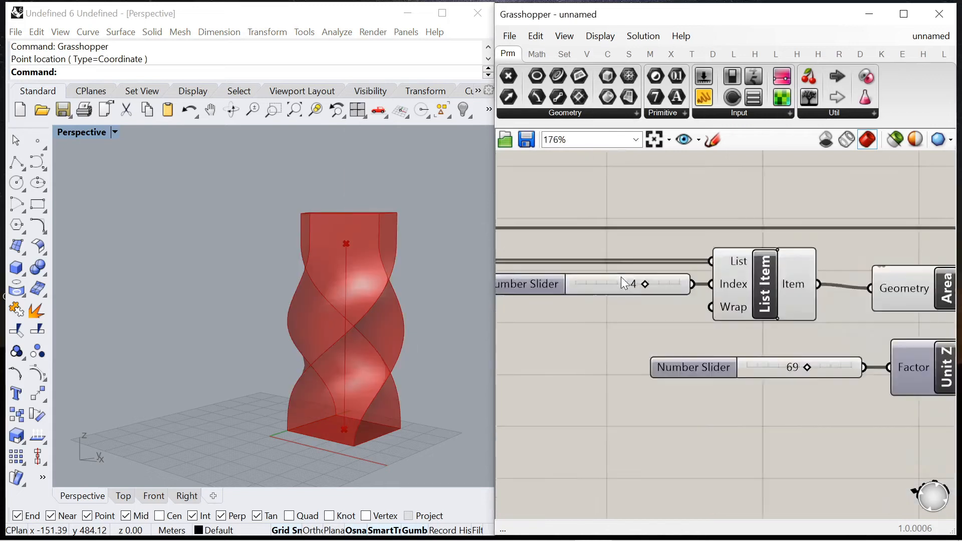
scroll(640, 230, "up", 5)
scroll(616, 271, "up", 5)
mouse_move(587, 273)
left_mouse_down()
mouse_move(611, 274)
mouse_move(592, 277)
left_mouse_up()
scroll(596, 277, "down", 6)
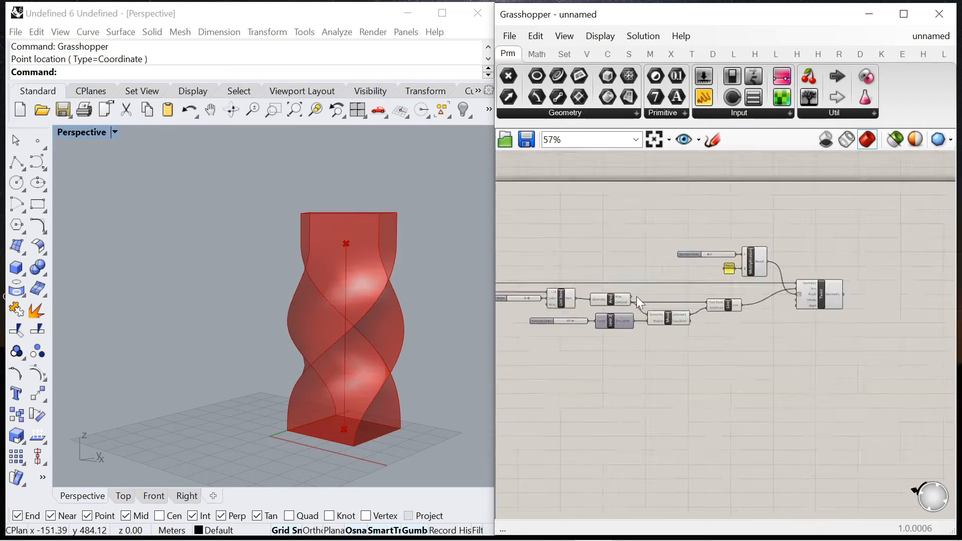
Step: Set the slider feeding Unit Z's Factor to 72 and view the twisted box from another side
scroll(575, 340, "up", 6)
left_click_drag(600, 336, 608, 335)
right_click_drag(381, 388, 401, 388)
left_click_drag(609, 336, 603, 336)
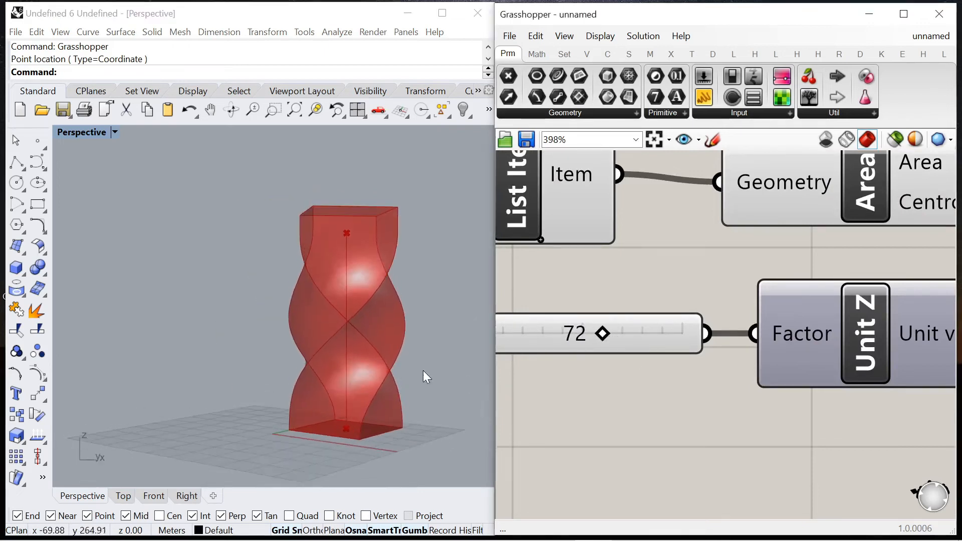
right_click_drag(422, 375, 361, 380)
Step: Nudge the Twist component and turn off the preview of the axis and multiplication components feeding it
scroll(620, 277, "down", 5)
scroll(698, 266, "down", 6)
scroll(788, 284, "up", 8)
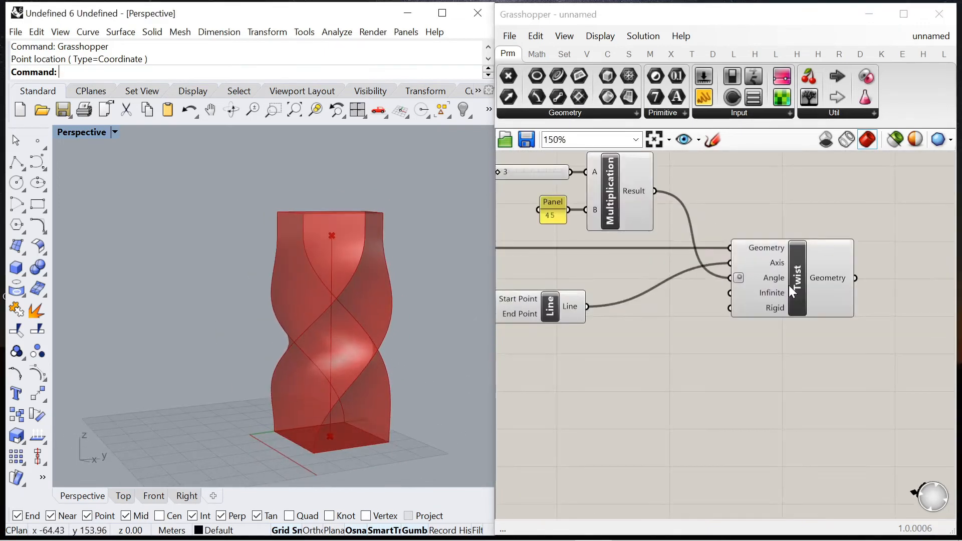
left_click(788, 286)
left_click(756, 367)
left_click_drag(825, 302, 823, 302)
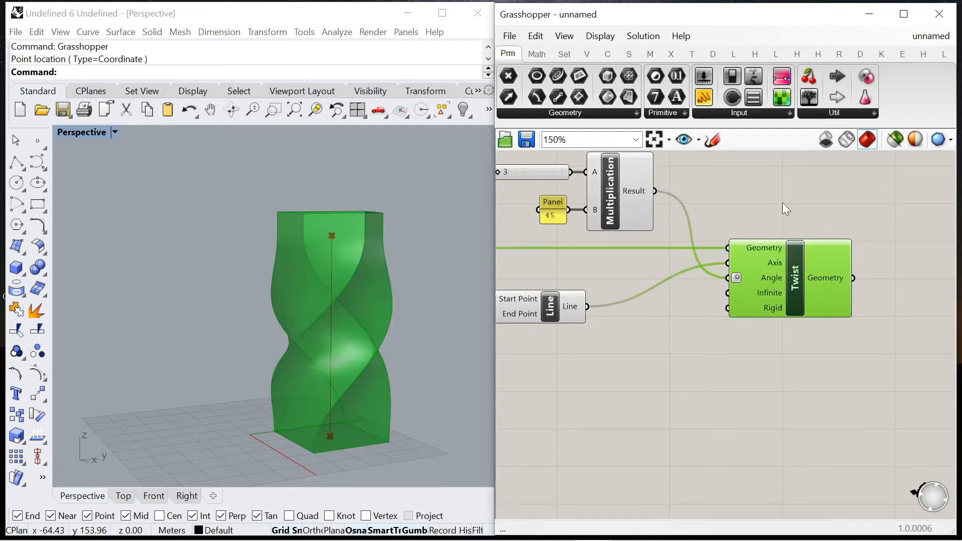
right_click_drag(387, 364, 371, 365)
scroll(685, 221, "down", 6)
left_click_drag(576, 181, 740, 274)
right_click(756, 176)
left_click(791, 192)
scroll(776, 248, "up", 6)
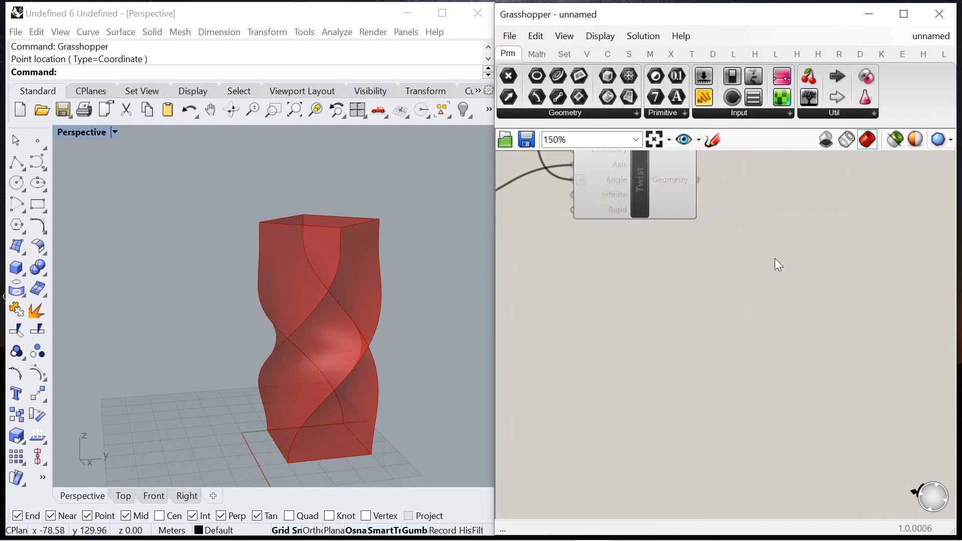
Step: Add a Point In Brep component beside Twist and wire Twist's Geometry output into its Brep input
double_click(749, 252)
type("point")
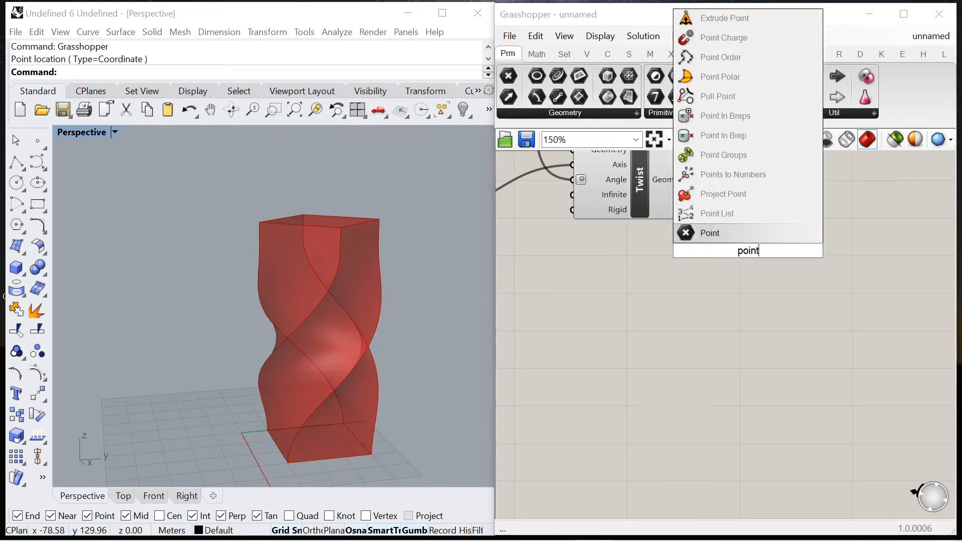
type(" in brep")
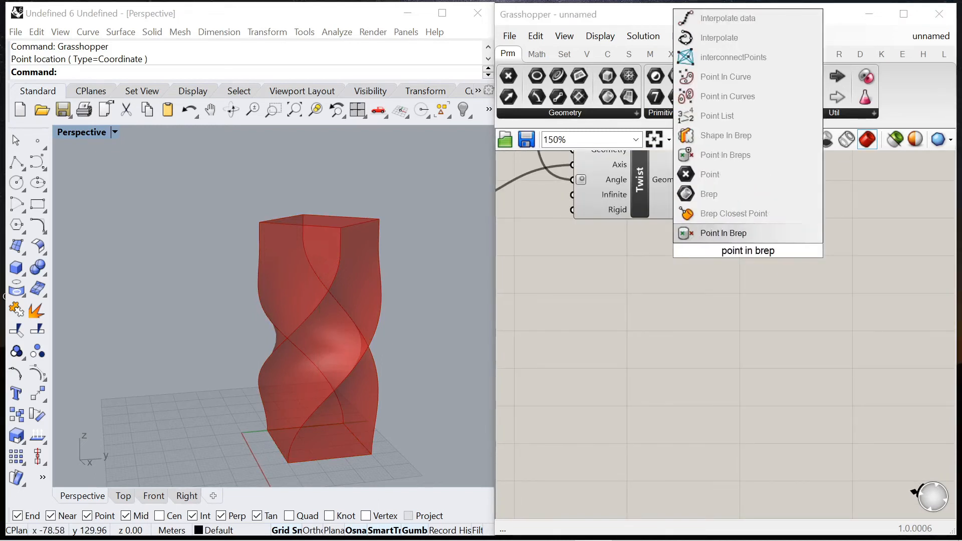
left_click(728, 233)
right_click_drag(729, 233, 715, 293)
left_click(670, 249)
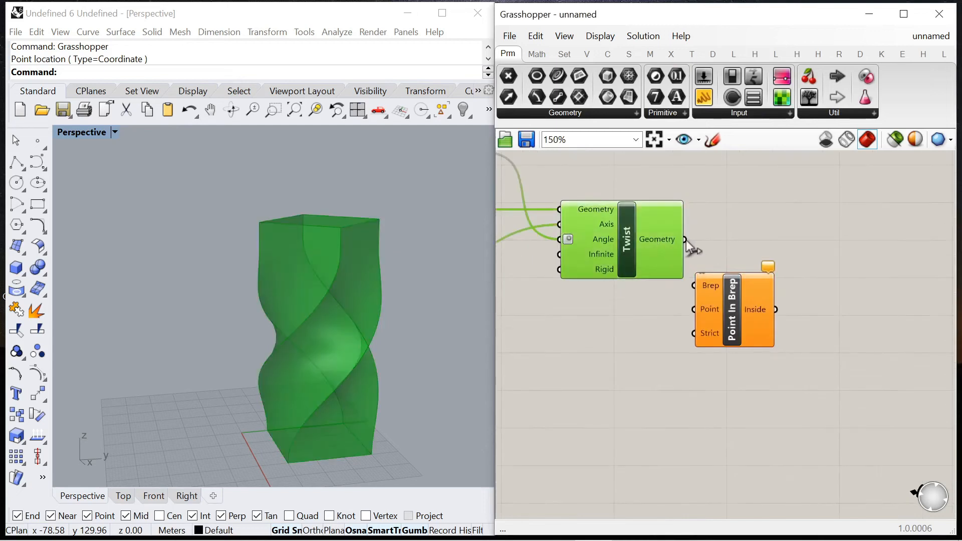
left_click(721, 310)
Step: Add a Point parameter and wire into it the Geometry output that also feeds the Union Box bounding box
scroll(828, 236, "down", 7)
scroll(539, 254, "up", 7)
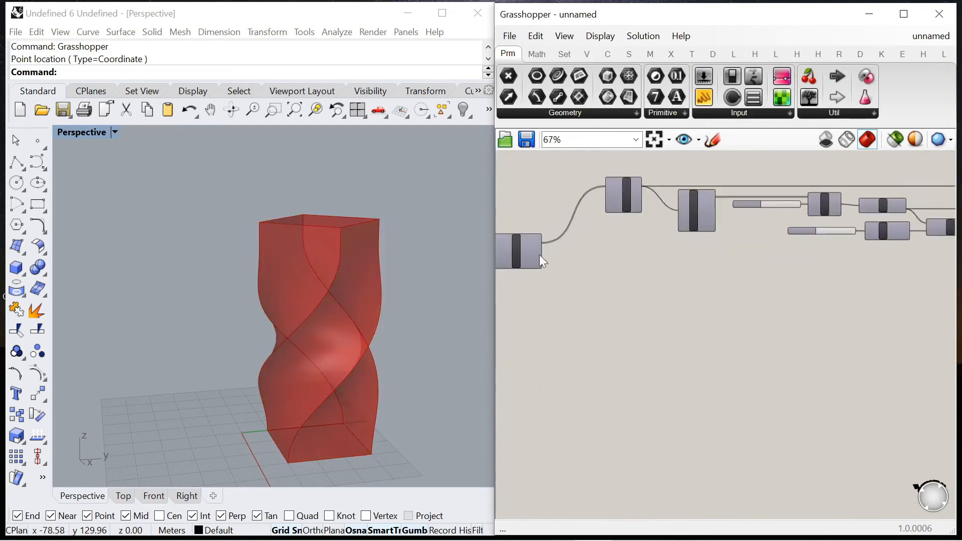
double_click(566, 261)
type("point")
key("Return")
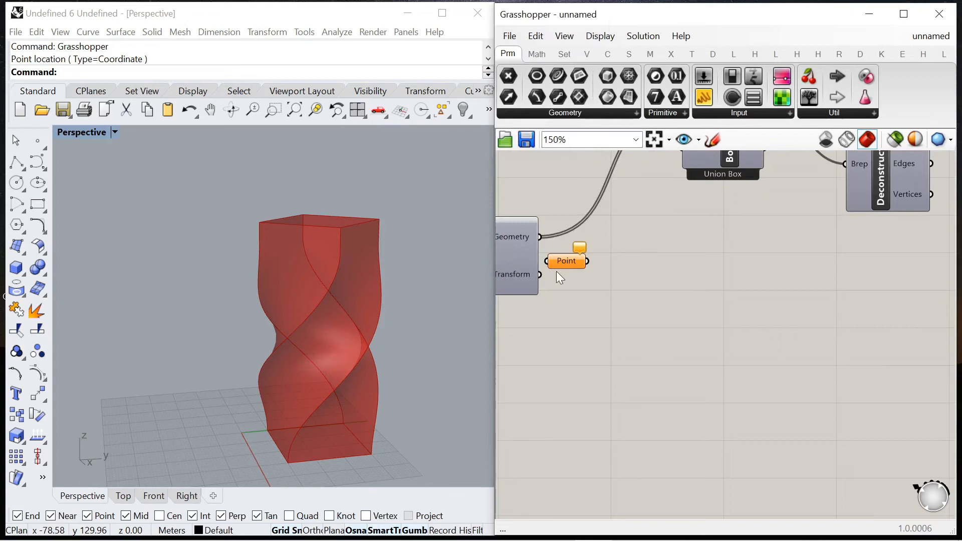
left_click_drag(538, 239, 685, 280)
Step: Move the Point parameter near Point In Brep and wire it into that component's Point input
scroll(576, 275, "down", 6)
left_click_drag(607, 278, 897, 275)
scroll(818, 263, "up", 6)
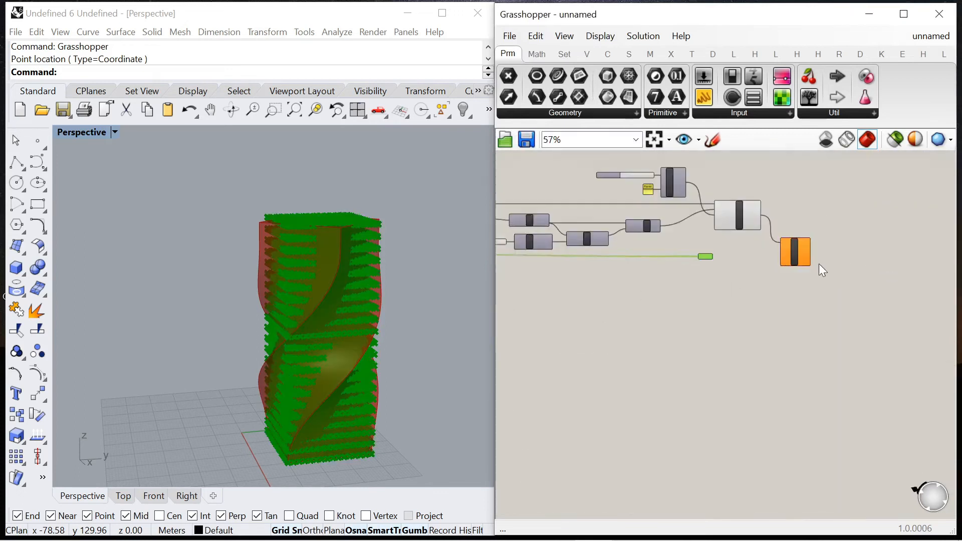
left_click_drag(851, 243, 852, 243)
scroll(794, 242, "down", 4)
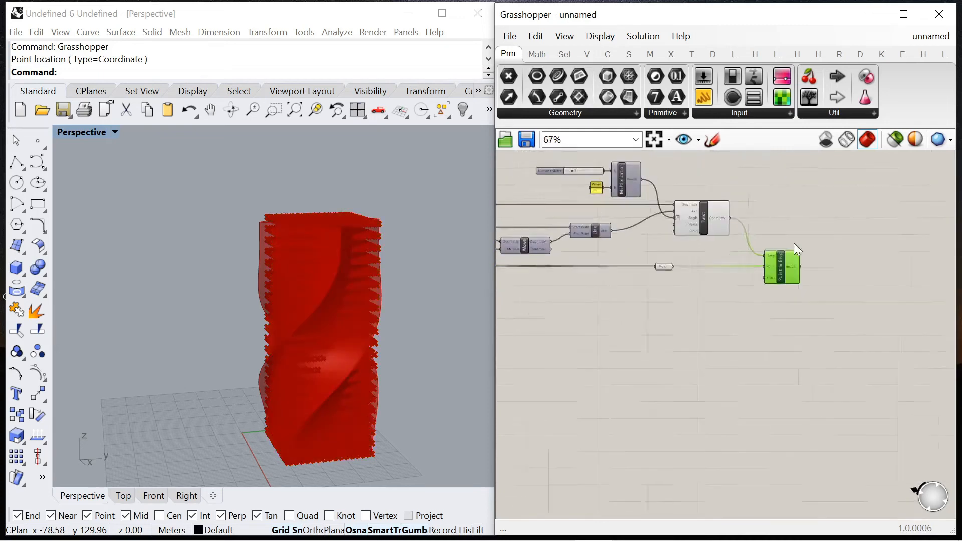
Step: Move Point In Brep farther away from Twist to make room between the two components
scroll(780, 215, "up", 4)
right_click_drag(386, 285, 351, 303)
scroll(582, 271, "down", 5)
scroll(685, 307, "up", 4)
left_click_drag(663, 283, 831, 290)
Step: Add a Scale NU component after Twist and wire Twist's Geometry output into its Geometry input
left_click(618, 263)
double_click(613, 265)
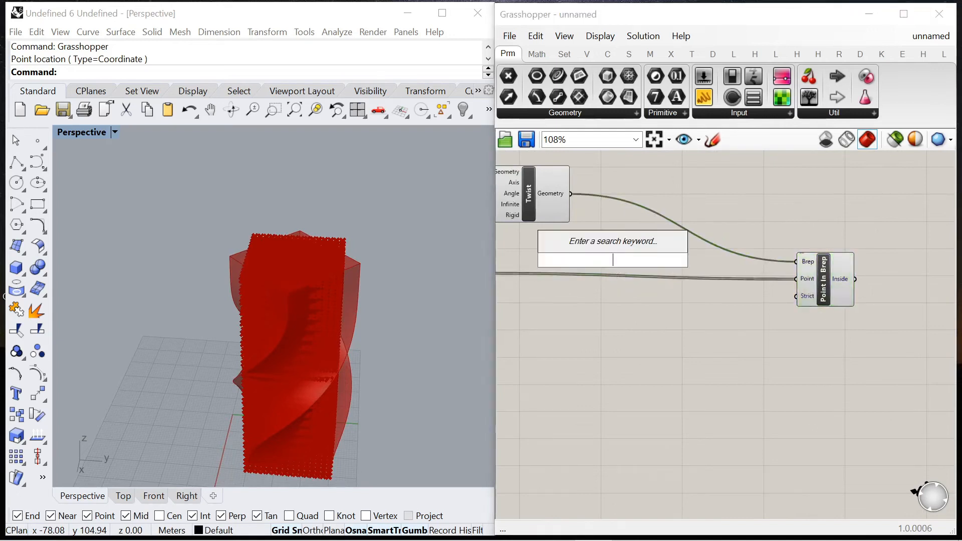
type("scale")
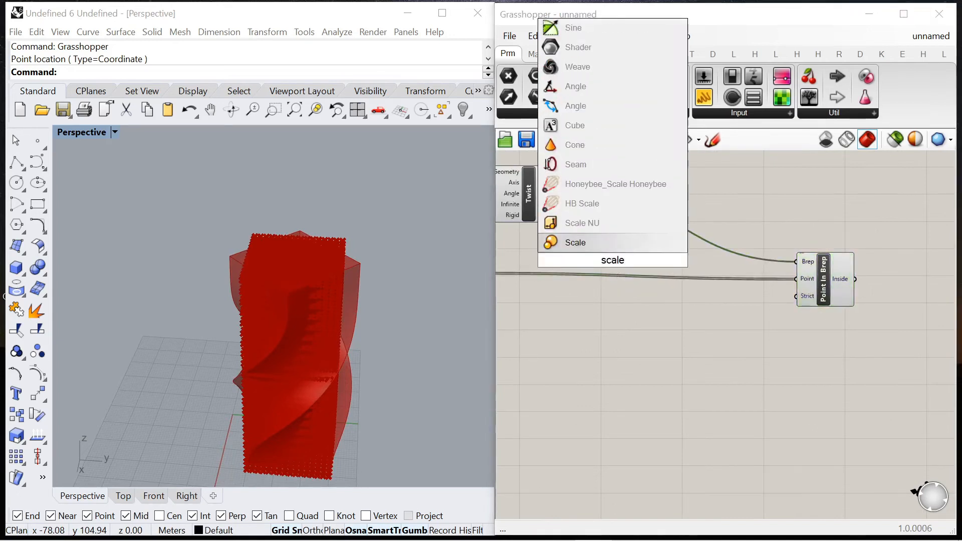
left_click(593, 230)
scroll(618, 228, "down", 3)
scroll(604, 213, "up", 4)
left_click_drag(589, 211, 593, 262)
left_click_drag(638, 280, 794, 206)
scroll(540, 210, "down", 1)
right_click_drag(539, 209, 663, 218)
Step: Move the Multiplication group and the Twist component upward, clear of the axis components
scroll(615, 185, "down", 4)
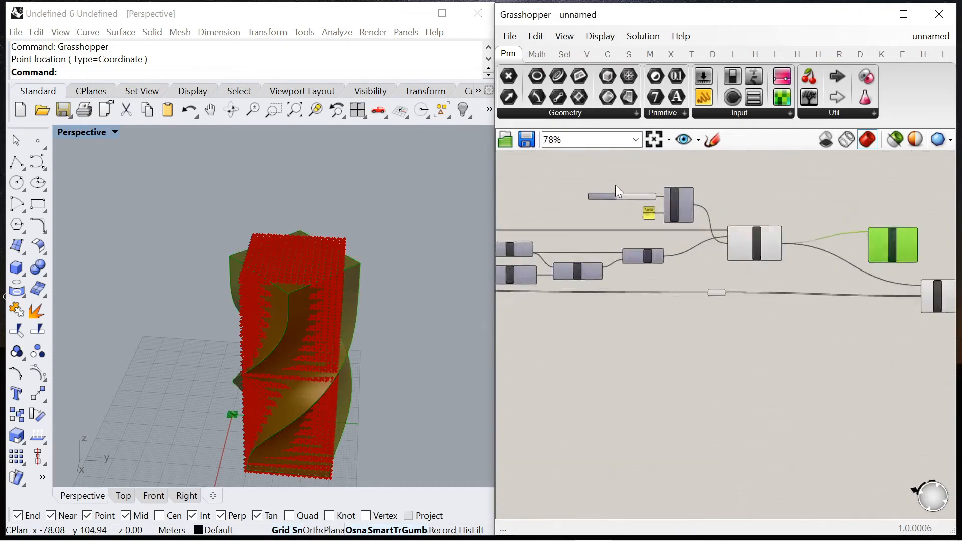
scroll(689, 254, "up", 6)
scroll(684, 233, "down", 2)
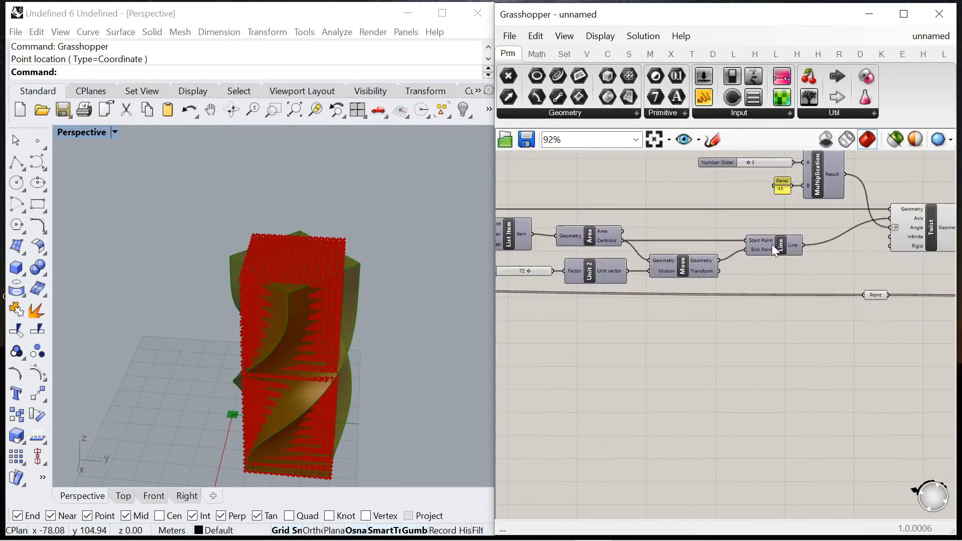
left_click(777, 261)
scroll(776, 257, "down", 2)
left_click_drag(719, 167, 863, 239)
left_click_drag(803, 203, 792, 185)
left_click_drag(858, 239, 860, 221)
Step: Shift the Line component lower and tidy the neighbouring Move component to free space beneath Twist
left_click(780, 242)
scroll(657, 244, "up", 3)
scroll(741, 238, "down", 2)
right_click_drag(742, 238, 668, 253)
scroll(747, 265, "up", 2)
left_click(754, 277)
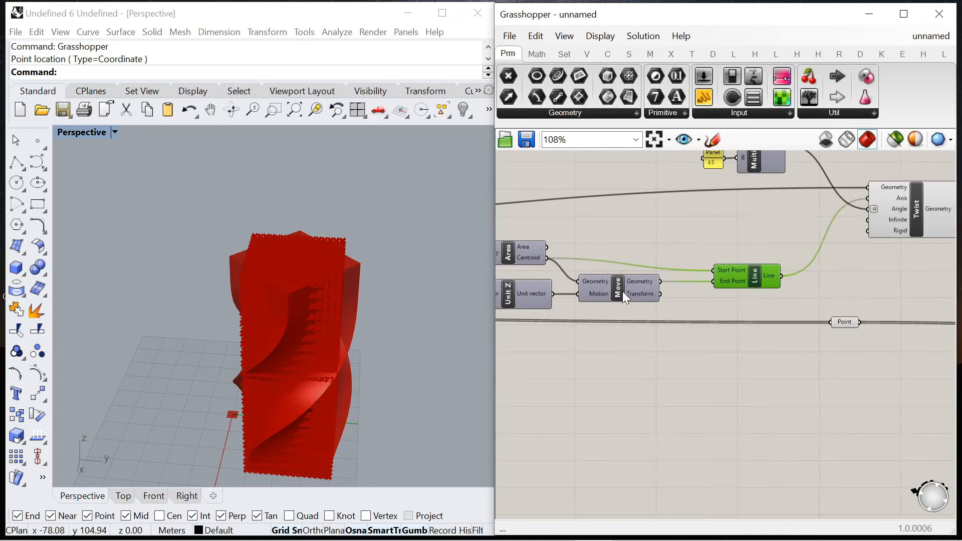
left_click_drag(622, 291, 625, 298)
left_click_drag(740, 280, 733, 284)
Step: Add an XY Plane component beneath Twist, before the Scale NU component
left_click_drag(548, 258, 843, 279)
left_click_drag(805, 249, 758, 269)
double_click(734, 275)
type("xy")
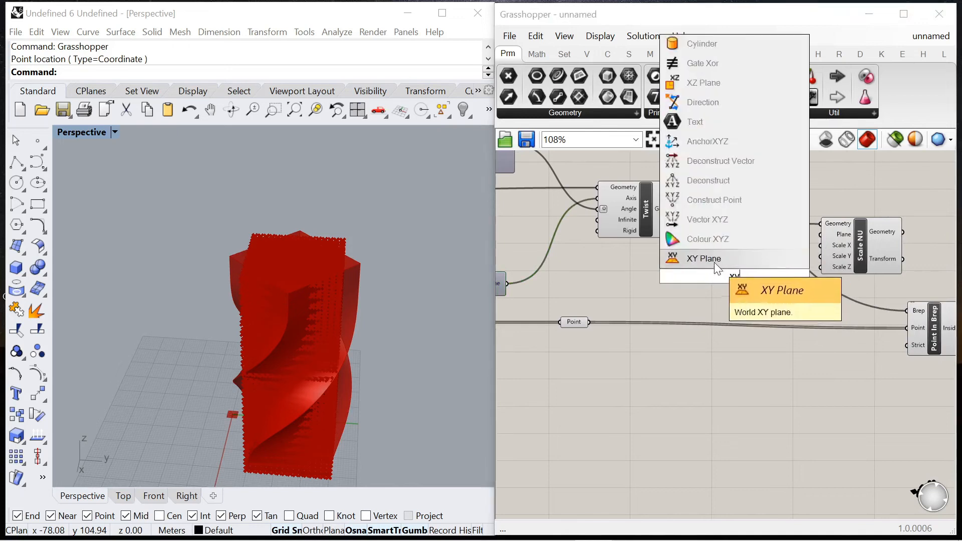
left_click(714, 261)
Step: Wire Area's Centroid into XY Plane's Origin and the resulting Plane output into Scale NU's Plane input
scroll(636, 263, "down", 5)
scroll(611, 253, "up", 5)
left_click_drag(955, 269, 841, 271)
scroll(701, 272, "down", 3)
scroll(848, 260, "up", 5)
Step: Add a two-decimal number slider starting at 0 and wire it into Scale NU's Scale X and Scale Y inputs
left_click(669, 345)
double_click(669, 344)
type("0<1.00")
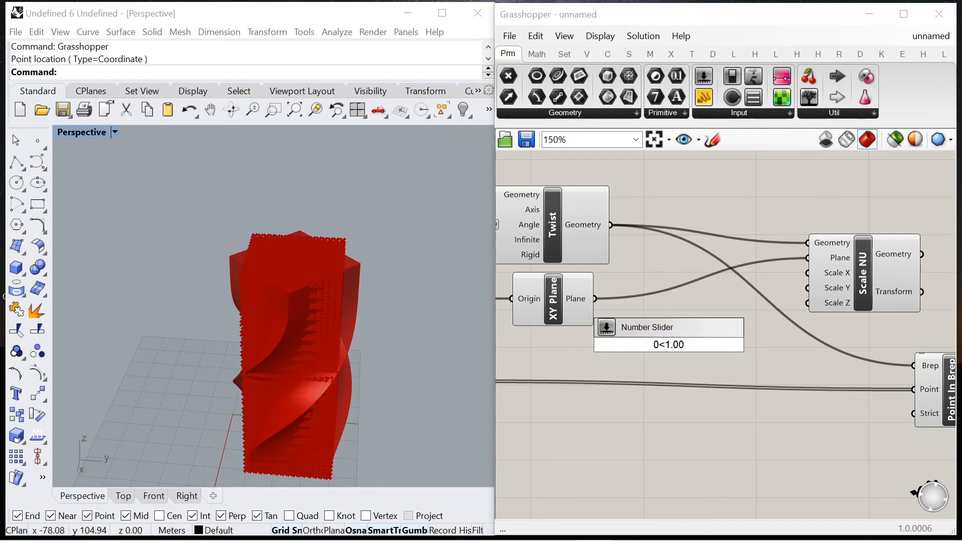
key("Return")
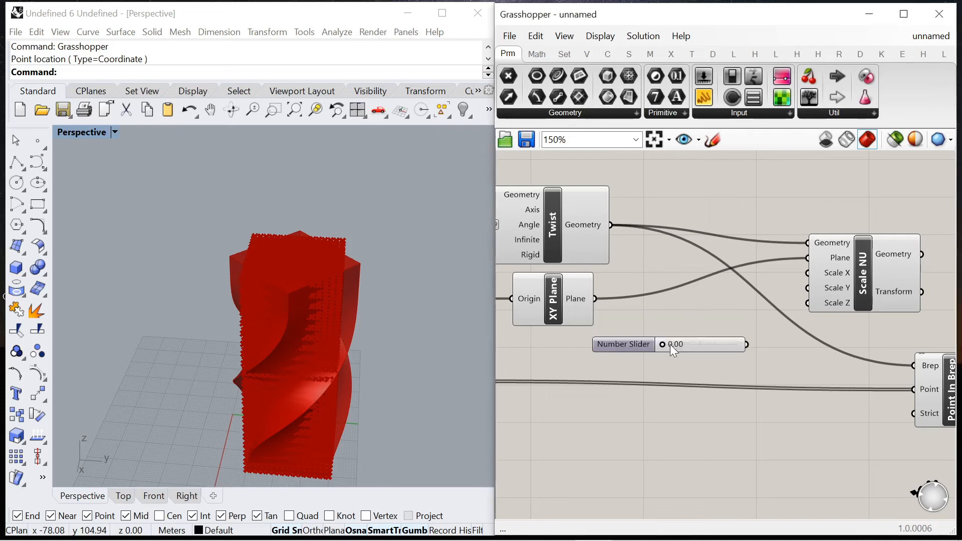
left_click_drag(746, 344, 808, 288)
right_click_drag(741, 312, 650, 296)
Step: Reposition Point In Brep, Scale NU and the scale slider so their wires are easier to follow
scroll(649, 296, "down", 1)
left_click_drag(825, 354, 880, 355)
left_click_drag(774, 281, 779, 318)
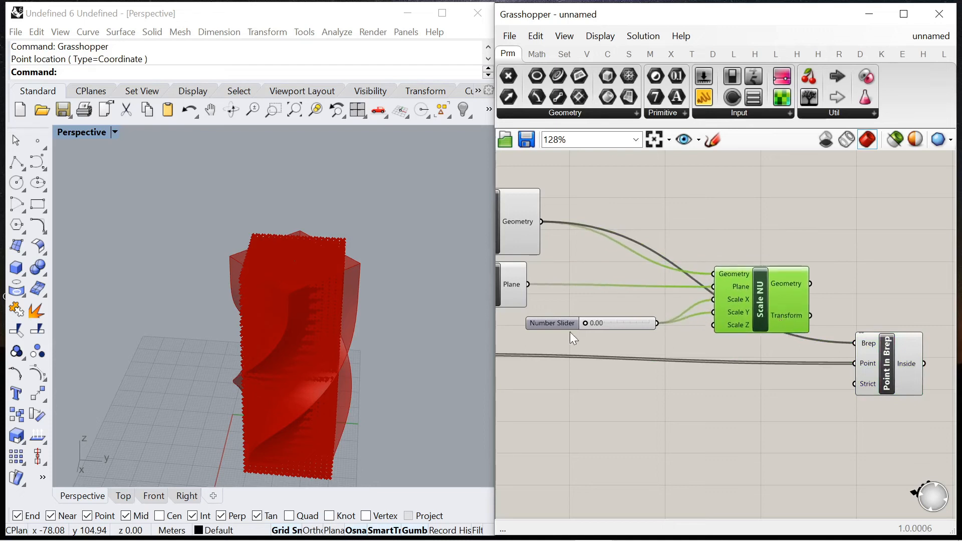
left_click_drag(556, 321, 578, 308)
Step: Replace Point In Brep's Brep input with the Geometry output of Scale NU
scroll(663, 311, "down", 3)
scroll(773, 313, "up", 4)
left_click_drag(739, 277, 790, 346)
left_click(831, 362)
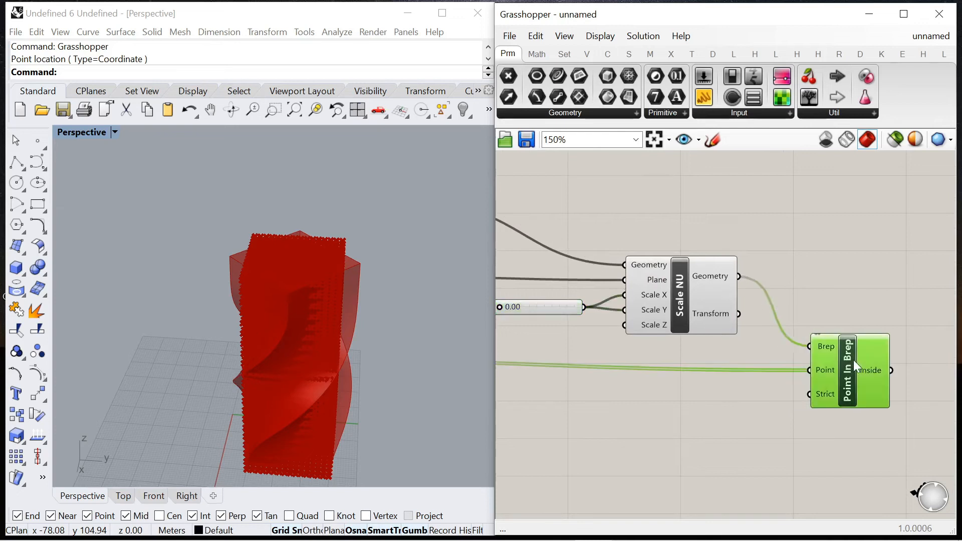
Step: Set the slider driving Scale X and Scale Y to 0.89
scroll(847, 325, "down", 5)
scroll(743, 315, "up", 9)
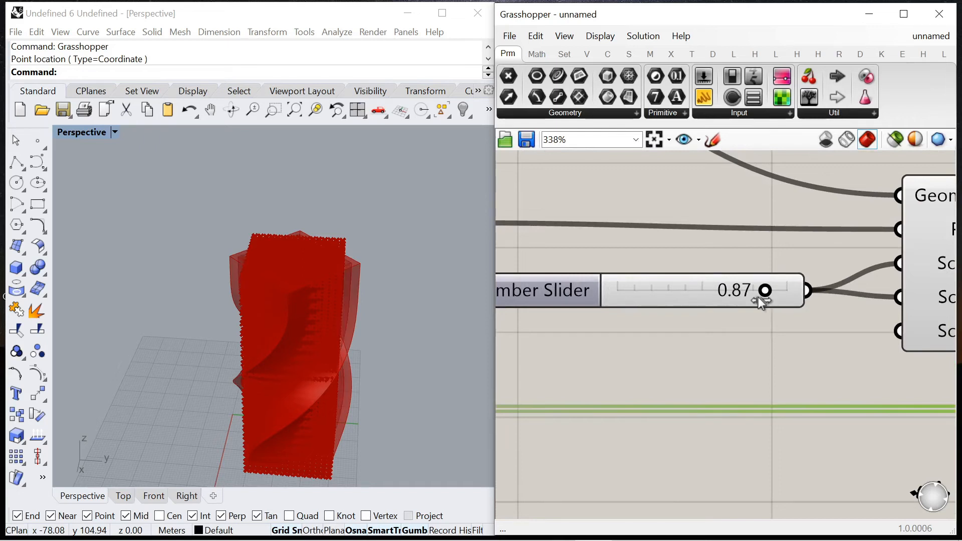
scroll(757, 296, "down", 8)
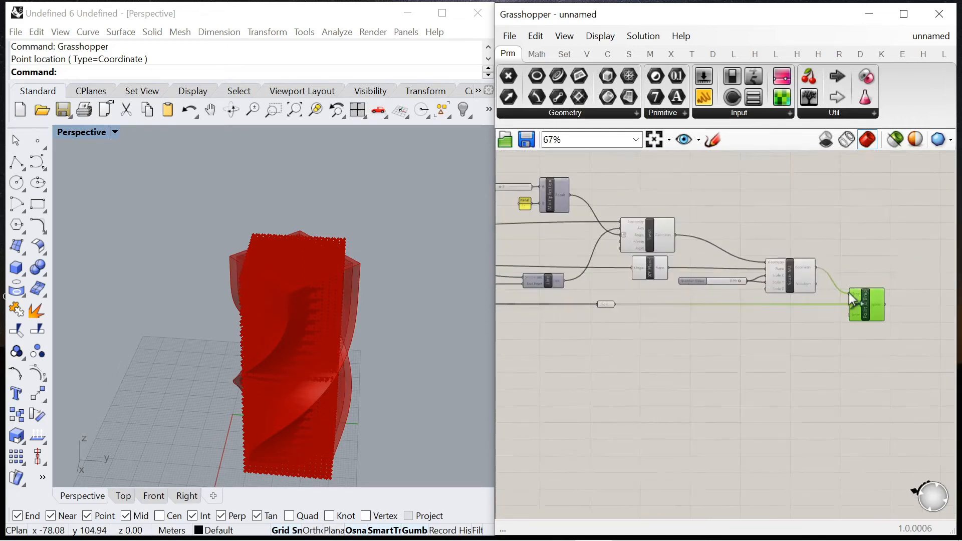
Step: Disable the Point In Brep component
scroll(851, 299, "up", 3)
right_click(863, 309)
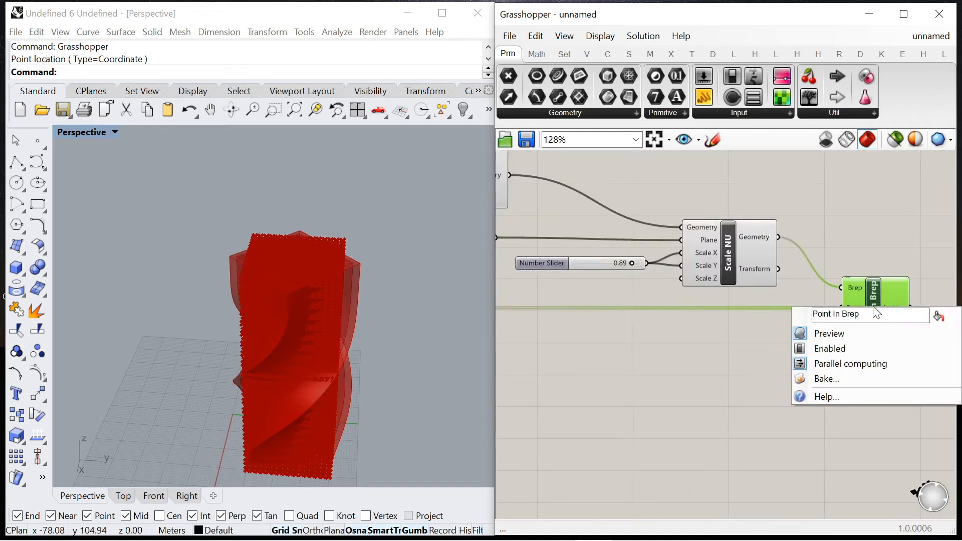
left_click(841, 349)
Step: Turn off the preview of the Twist and XY Plane components
scroll(726, 247, "down", 4)
scroll(703, 291, "up", 1)
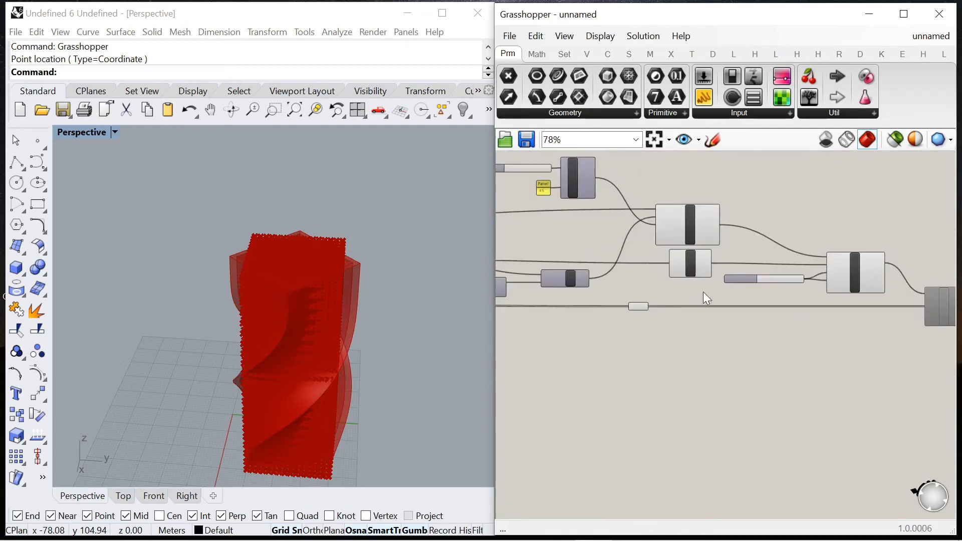
left_click_drag(702, 291, 676, 231)
right_click(724, 179)
left_click(768, 203)
Step: Turn off the preview of the Point parameter and view the scaled twisted volume on its own
scroll(681, 265, "down", 3)
scroll(651, 285, "up", 5)
left_click(661, 294)
right_click(662, 295)
left_click(711, 285)
mouse_move(351, 346)
right_mouse_down()
mouse_move(277, 299)
mouse_move(346, 350)
right_mouse_up()
scroll(739, 251, "down", 9)
scroll(560, 263, "up", 3)
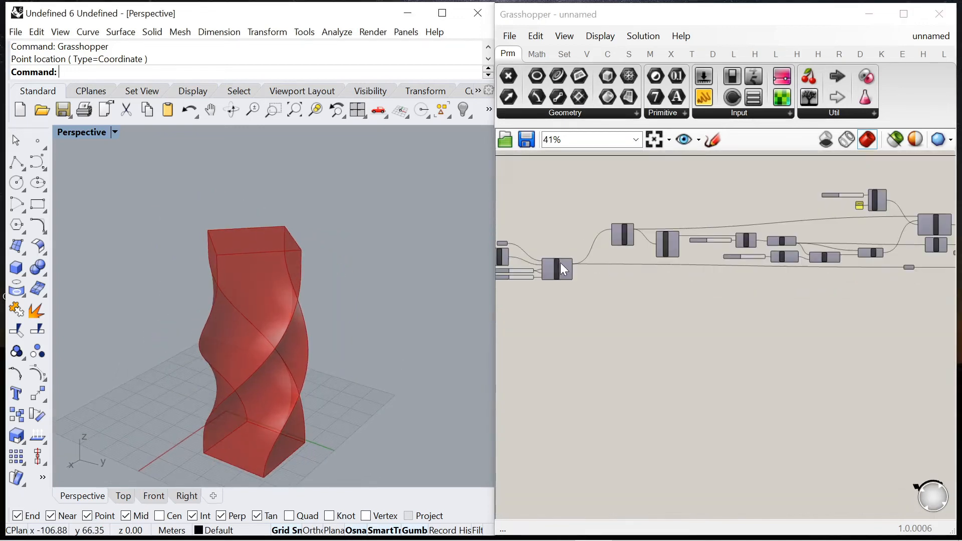
Step: Turn on the preview of the Box Array component to compare its points with the twisted volume
right_click(560, 263)
left_click(573, 230)
right_click_drag(327, 371, 372, 418)
scroll(739, 228, "down", 5)
scroll(702, 269, "up", 20)
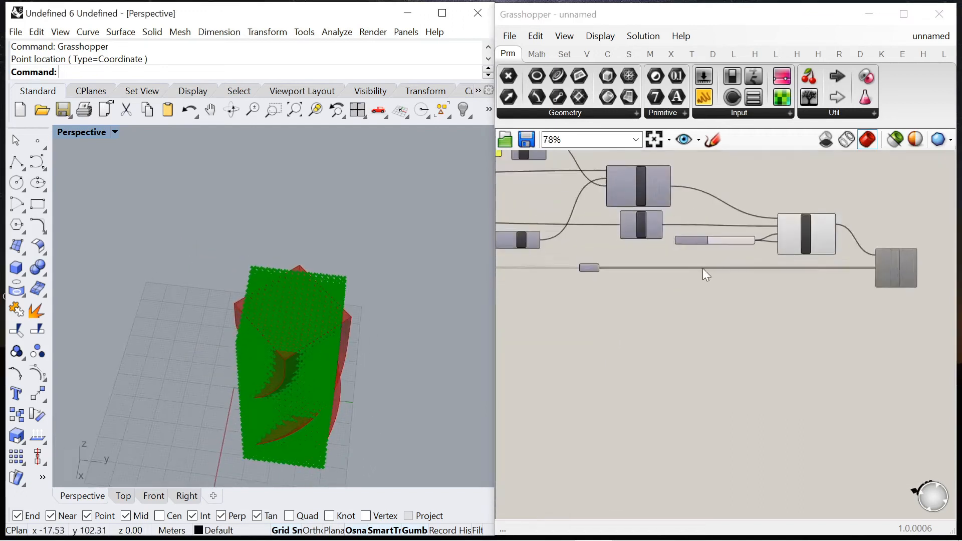
Step: Set the slider driving Scale X and Scale Y to 0.75 and inspect the volume among the points
left_click_drag(832, 284, 805, 296)
scroll(241, 419, "up", 5)
scroll(318, 285, "up", 5)
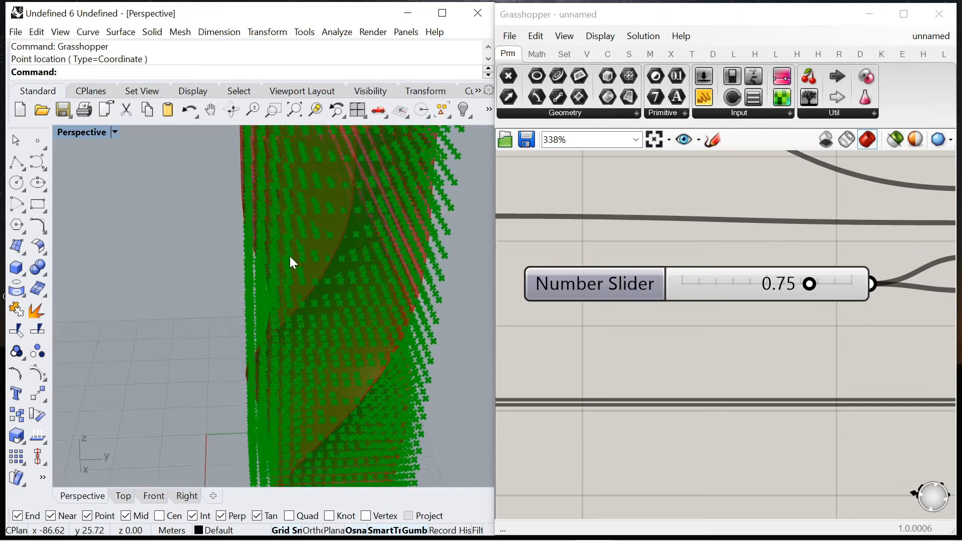
scroll(290, 257, "down", 6)
Step: Enable the Point In Brep component
scroll(620, 242, "down", 8)
scroll(676, 229, "up", 8)
right_click_drag(916, 319, 666, 294)
scroll(719, 274, "down", 1)
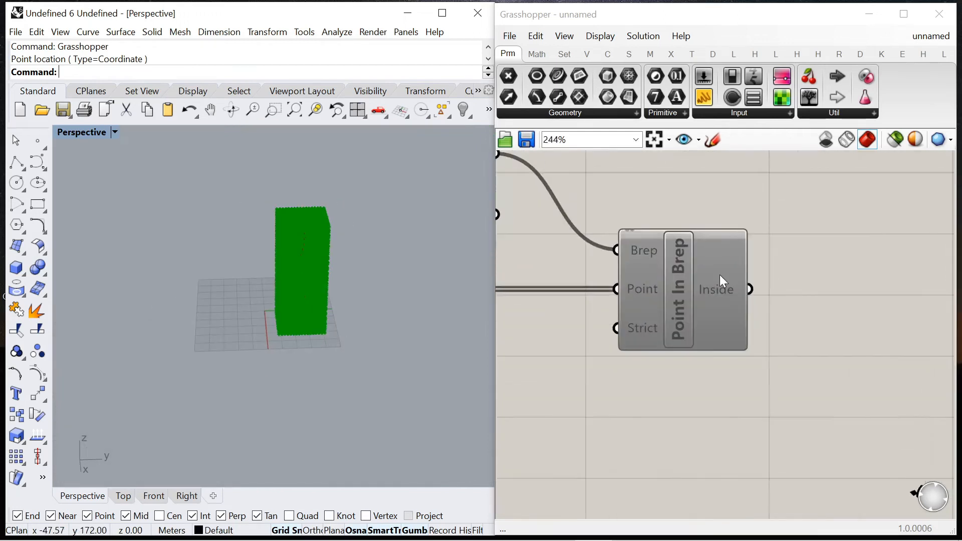
right_click(677, 274)
left_click(732, 329)
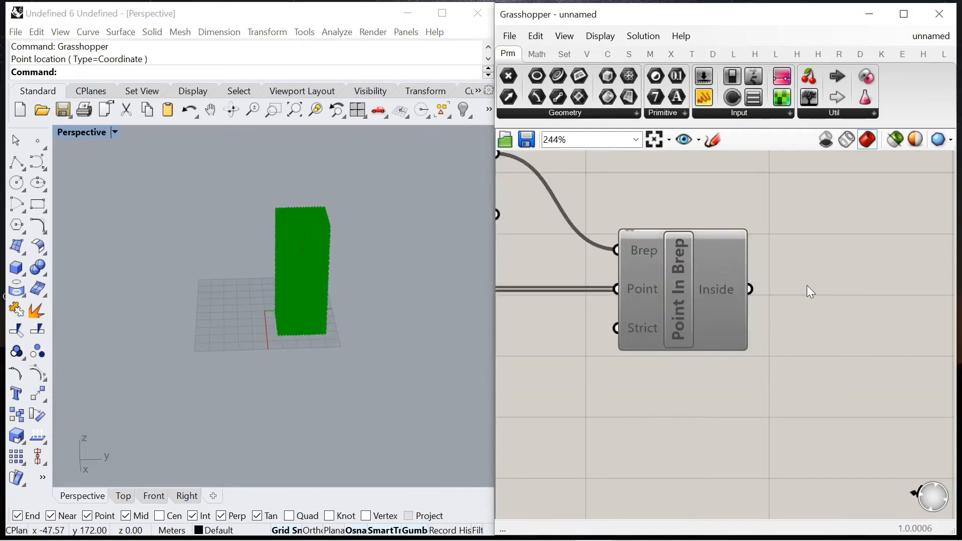
scroll(807, 285, "down", 8)
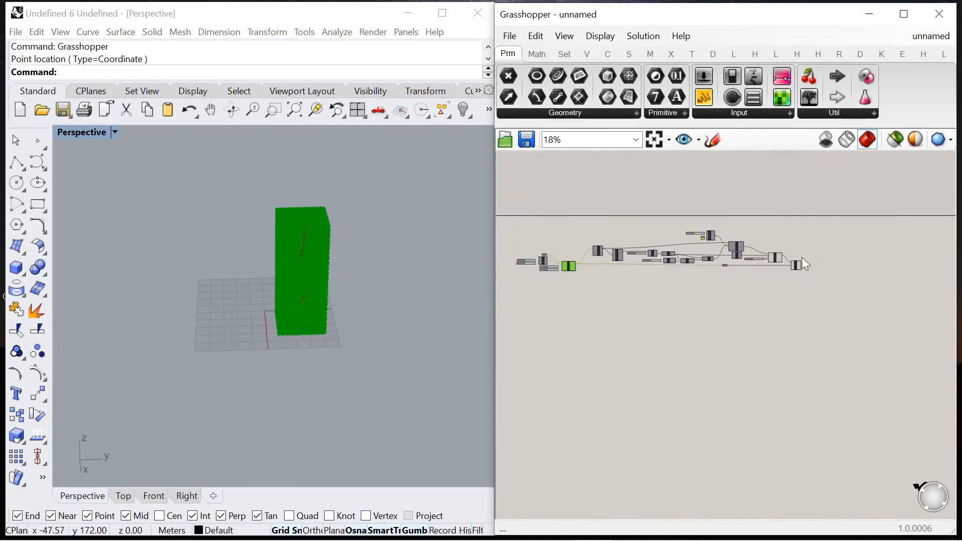
Step: Group the twist and point-test components, and group the box array components separately
left_click_drag(582, 211, 804, 279)
right_click(783, 245)
left_click(825, 348)
left_click_drag(514, 238, 596, 283)
right_click(569, 250)
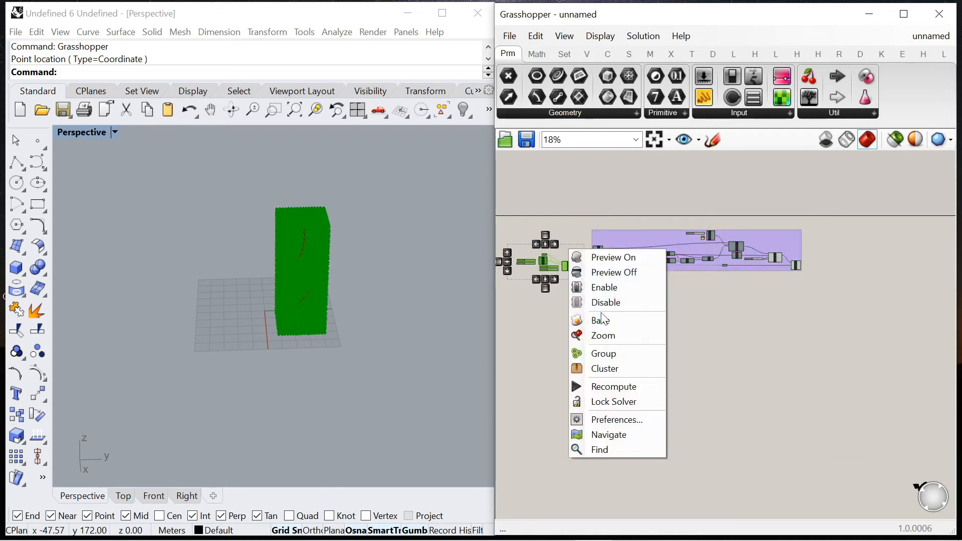
left_click(625, 353)
Step: Turn off the preview of the Box Array component and highlight the Scale NU volume on its own
left_click(596, 272)
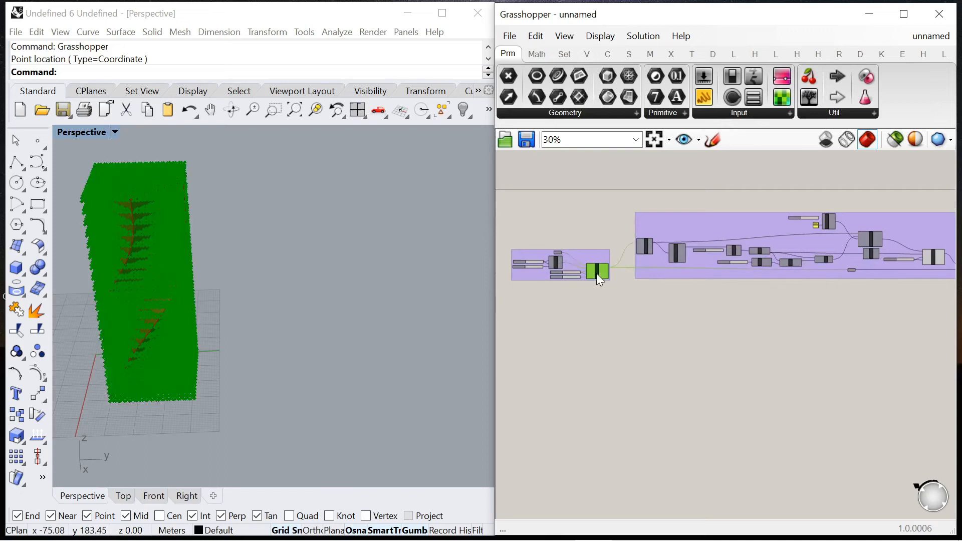
right_click(589, 229)
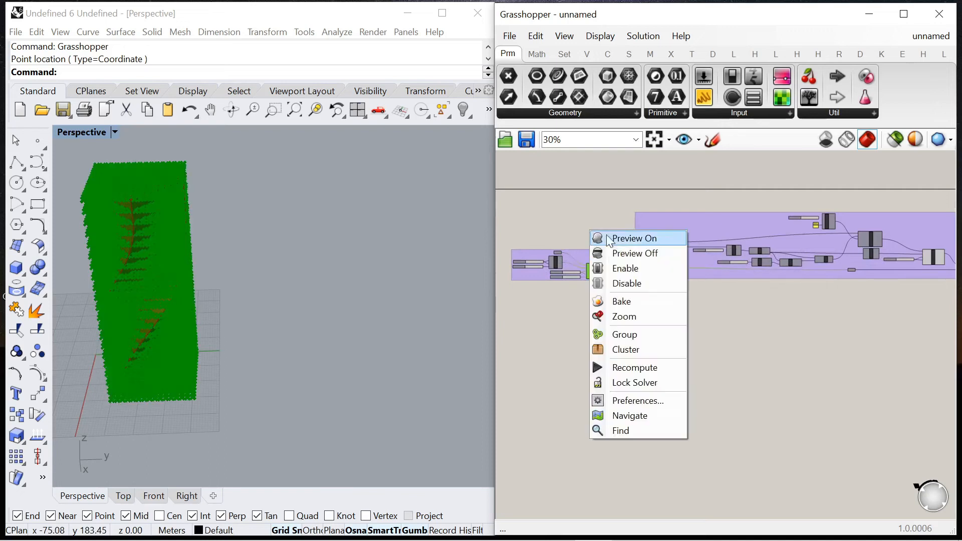
left_click(620, 251)
left_click(591, 218)
scroll(658, 272, "down", 5)
scroll(715, 277, "up", 9)
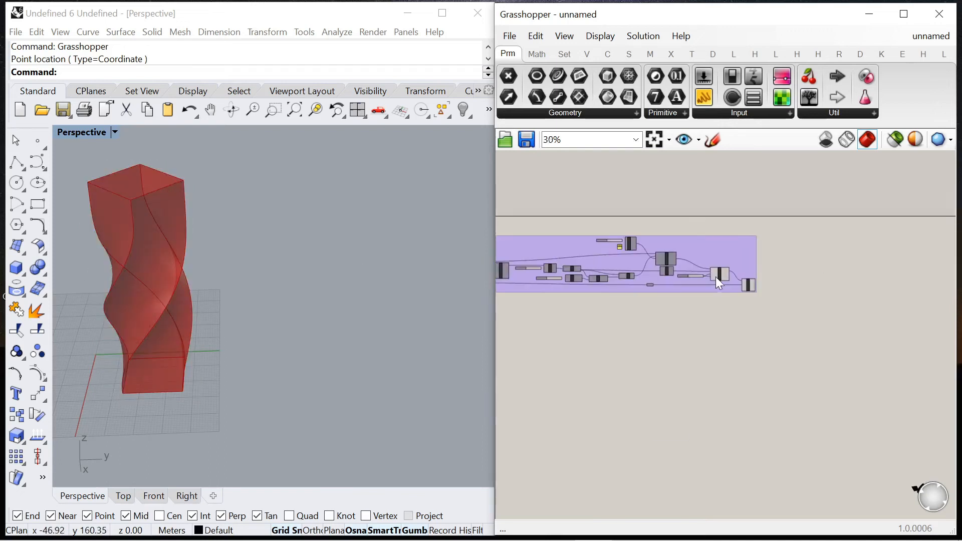
left_click(729, 272)
left_click(822, 319)
left_click(739, 279)
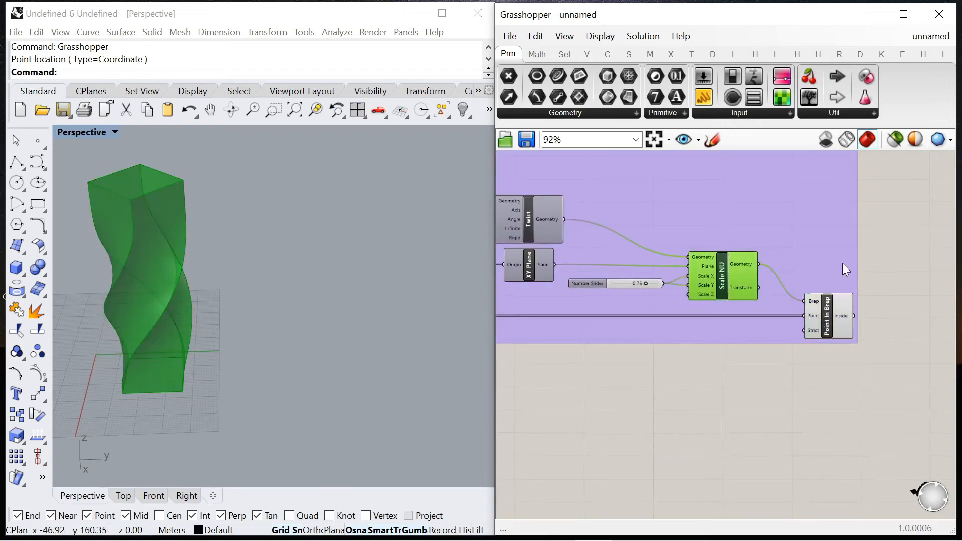
left_click(843, 263)
Step: Add a Cull Pattern component beside Point In Brep, outside the group
scroll(744, 290, "down", 6)
scroll(789, 318, "up", 5)
double_click(789, 318)
type("cull")
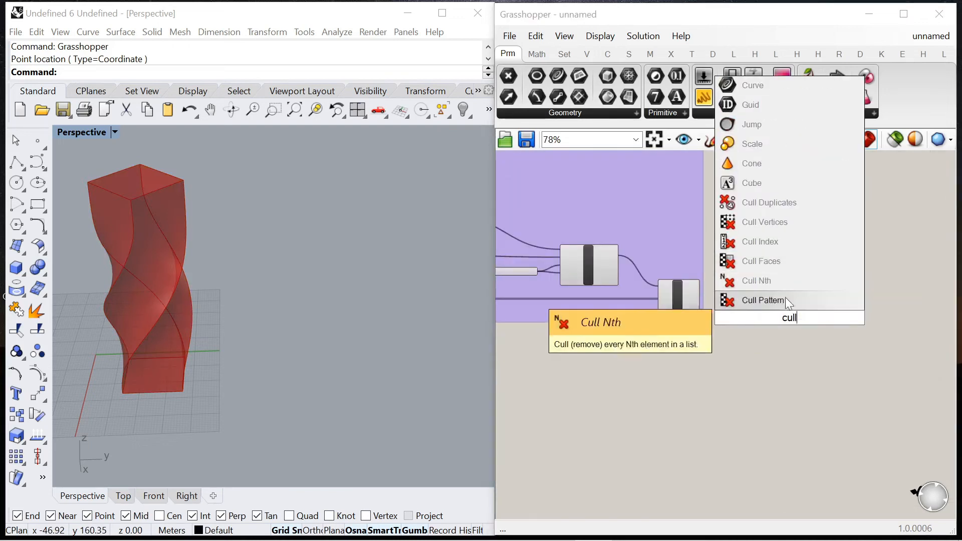
left_click(781, 302)
scroll(781, 301, "up", 4)
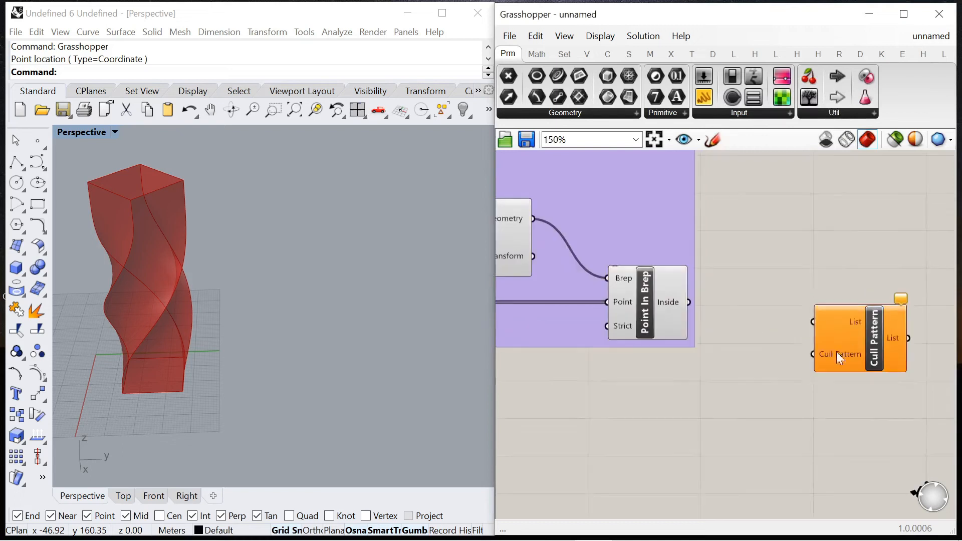
left_click(788, 331)
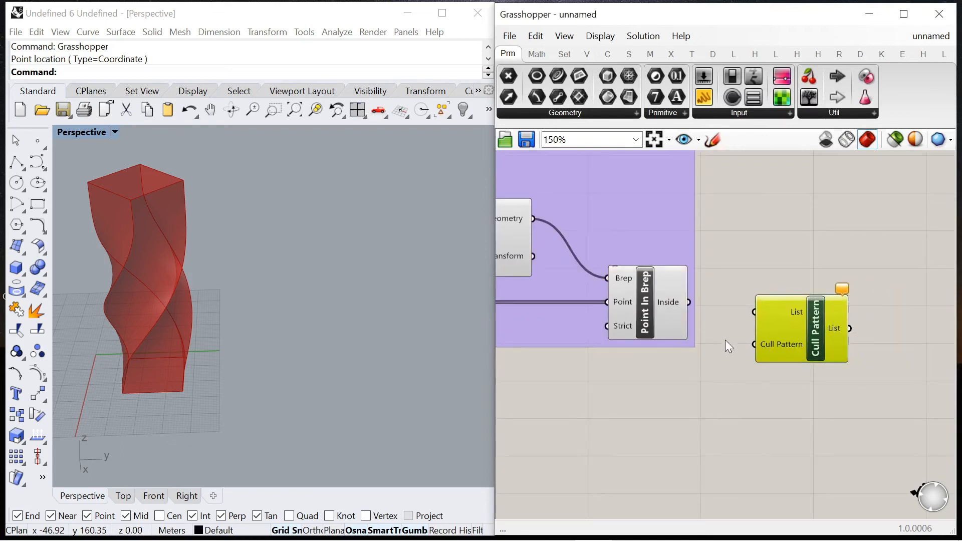
Step: Connect the Point parameter to Cull Pattern's List input and Point In Brep's Inside output to its Cull Pattern input
scroll(754, 301, "down", 5)
scroll(626, 350, "up", 4)
left_click_drag(523, 283, 630, 386)
left_click_drag(691, 386, 706, 388)
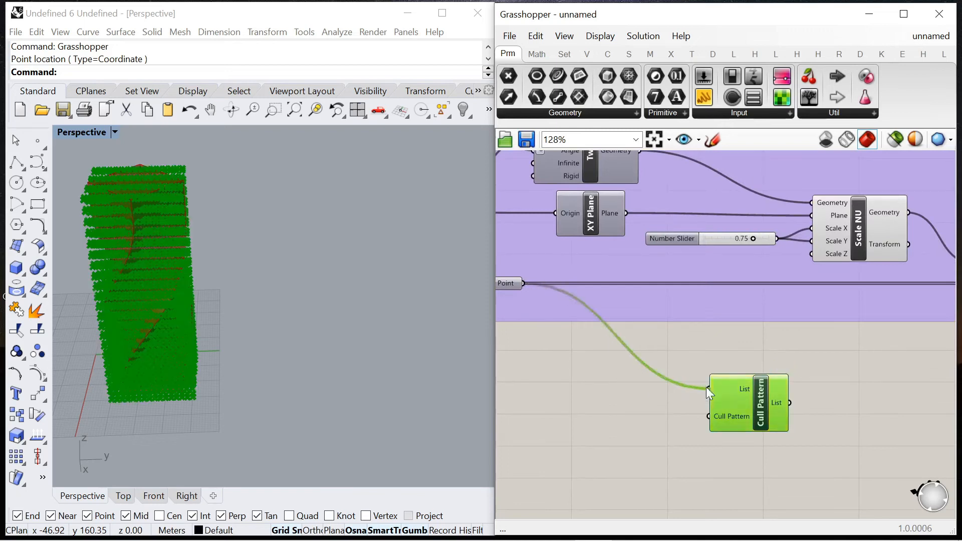
scroll(680, 350, "down", 5)
scroll(825, 346, "up", 5)
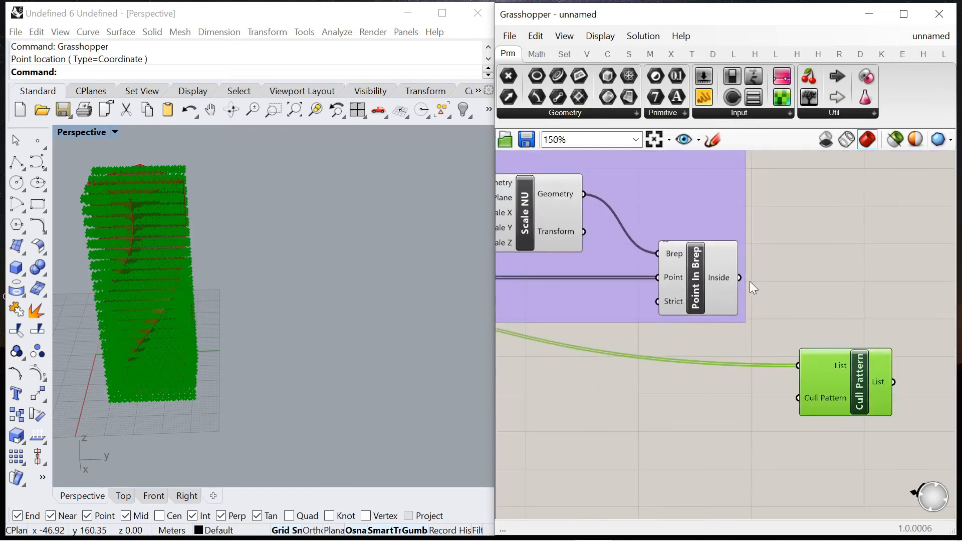
mouse_move(719, 278)
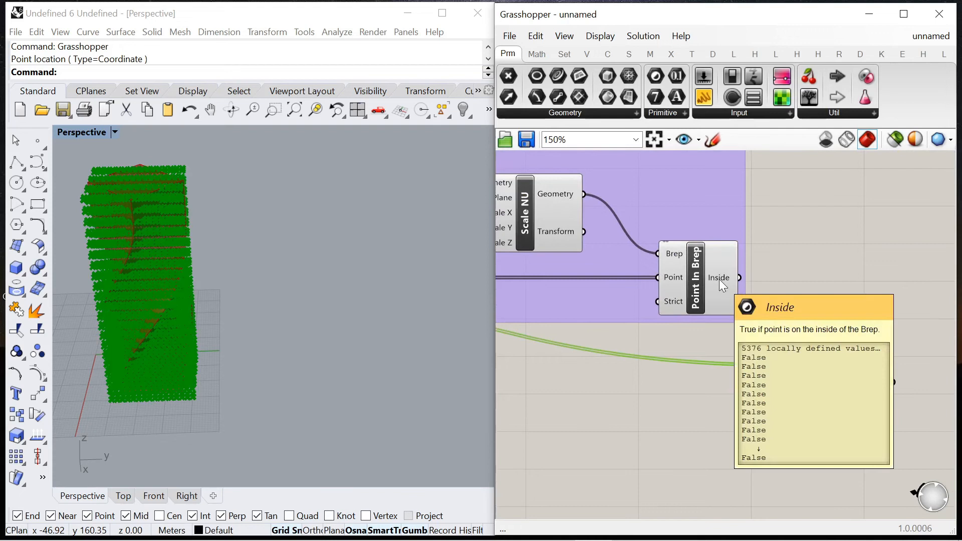
left_click_drag(740, 277, 801, 400)
scroll(801, 308, "down", 4)
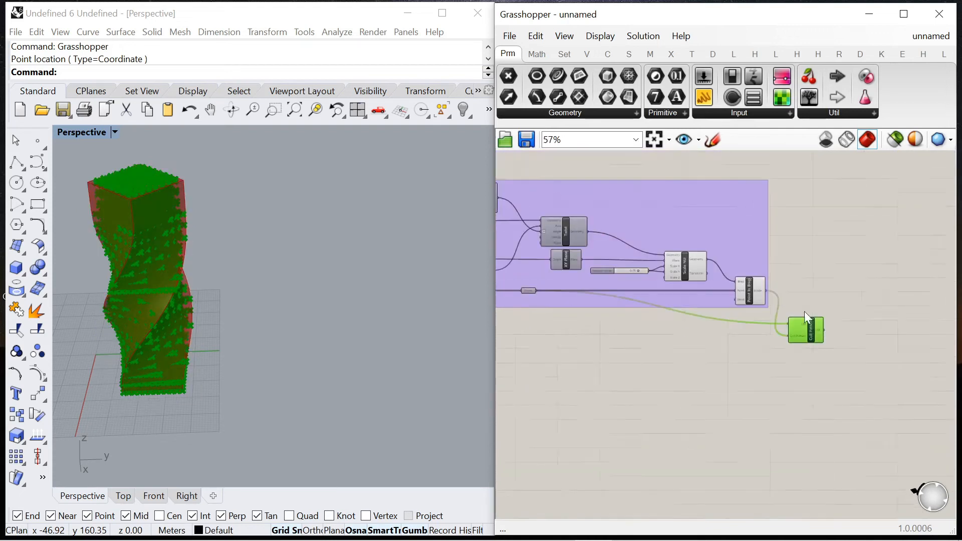
Step: Turn off the preview of Scale NU and Point In Brep and view the culled points on their own
left_click_drag(631, 159, 782, 339)
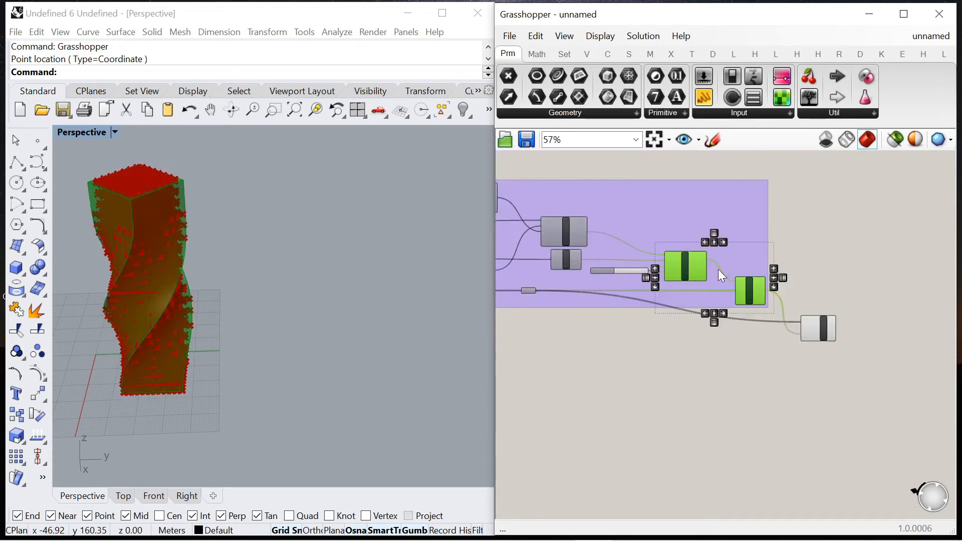
right_click(754, 287)
left_click(819, 241)
right_click_drag(281, 288, 208, 280)
scroll(155, 162, "up", 7)
scroll(157, 164, "down", 7)
scroll(189, 196, "up", 5)
scroll(191, 197, "down", 3)
scroll(847, 312, "up", 6)
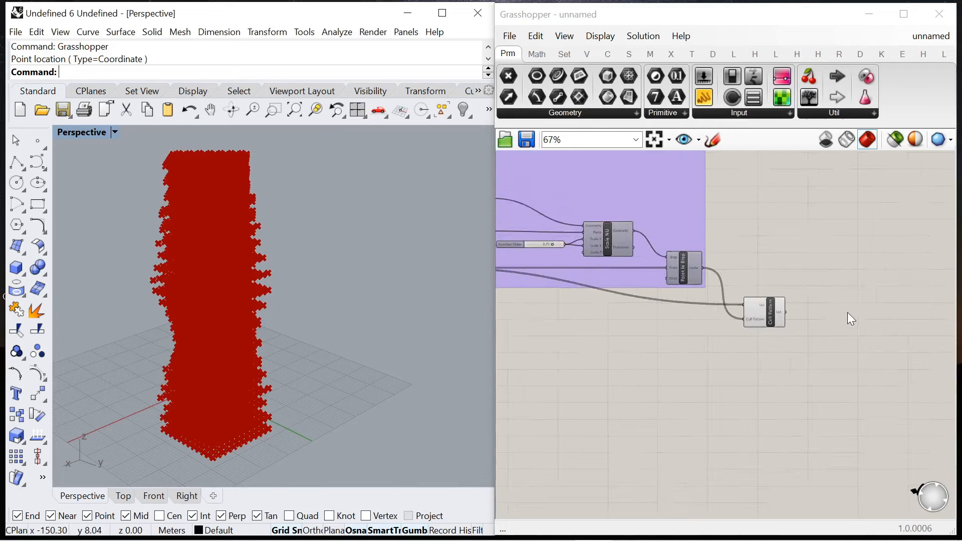
Step: Add a Domain Box component beside Cull Pattern
double_click(774, 325)
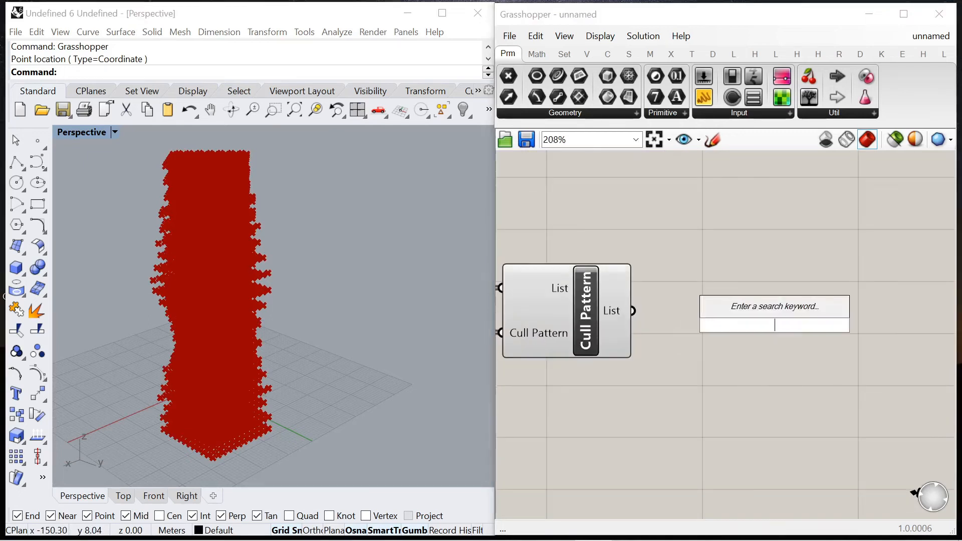
type("box")
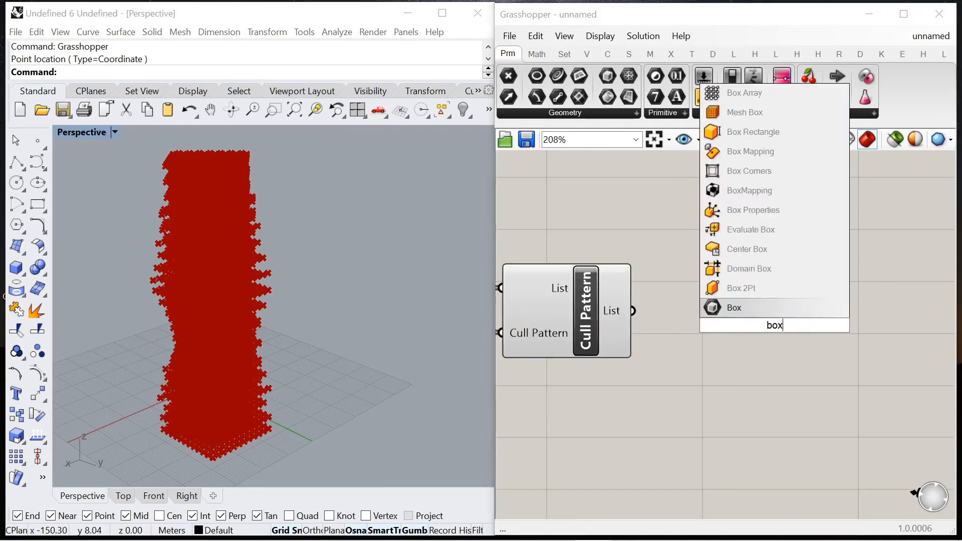
left_click(719, 272)
scroll(671, 312, "up", 2)
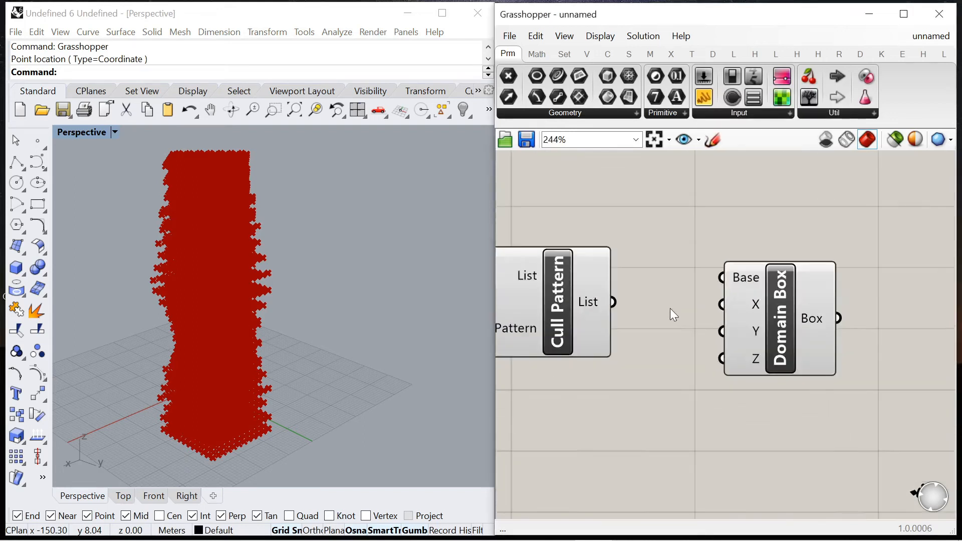
left_click_drag(759, 341, 797, 353)
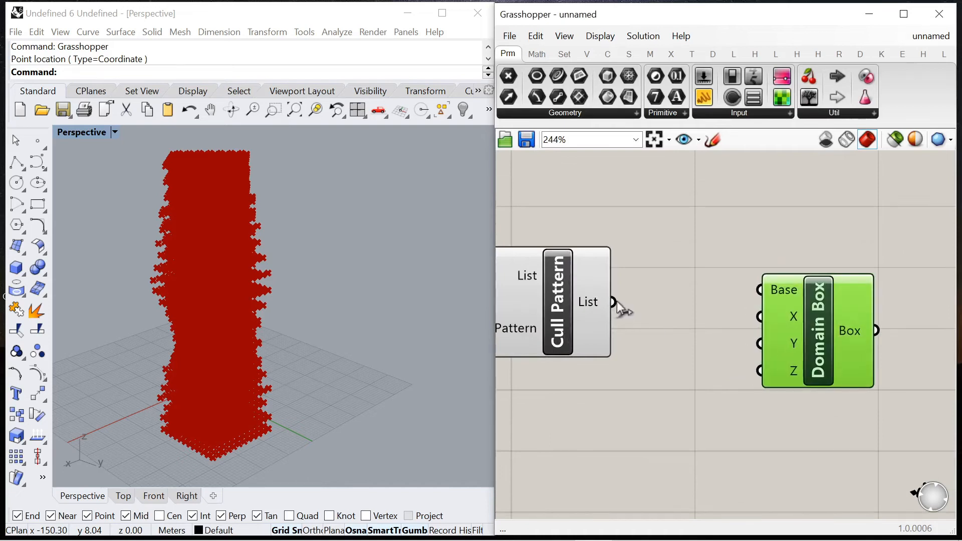
Step: Connect Cull Pattern's List output to Domain Box's Base input and inspect the boxes on the tower
left_click_drag(728, 302, 760, 290)
left_click_drag(769, 342, 801, 359)
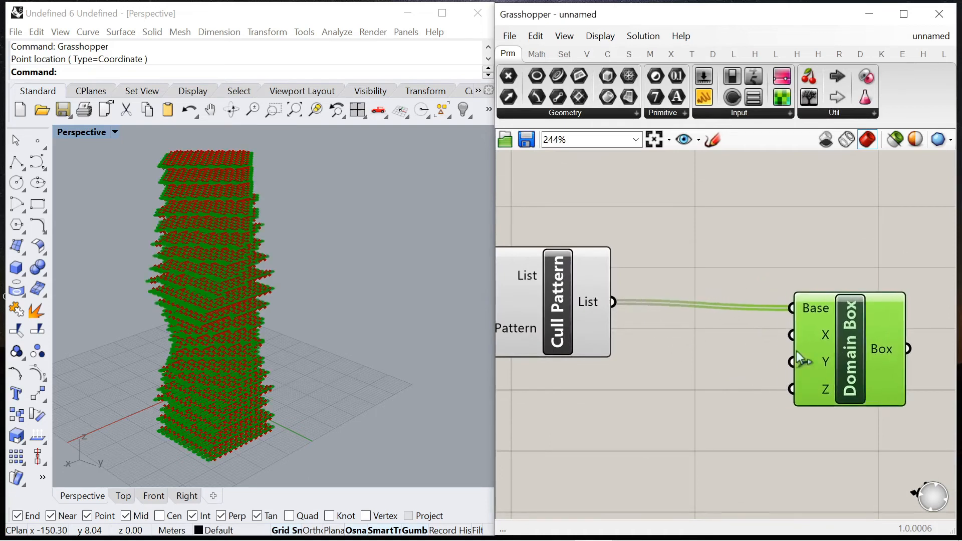
left_click(706, 415)
scroll(196, 401, "up", 6)
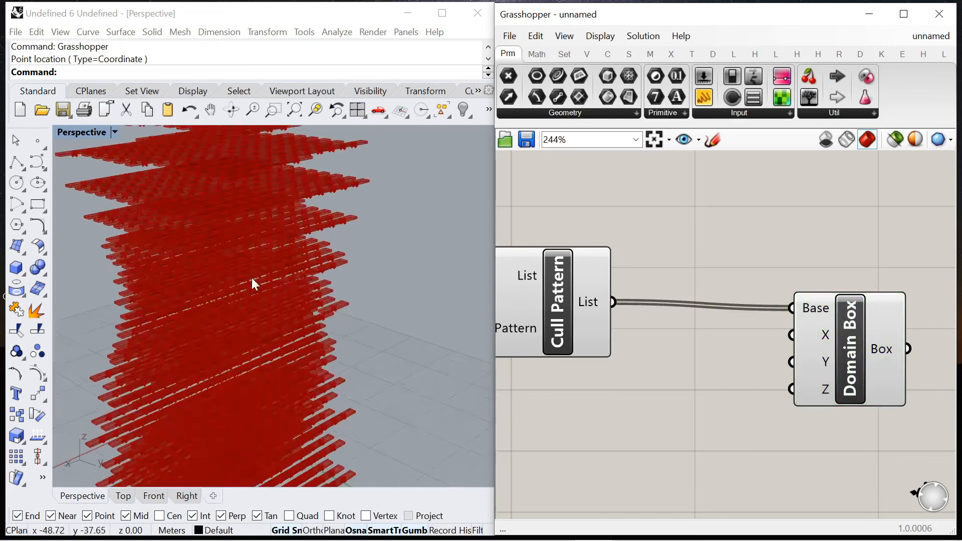
scroll(253, 278, "down", 6)
scroll(578, 302, "up", 4)
scroll(827, 287, "down", 5)
scroll(823, 289, "down", 5)
Step: Add a Multiplication component below the box array group, deleting the mistakenly placed Division component
left_click(864, 310)
scroll(845, 293, "down", 7)
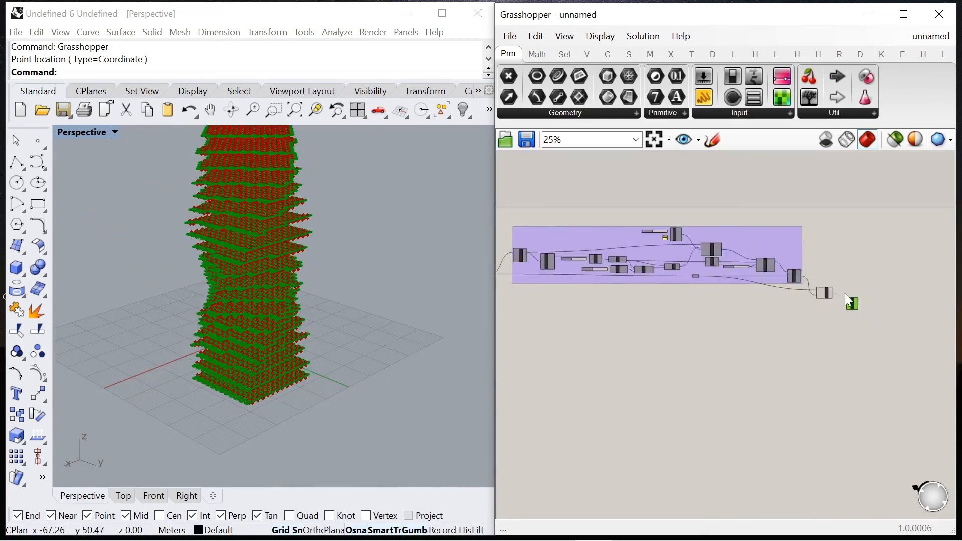
scroll(654, 285, "up", 10)
scroll(686, 282, "down", 4)
scroll(569, 240, "up", 4)
left_click_drag(566, 239, 752, 329)
left_click_drag(636, 290, 545, 358)
left_click(539, 54)
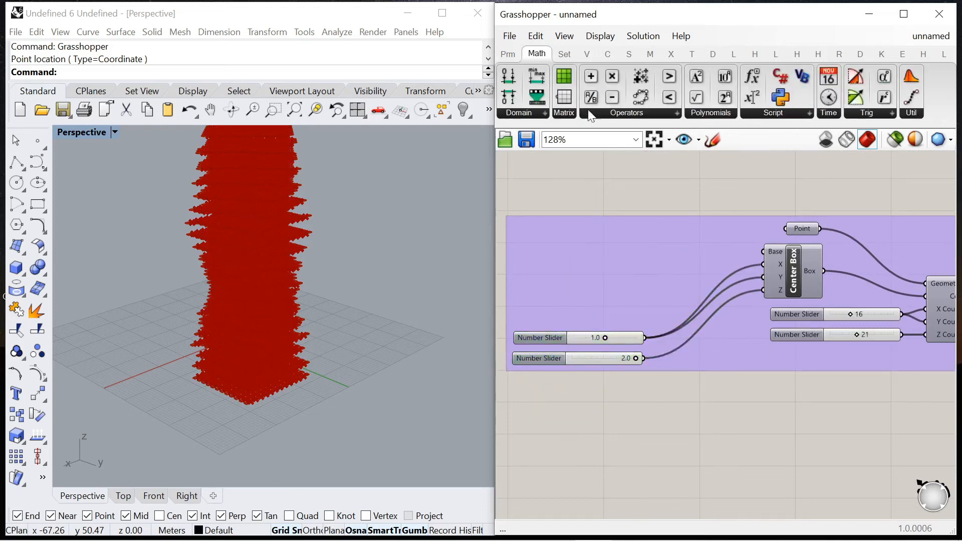
scroll(688, 399, "up", 2)
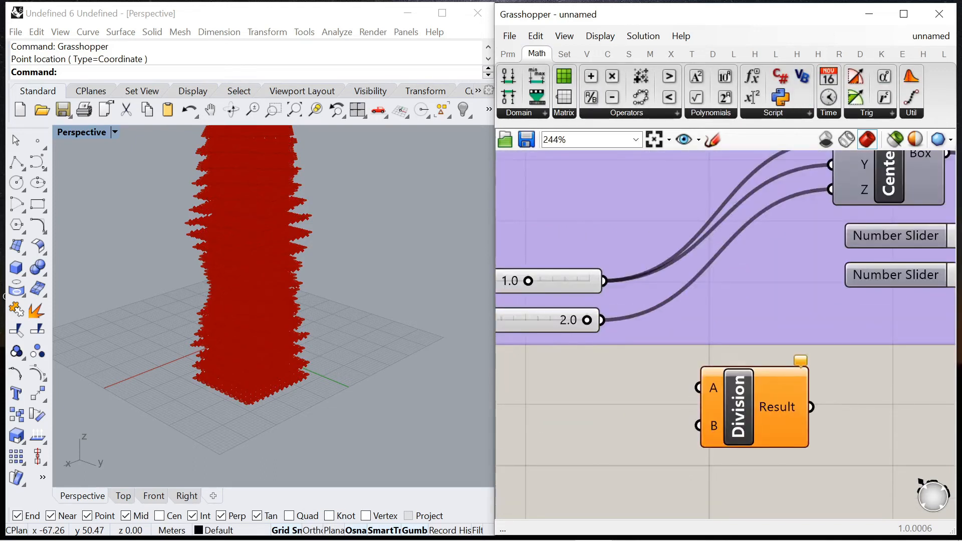
left_click(740, 409)
key("Delete")
left_click_drag(611, 76, 789, 401)
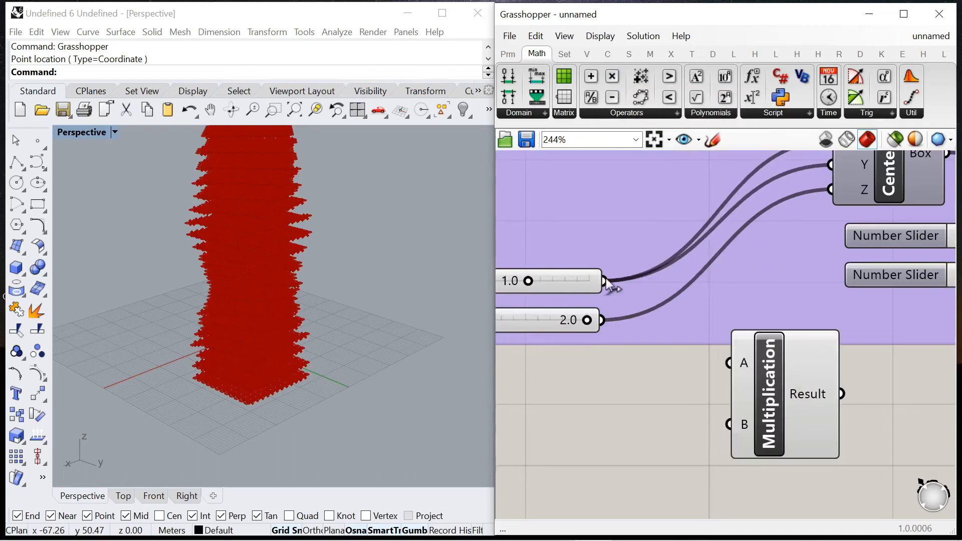
Step: Connect the 1.0 slider to Multiplication's A input and a new panel containing 2 to its B input
scroll(663, 299, "down", 2)
double_click(700, 360)
type("\"2")
key("Return")
left_click_drag(716, 361, 733, 366)
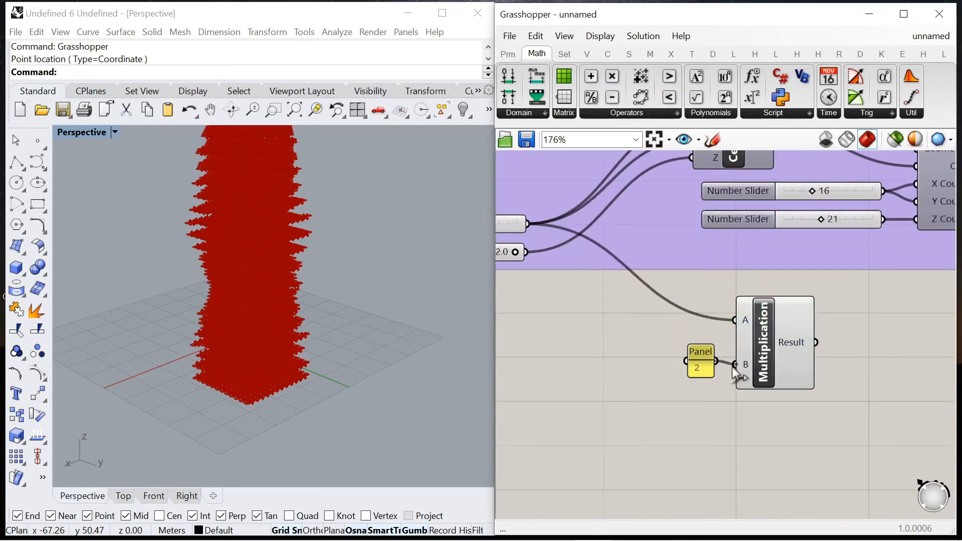
Step: Duplicate the Multiplication component with its connections and place the copy below the original, with the panel beside them
left_click_drag(772, 413, 653, 349)
left_click_drag(759, 349, 777, 453)
left_click(771, 335)
left_click_drag(700, 348, 698, 348)
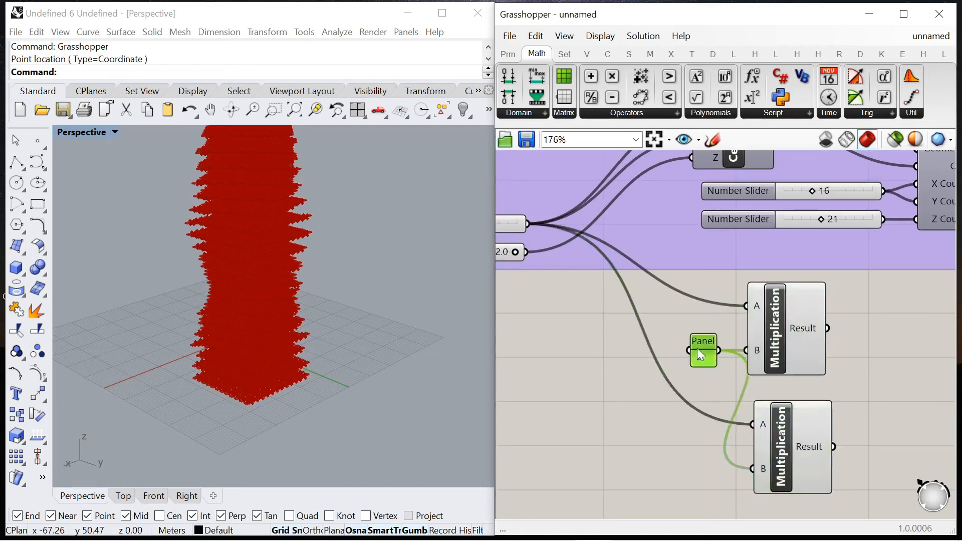
left_click_drag(769, 359, 806, 365)
left_click_drag(790, 451, 820, 452)
Step: Reposition the two box-size sliders that feed the Center Box
scroll(819, 414, "down", 3)
left_click_drag(510, 270, 626, 363)
left_click_drag(553, 313, 552, 329)
left_click(570, 339)
left_click(651, 386)
scroll(651, 385, "down", 3)
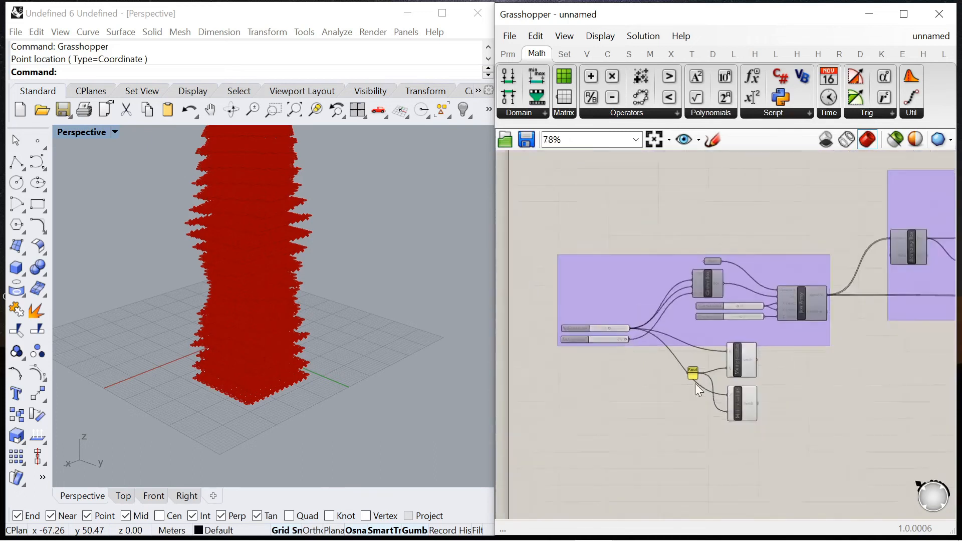
Step: Connect the 2.0 slider to the lower Multiplication's A input in place of the 1.0 slider
scroll(695, 384, "up", 4)
left_click(690, 352)
left_click_drag(690, 353, 710, 337)
left_click_drag(545, 284, 695, 354)
left_click(685, 435)
scroll(619, 338, "down", 4)
scroll(689, 335, "up", 3)
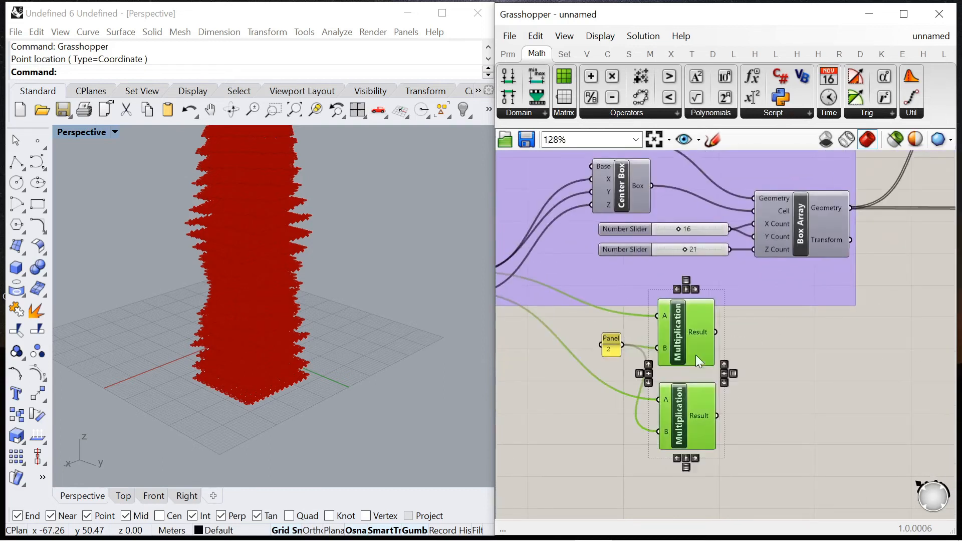
Step: Move both Multiplication components and the panel clear of the box array group
left_click_drag(777, 454, 598, 329)
left_click_drag(681, 350, 678, 364)
left_click(627, 362)
left_click_drag(611, 354, 611, 355)
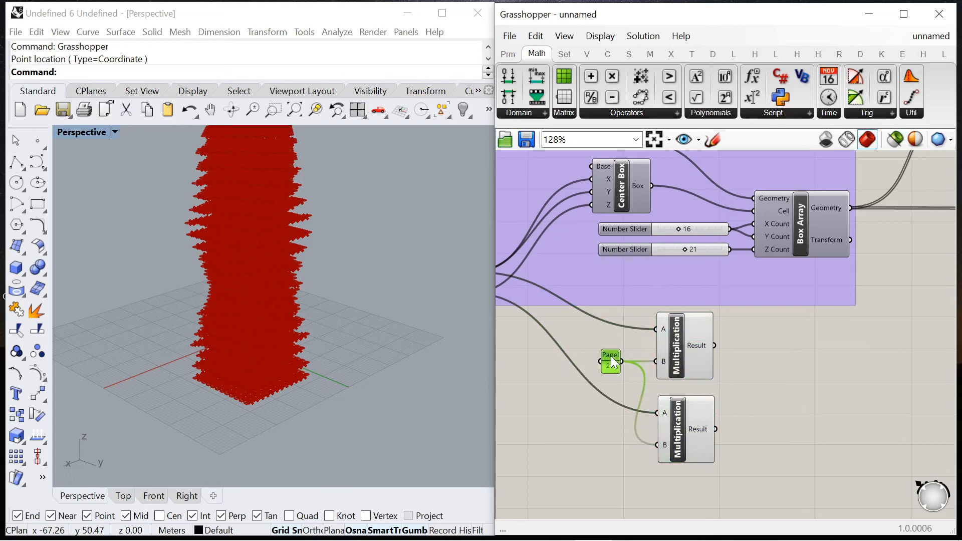
Step: Move the Domain Box component next to the two Multiplication components
scroll(606, 362, "down", 10)
scroll(905, 354, "up", 4)
scroll(911, 360, "up", 4)
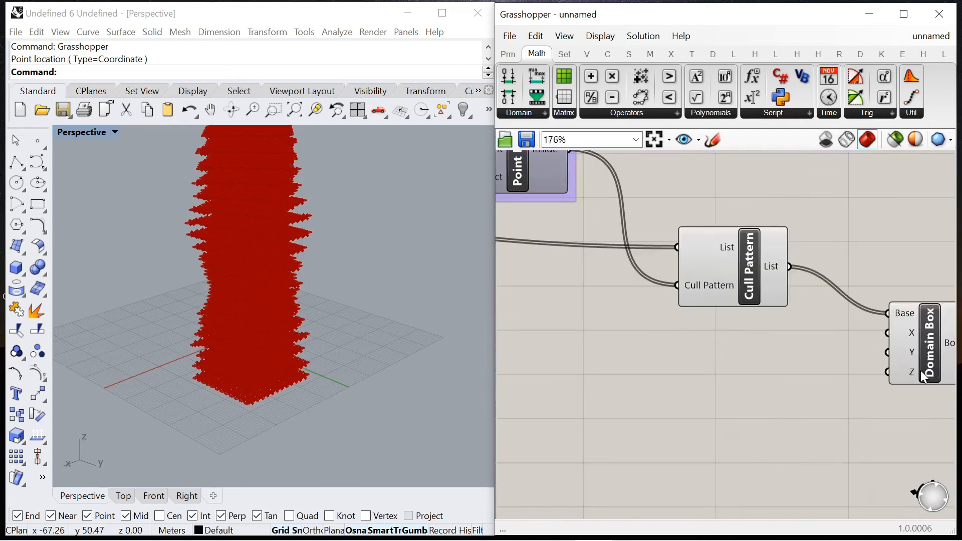
scroll(882, 321, "down", 7)
left_click_drag(837, 320, 618, 328)
scroll(599, 318, "up", 9)
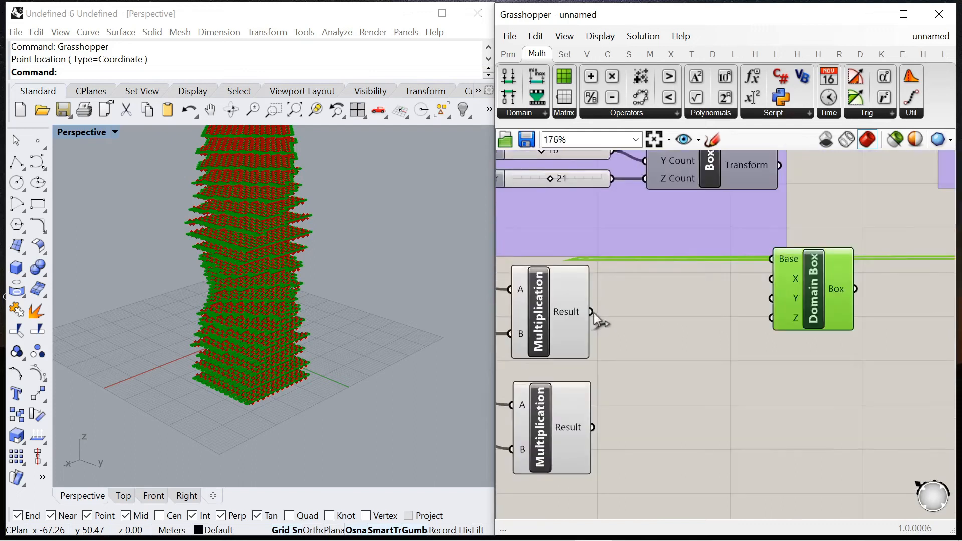
Step: Connect the upper Multiplication result to the Domain Box's X and Y inputs and the lower Multiplication result to Z
scroll(596, 315, "down", 4)
scroll(630, 315, "up", 5)
left_click_drag(623, 307, 817, 270)
left_click_drag(777, 296, 834, 291)
left_click_drag(630, 446, 832, 315)
Step: Move the Domain Box component beside the Cull Pattern component, clear of the purple groups
scroll(704, 275, "down", 8)
left_click_drag(704, 276, 897, 279)
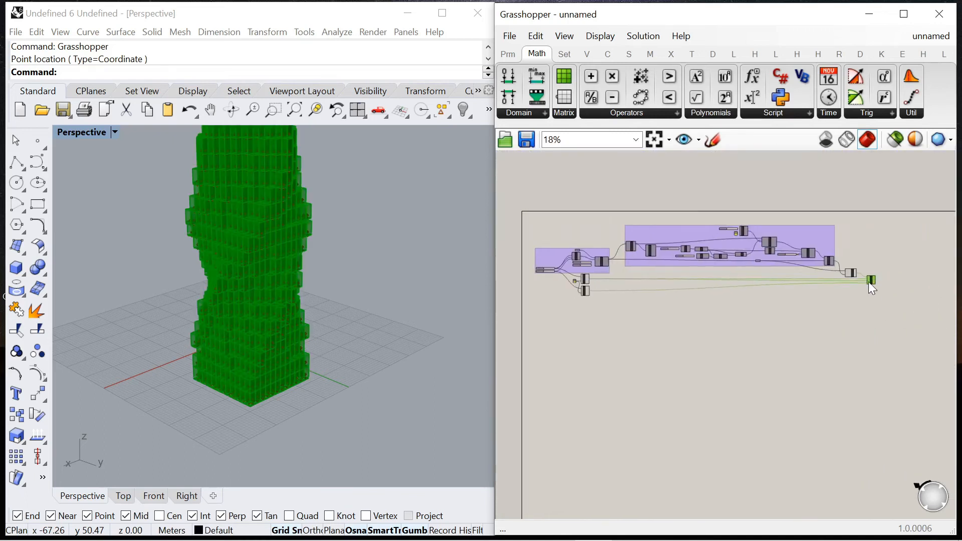
scroll(871, 280, "up", 6)
left_click(870, 225)
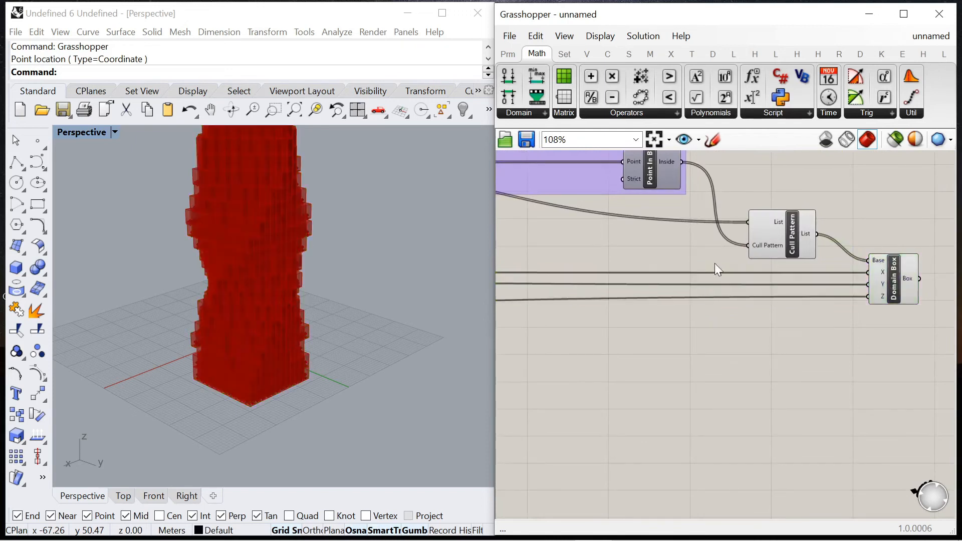
Step: Turn off the preview of the Cull Pattern component
left_click(790, 221)
middle_click(790, 224)
left_click(824, 215)
left_click(846, 198)
Step: Inspect the stacked boxes of the tower and turn off the Domain Box preview
scroll(351, 313, "down", 7)
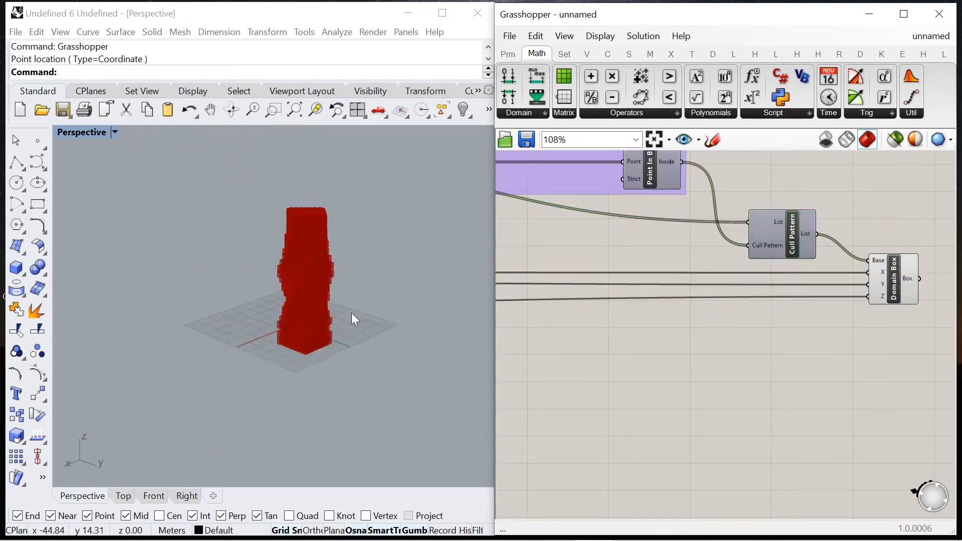
scroll(307, 270, "up", 7)
right_click_drag(303, 292, 333, 277)
scroll(762, 232, "down", 4)
scroll(804, 246, "down", 4)
left_click(813, 251)
middle_click(813, 252)
left_click(854, 249)
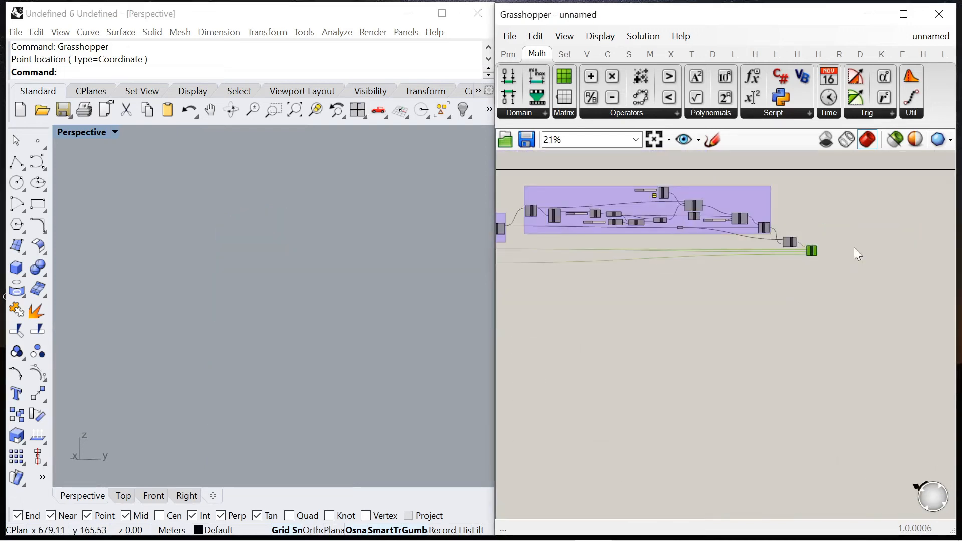
Step: Add a Custom Preview component and connect the Domain Box's Box output to its Geometry input
scroll(856, 253, "up", 6)
double_click(834, 251)
type("prev")
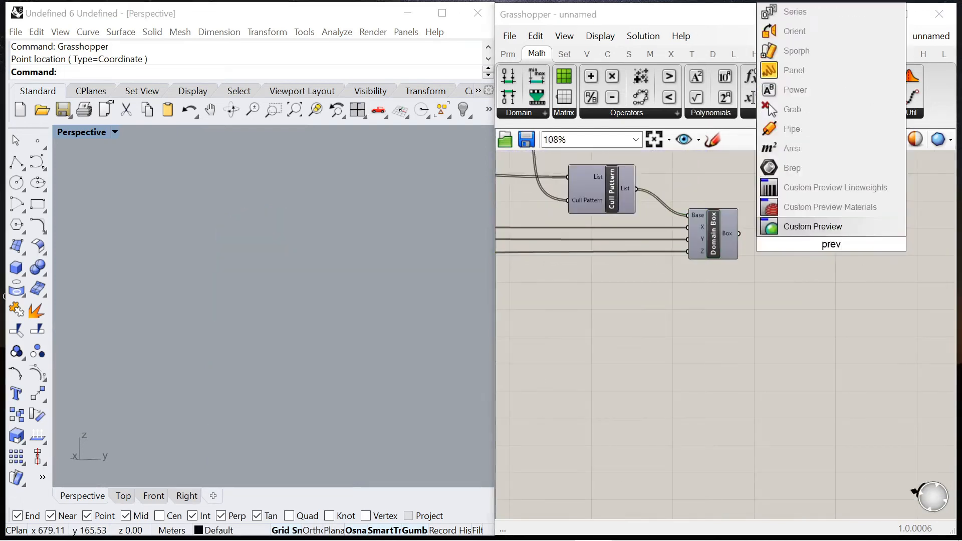
key("Return")
scroll(746, 246, "up", 3)
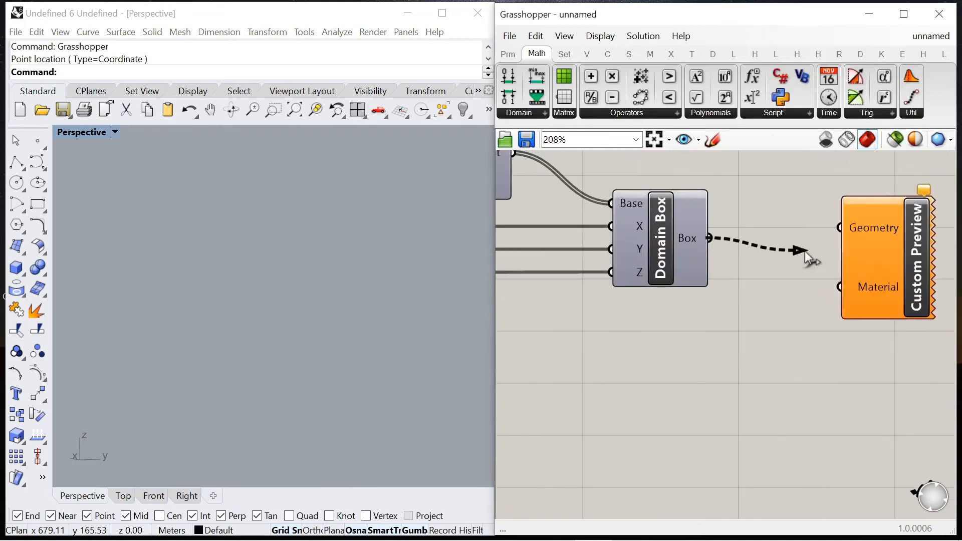
left_click_drag(807, 259, 832, 248)
scroll(843, 272, "down", 1)
left_click(843, 273)
Step: Add a Colour Swatch and connect it to the Custom Preview's Material input
double_click(684, 338)
type("swat")
key("Return")
left_click_drag(786, 306, 790, 304)
left_click_drag(834, 305, 840, 337)
left_click(710, 376)
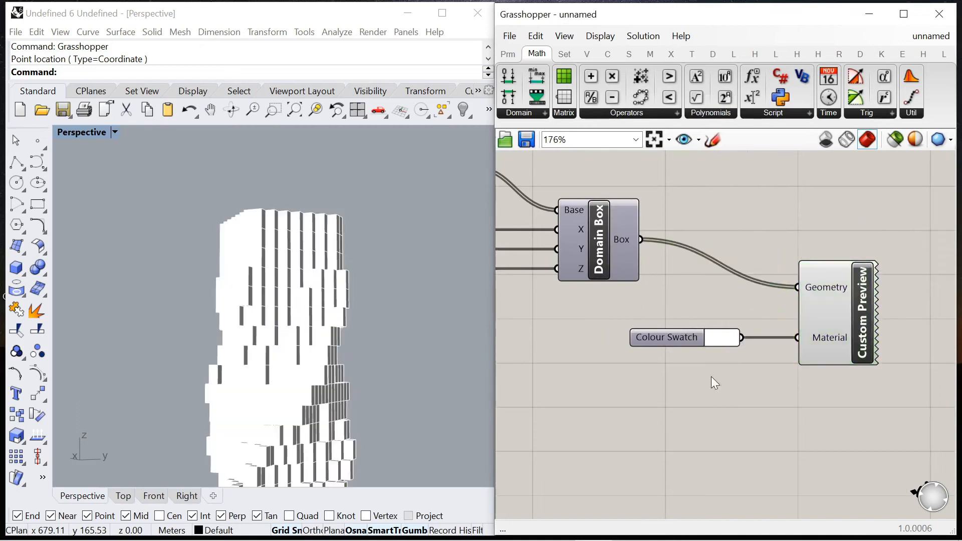
Step: Set the material Colour Swatch to a pale beige with hue 35° and check the tower from another angle
left_click(720, 341)
left_click_drag(835, 437, 847, 443)
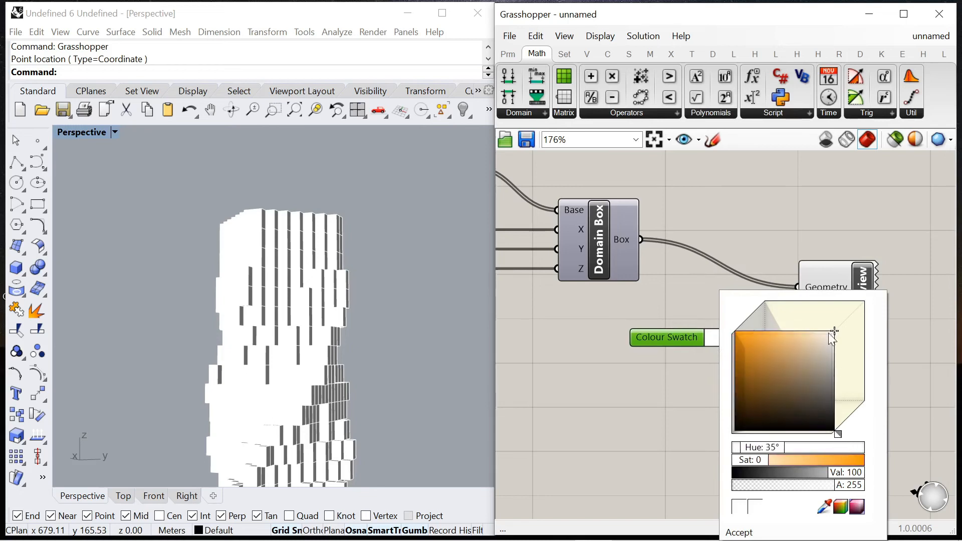
left_click_drag(833, 332, 819, 340)
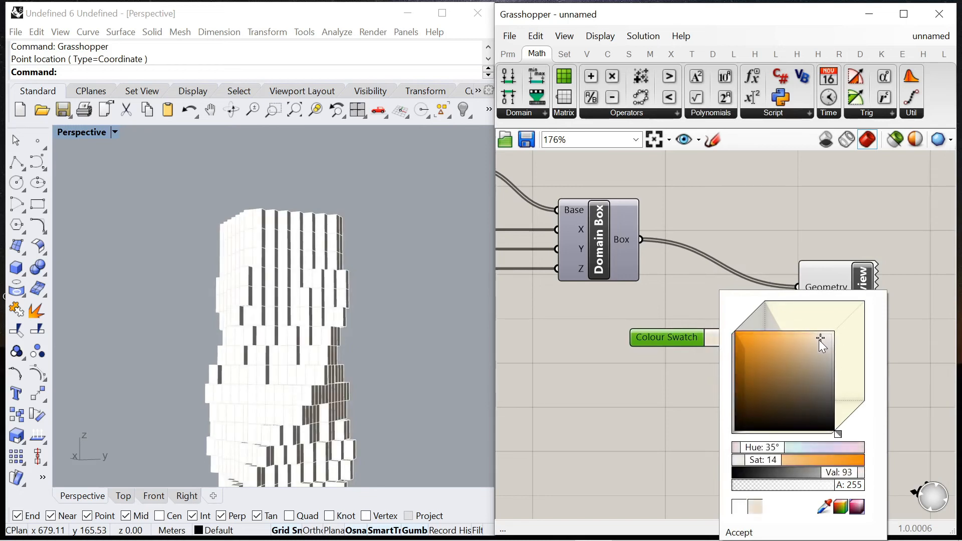
left_click(798, 195)
right_click_drag(366, 345, 316, 371)
scroll(318, 307, "down", 6)
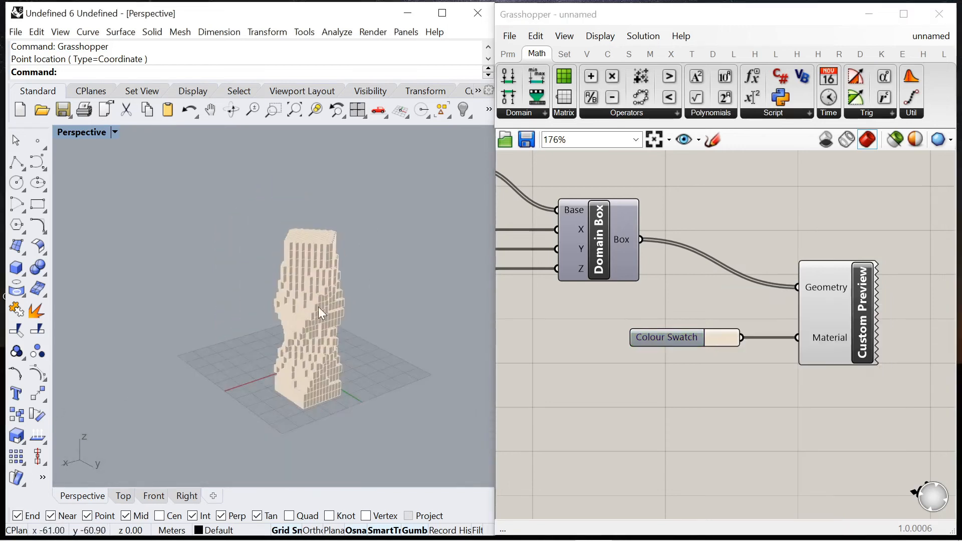
scroll(318, 307, "up", 8)
scroll(625, 311, "down", 4)
right_click_drag(382, 288, 381, 335)
scroll(663, 293, "up", 4)
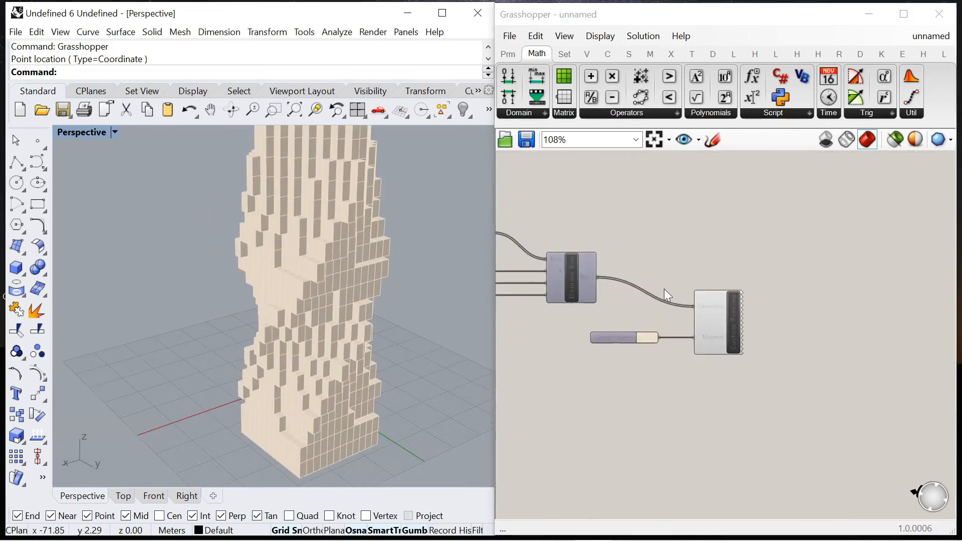
Step: Add a Deconstruct Brep component and feed it the Domain Box's Box output
double_click(681, 262)
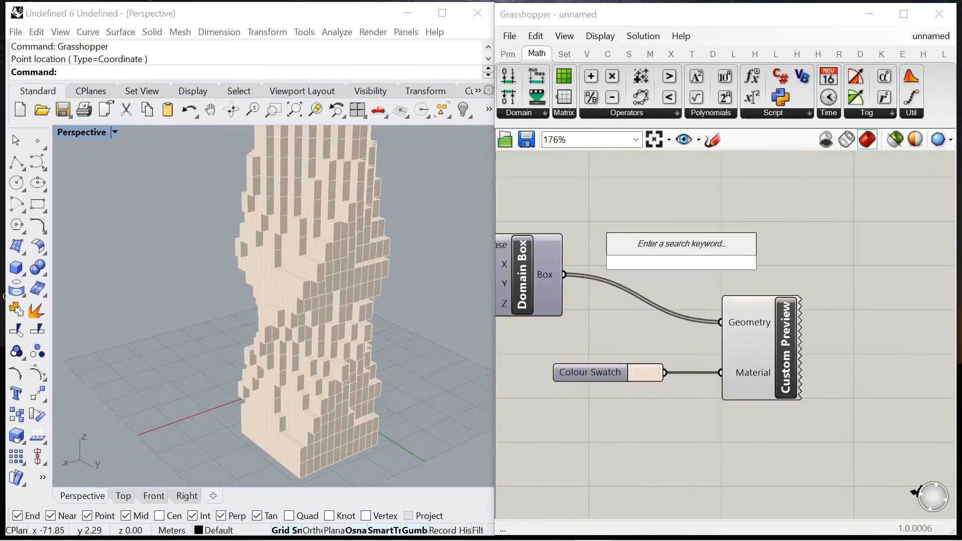
double_click(709, 213)
type("deconstruc")
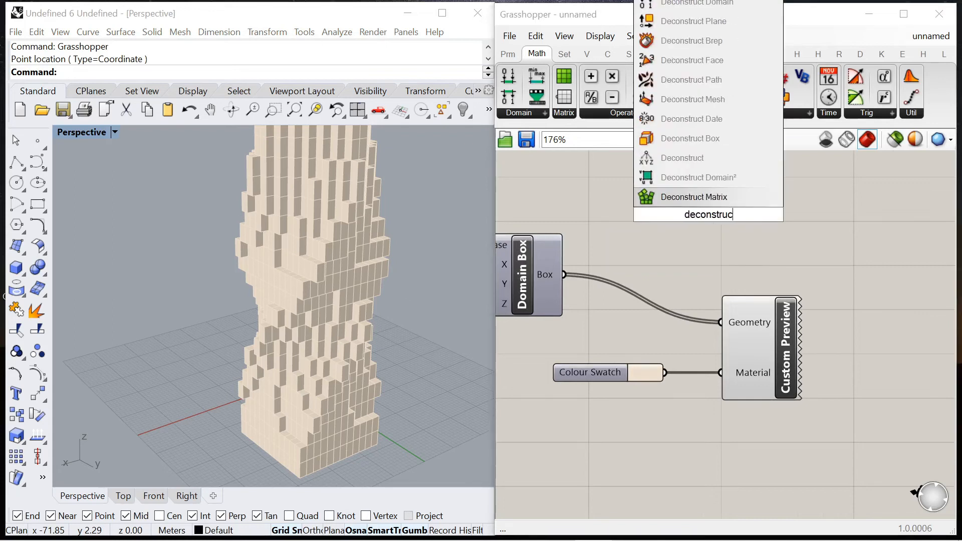
type("t brep")
left_click(701, 176)
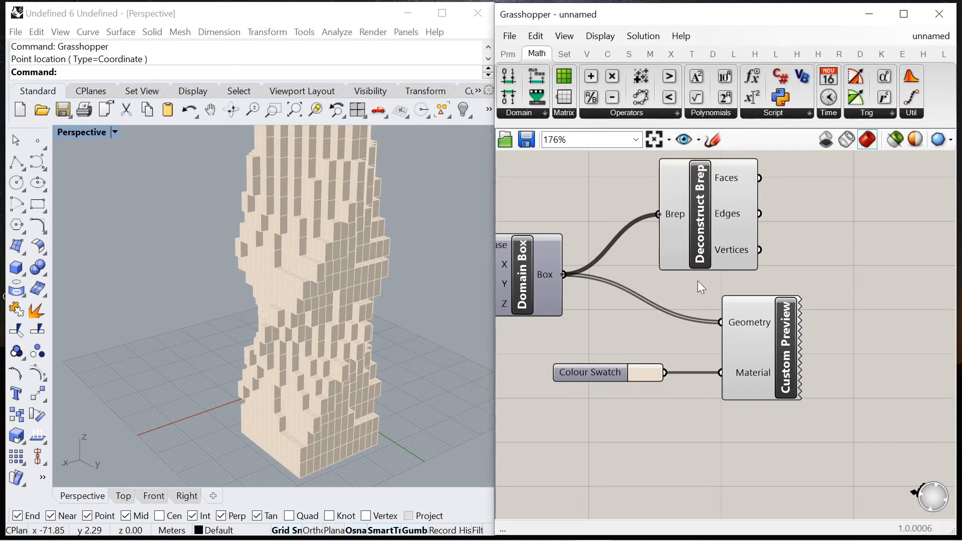
Step: Reposition the Deconstruct Brep component slightly and turn off its preview
scroll(697, 280, "down", 1)
scroll(713, 255, "down", 3)
scroll(717, 242, "up", 3)
left_click_drag(716, 239, 741, 230)
right_click(807, 197)
left_click(854, 219)
Step: Add a Custom Preview Lineweights component and connect Deconstruct Brep's Edges output to its Geometry input
double_click(855, 224)
type("previe")
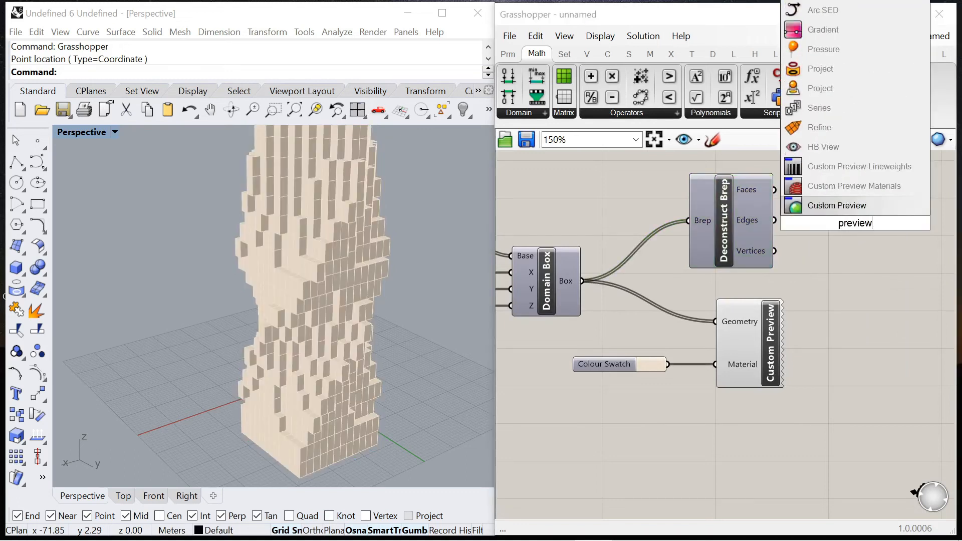
left_click(887, 170)
left_click_drag(664, 242, 711, 189)
scroll(706, 221, "down", 2)
left_click_drag(705, 232, 817, 278)
scroll(581, 249, "up", 5)
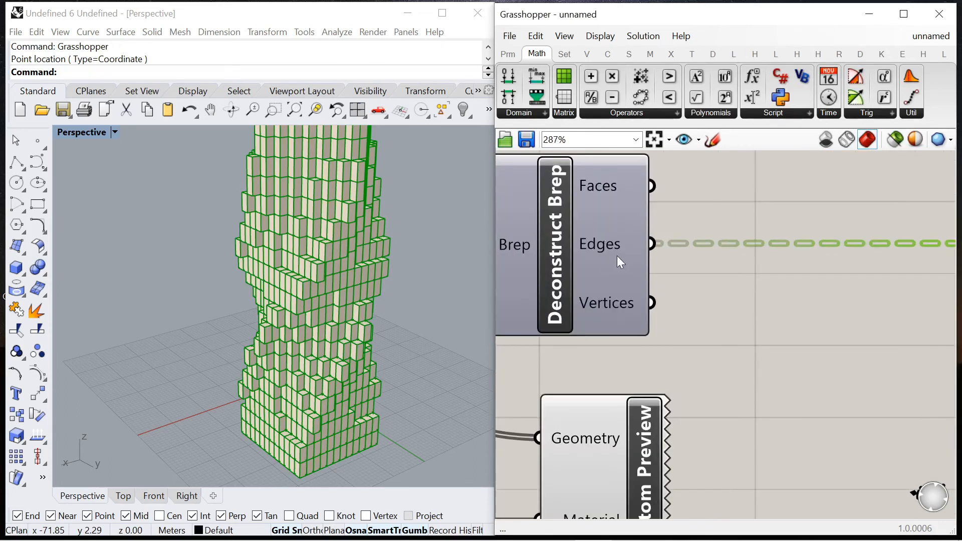
Step: Add a second Colour Swatch and connect it to the Custom Preview Lineweights' Shader input
scroll(617, 256, "down", 4)
scroll(744, 262, "up", 3)
double_click(721, 294)
type("swatch")
key("Return")
left_click_drag(688, 301, 648, 352)
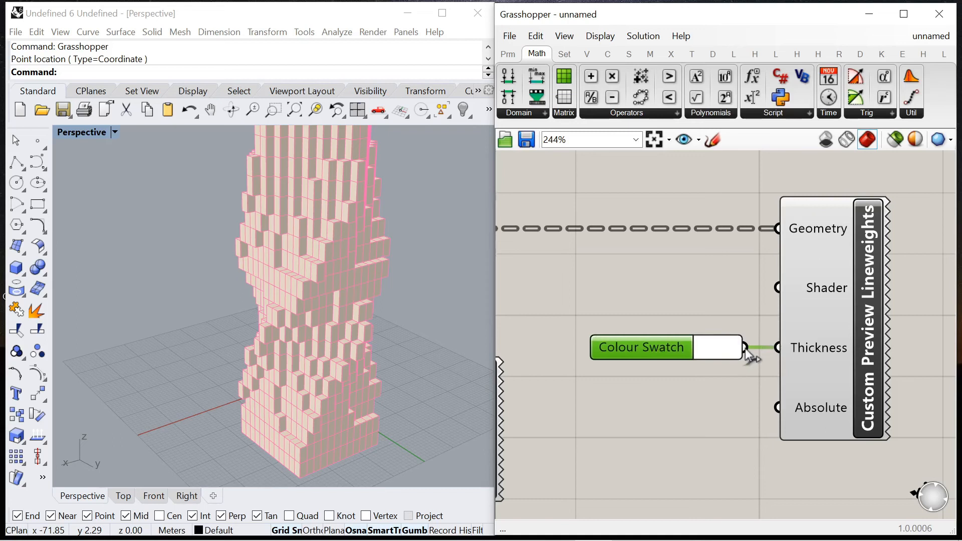
left_click_drag(778, 289, 778, 289)
Step: Disconnect the Colour Swatch from the Thickness input and move it level with the Shader input
right_click(818, 353)
mouse_move(859, 325)
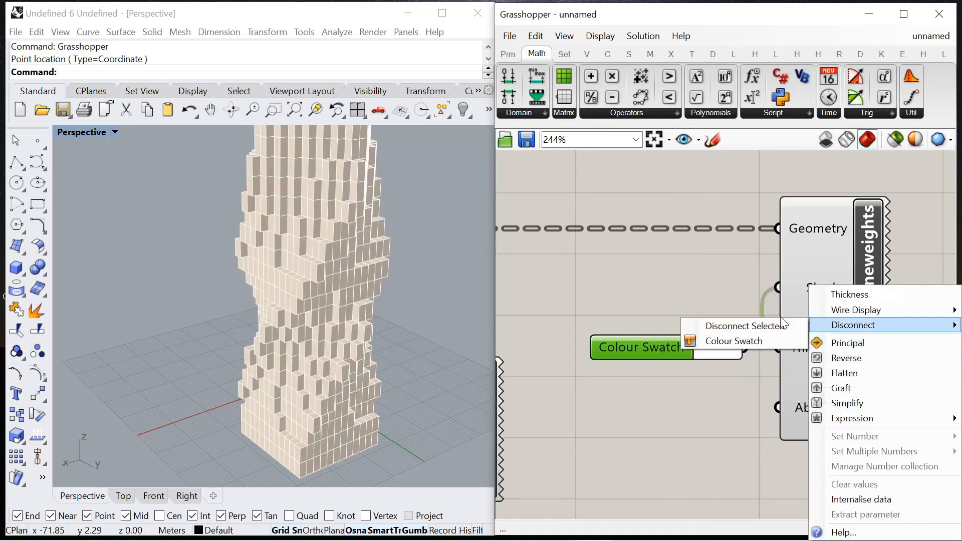
left_click(736, 339)
left_click_drag(647, 342, 630, 300)
Step: Set the edge Colour Swatch to dark grey with saturation 0 and value 19, and check the tower's outlines
left_click(709, 295)
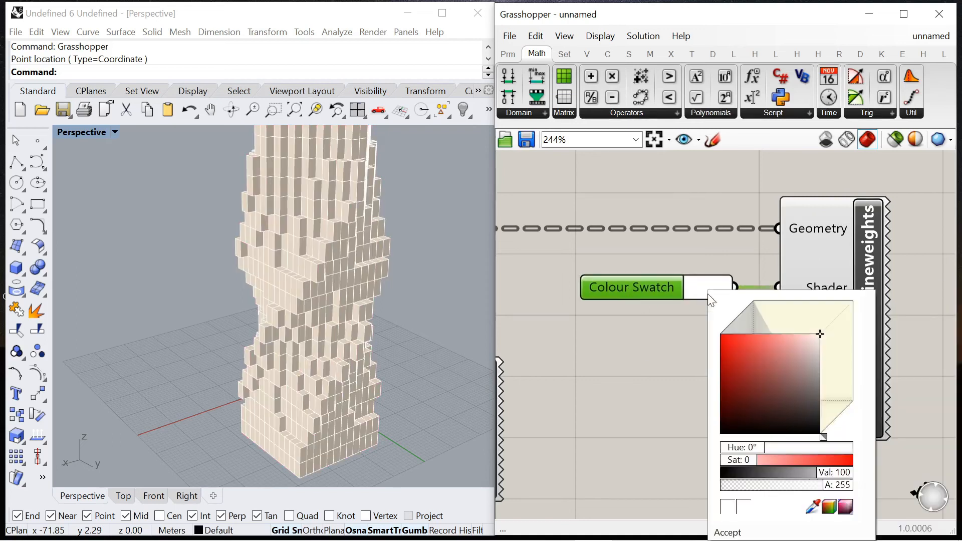
left_click_drag(820, 335, 820, 409)
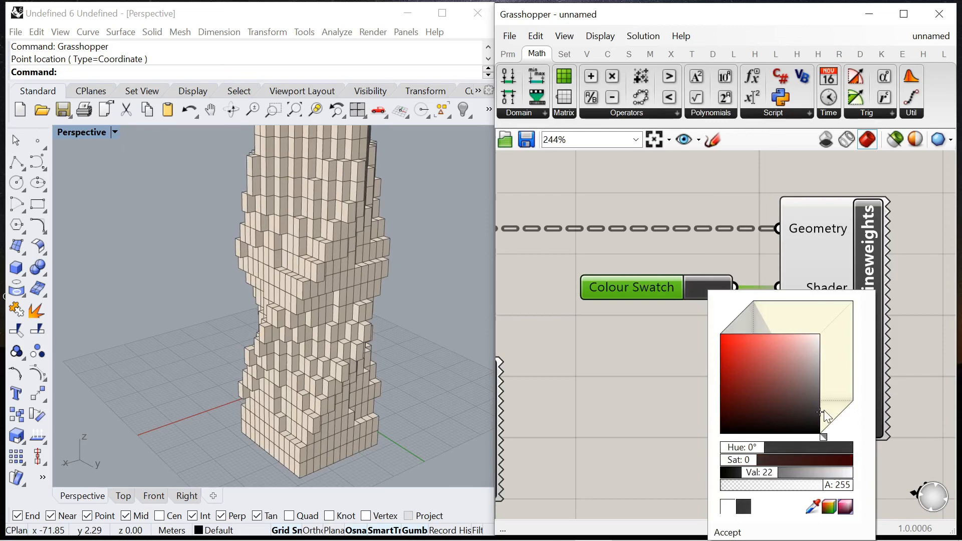
left_click(630, 374)
scroll(291, 378, "down", 4)
right_click_drag(281, 375, 223, 350)
scroll(284, 336, "up", 4)
scroll(284, 346, "down", 3)
scroll(284, 346, "up", 2)
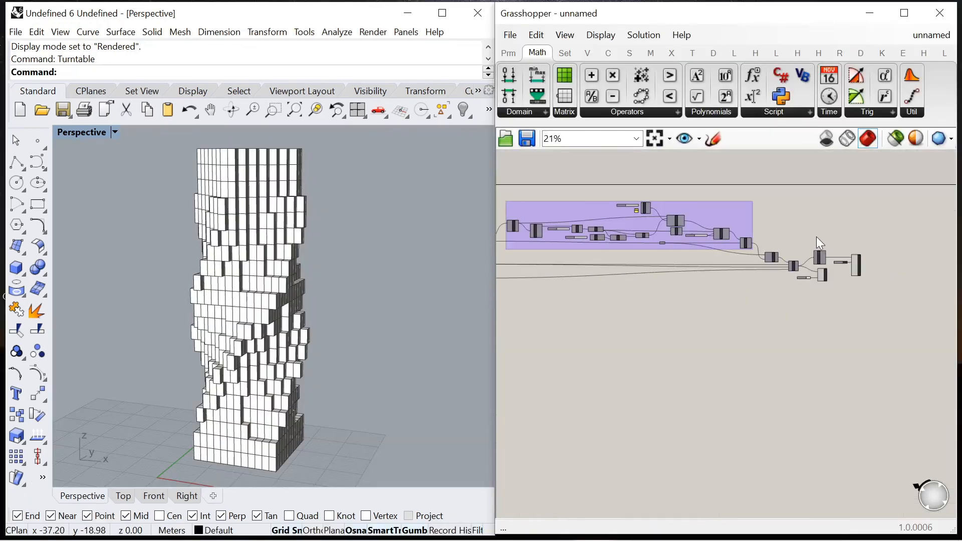
Step: Disable the Point In Brep component
scroll(747, 243, "up", 5)
right_click(716, 269)
left_click(751, 311)
scroll(852, 229, "down", 4)
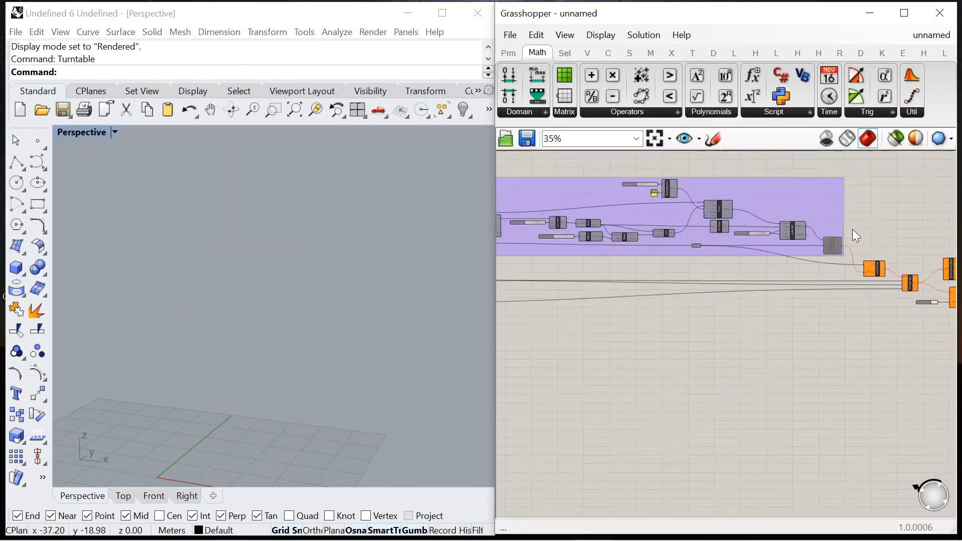
Step: Turn on the preview of the Box Array component
scroll(852, 230, "down", 3)
scroll(609, 221, "up", 11)
scroll(732, 260, "down", 4)
left_click(801, 255)
right_click(790, 157)
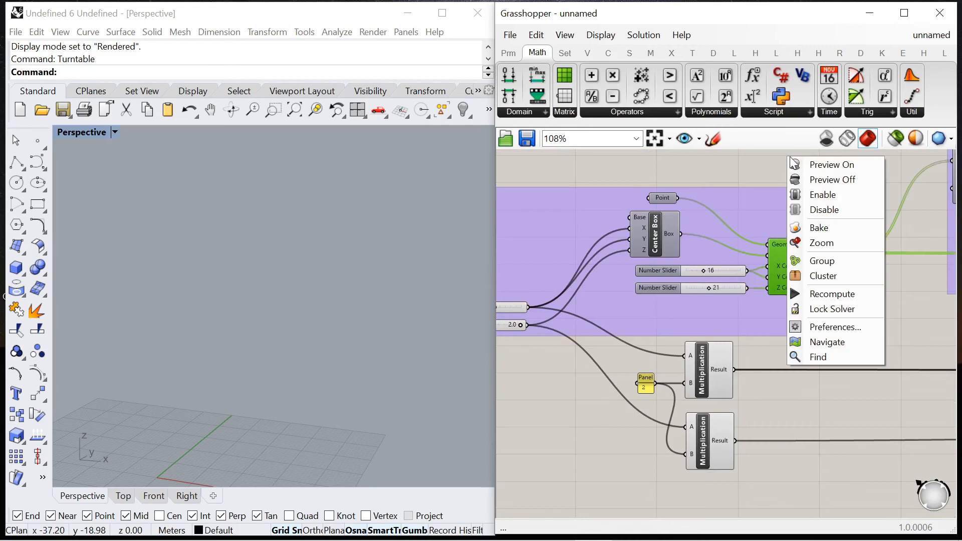
left_click(831, 164)
Step: Set the slider for the Box Array's X and Y counts to 21 and the Z count slider to 31
scroll(691, 267, "up", 4)
left_click_drag(671, 264, 693, 263)
scroll(696, 305, "up", 3)
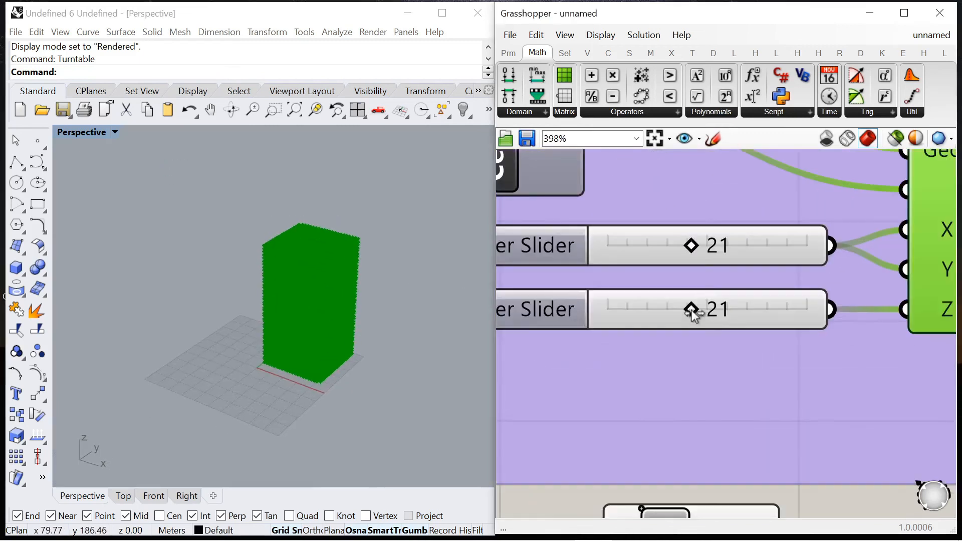
left_click_drag(727, 320, 731, 321)
scroll(728, 318, "down", 4)
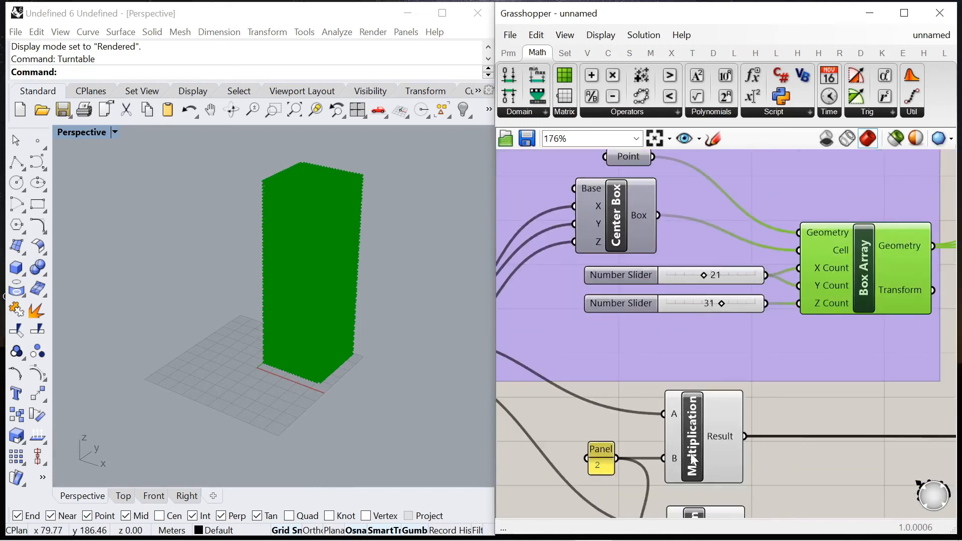
Step: Show the Scale NU component's twisted volume together with the point grid
left_click(639, 433)
scroll(351, 265, "up", 2)
right_click_drag(338, 272, 361, 259)
scroll(708, 247, "down", 10)
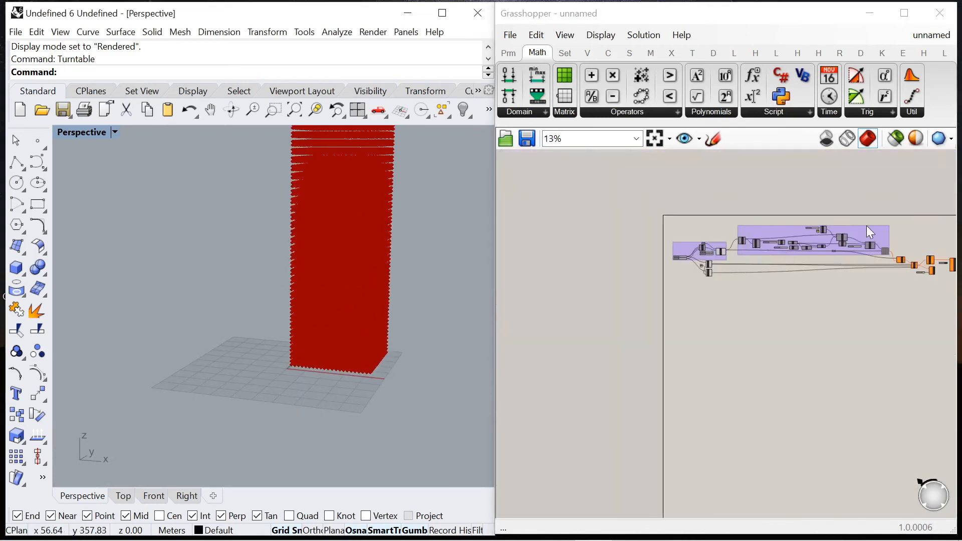
scroll(713, 252, "up", 5)
scroll(813, 260, "down", 3)
scroll(576, 290, "up", 6)
scroll(627, 303, "down", 5)
scroll(849, 301, "up", 3)
left_click(849, 301)
scroll(852, 290, "down", 4)
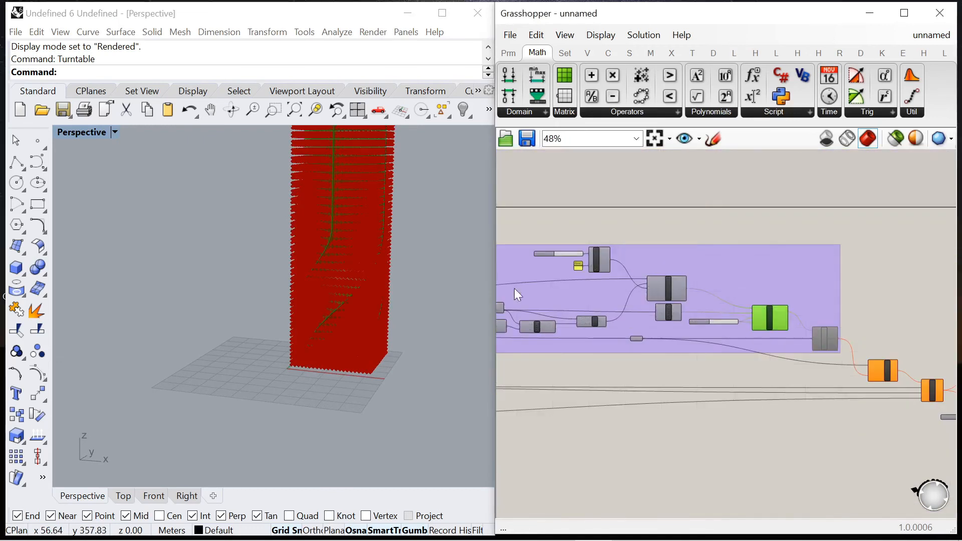
Step: Increase the slider feeding Unit Z so the twisted volume matches the height of the point grid
right_click_drag(401, 287, 362, 283)
scroll(375, 280, "down", 6)
right_click_drag(730, 306, 792, 301)
scroll(654, 292, "up", 7)
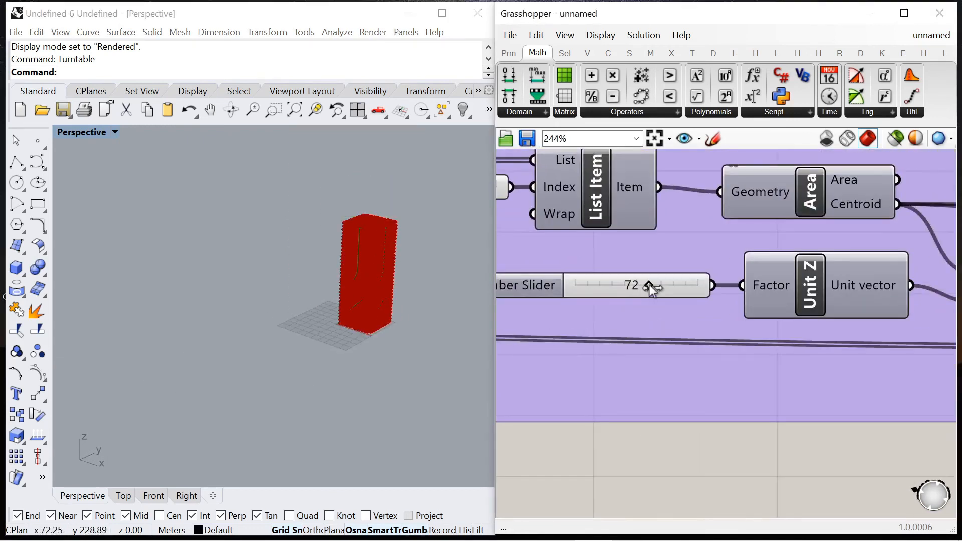
scroll(670, 277, "down", 3)
scroll(359, 256, "up", 9)
right_click_drag(359, 261, 240, 253)
scroll(284, 241, "down", 10)
scroll(642, 278, "up", 2)
left_click_drag(693, 280, 707, 281)
right_click_drag(395, 317, 312, 350)
scroll(637, 253, "down", 8)
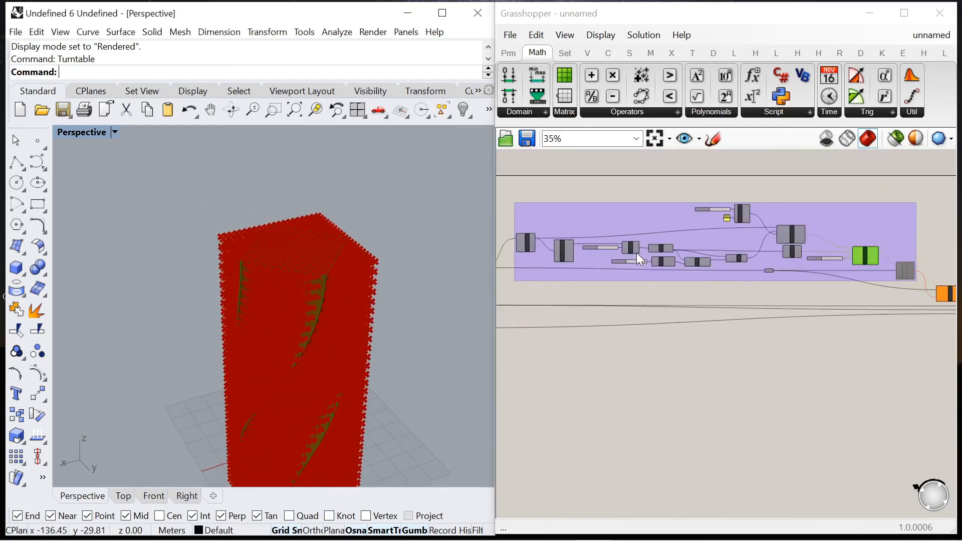
Step: Turn off the previews of the Scale NU and Box Array components
scroll(735, 244, "up", 4)
middle_click(890, 185)
left_click(901, 205)
scroll(891, 205, "down", 6)
scroll(756, 211, "up", 6)
left_click(725, 218)
middle_click(767, 230)
left_click(800, 254)
left_click(729, 297)
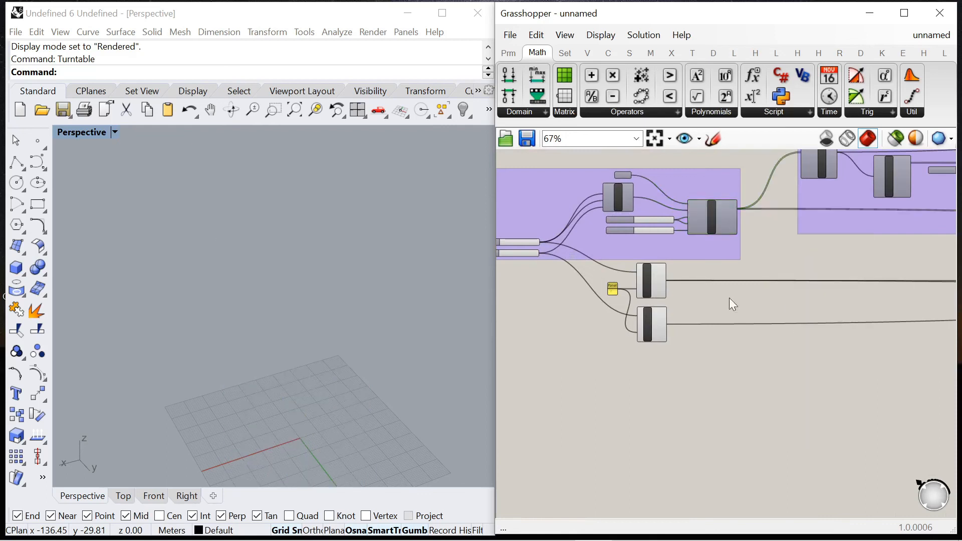
Step: Enable the Point In Brep component again
scroll(741, 290, "up", 4)
right_click(757, 257)
left_click(806, 298)
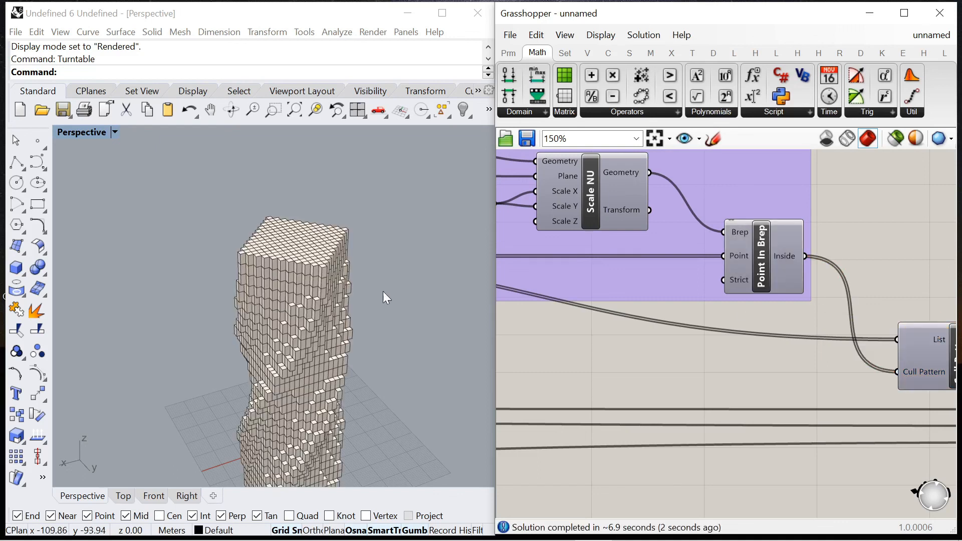
Step: Inspect the rebuilt tower and set the twist slider that is multiplied by 45 to 5
scroll(347, 357, "up", 7)
right_click_drag(346, 357, 326, 252)
scroll(340, 298, "down", 4)
scroll(341, 298, "up", 3)
scroll(326, 251, "down", 4)
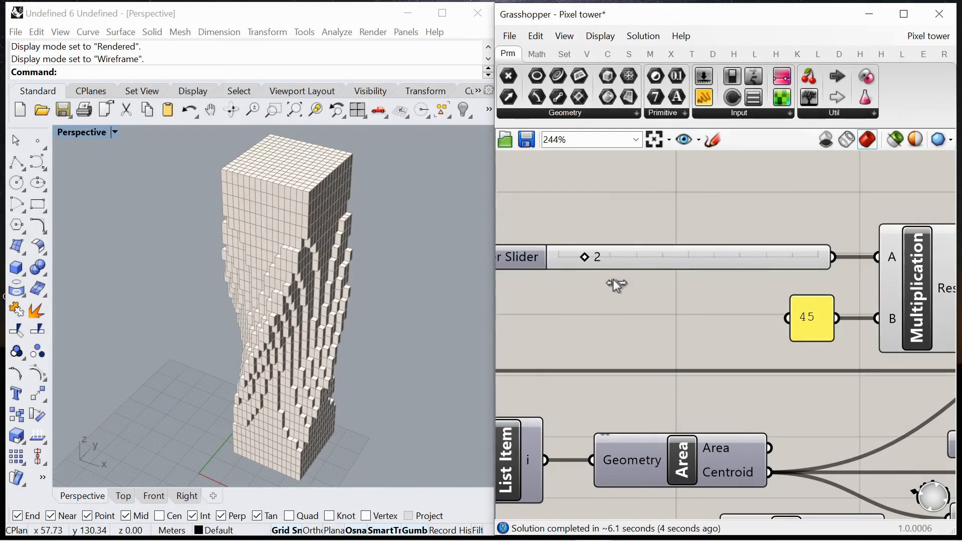
left_click_drag(612, 257, 630, 269)
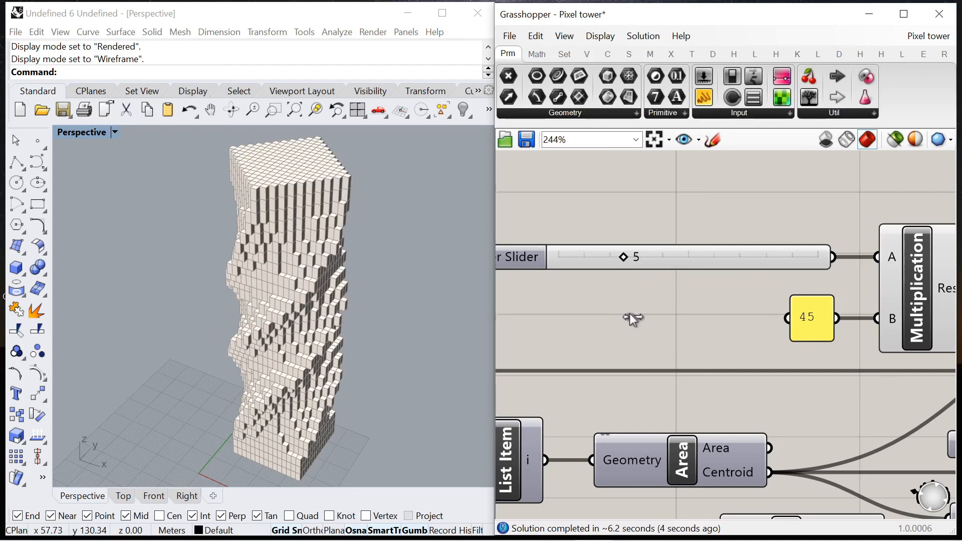